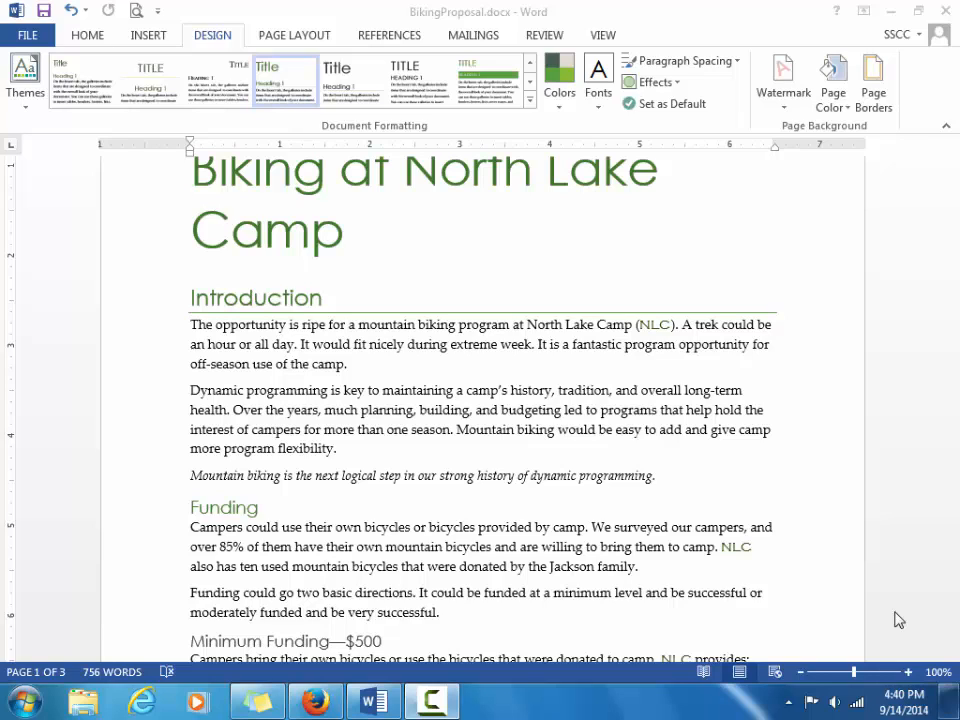
Activate the proposal window and scroll down through the document.
click(952, 163)
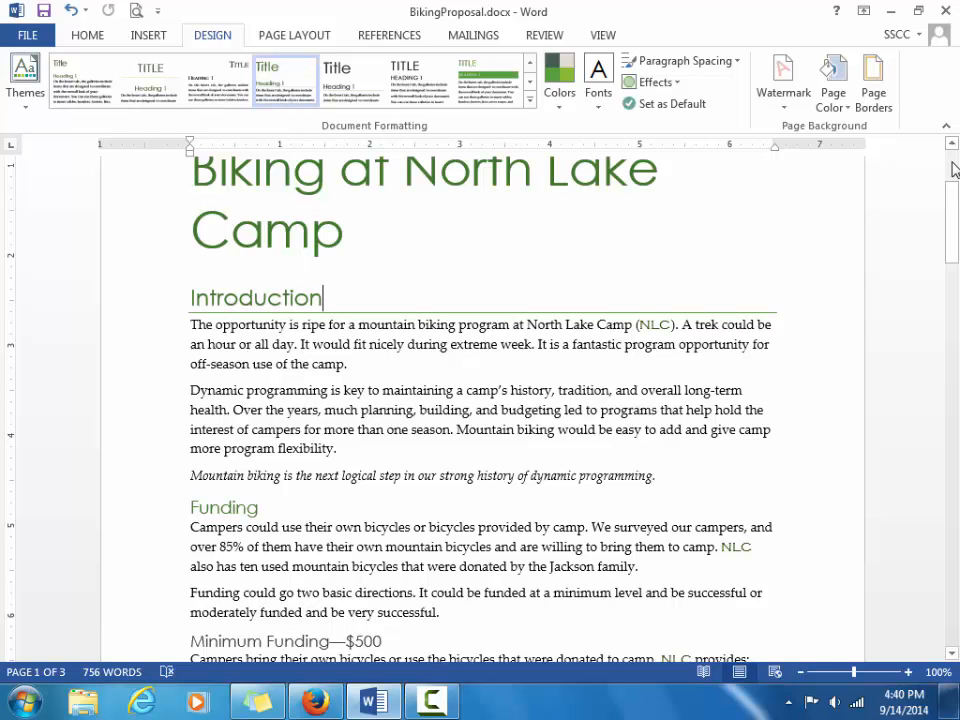
drag(951, 239, 951, 240)
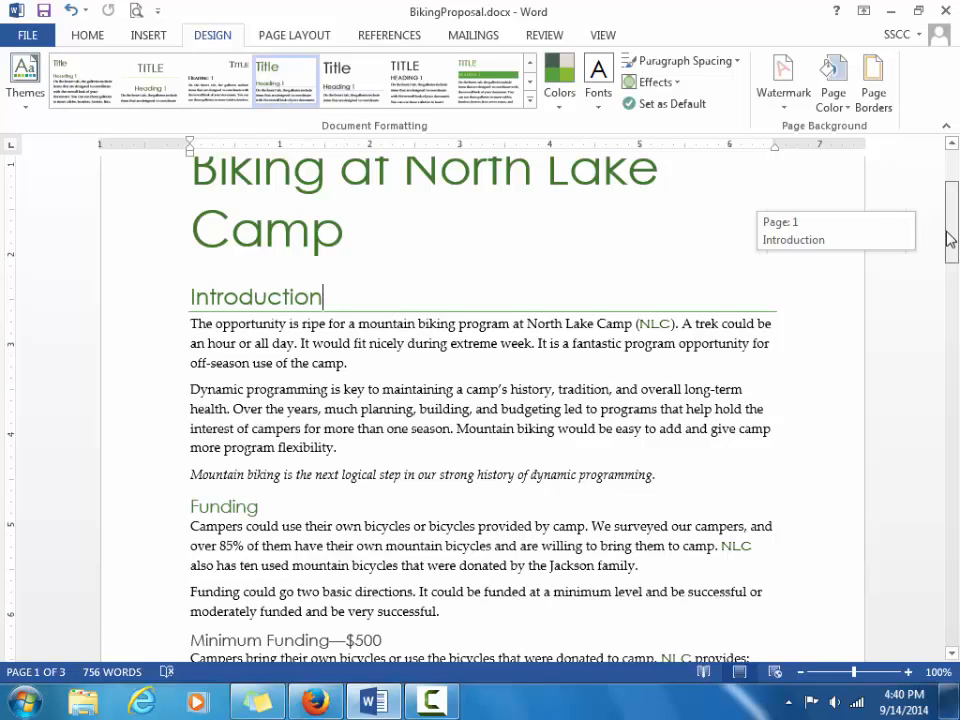
drag(951, 239, 953, 388)
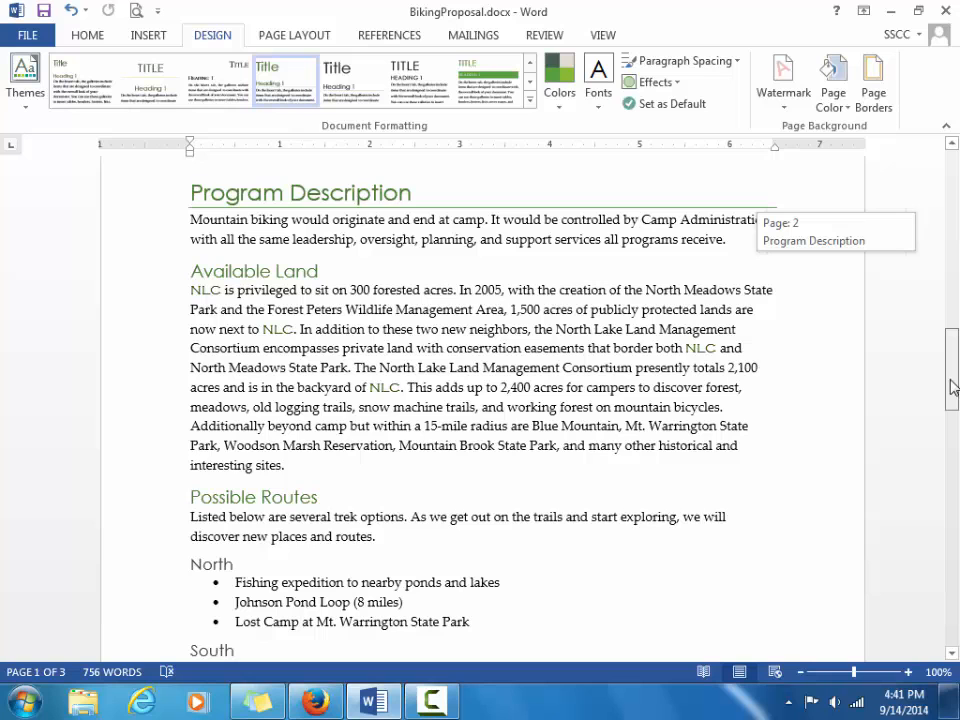
drag(953, 388, 946, 577)
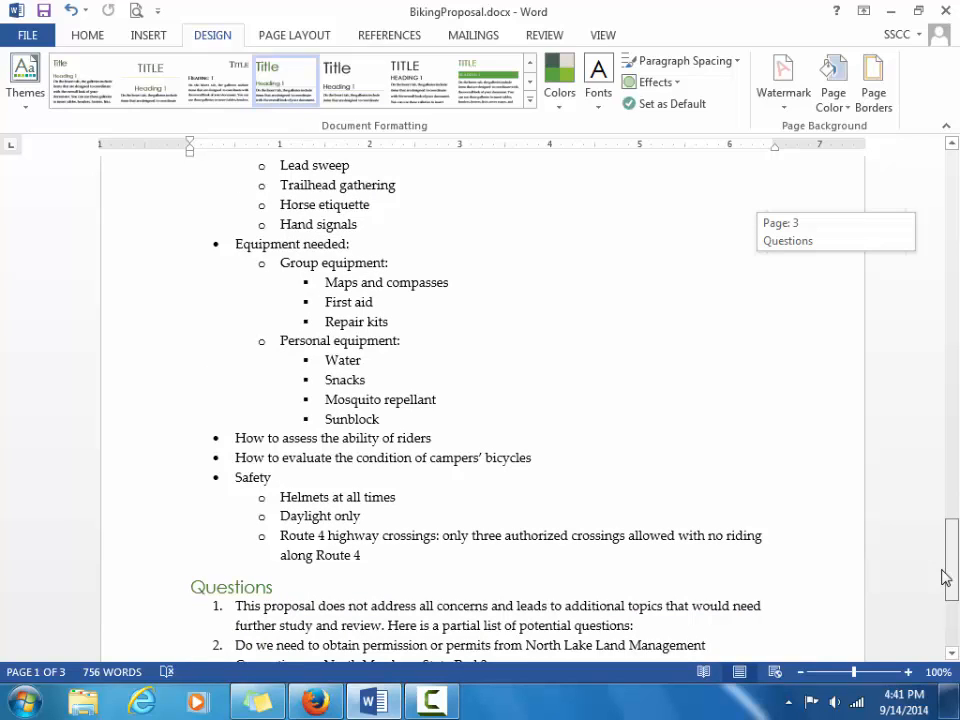
drag(946, 577, 946, 577)
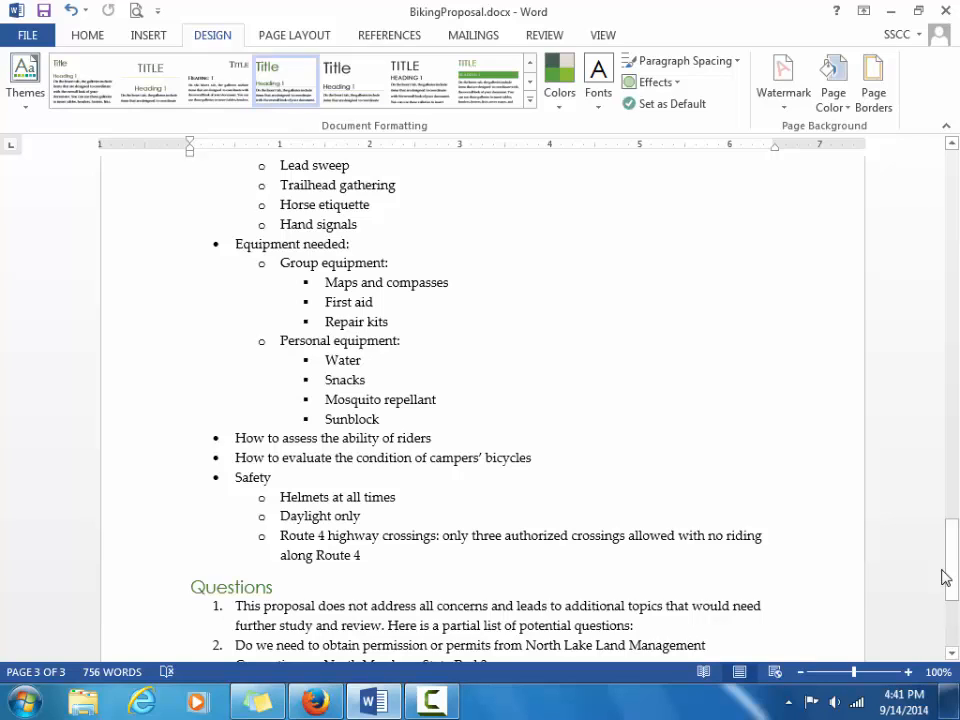
Browse page thumbnails in the navigation pane (pages 2, 1, 3), then close the pane.
click(35, 672)
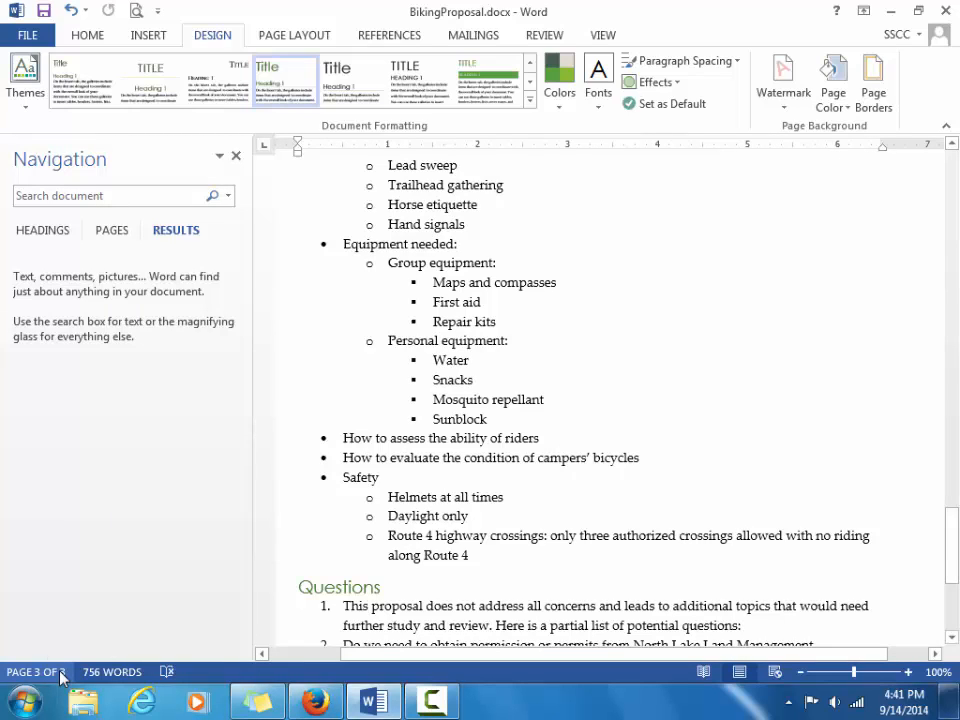
click(112, 231)
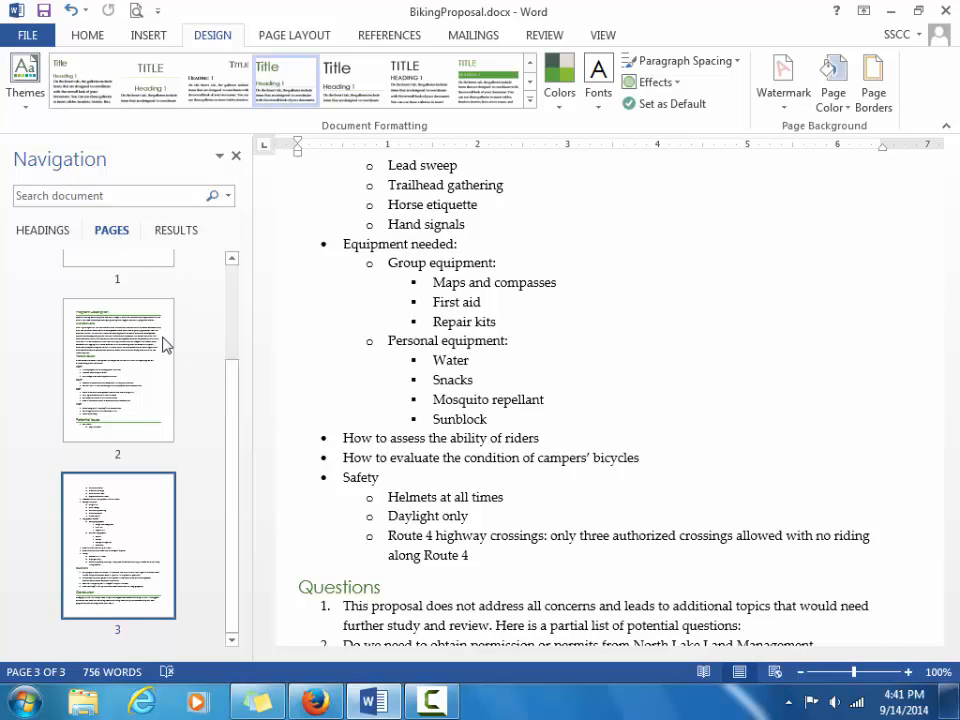
click(112, 342)
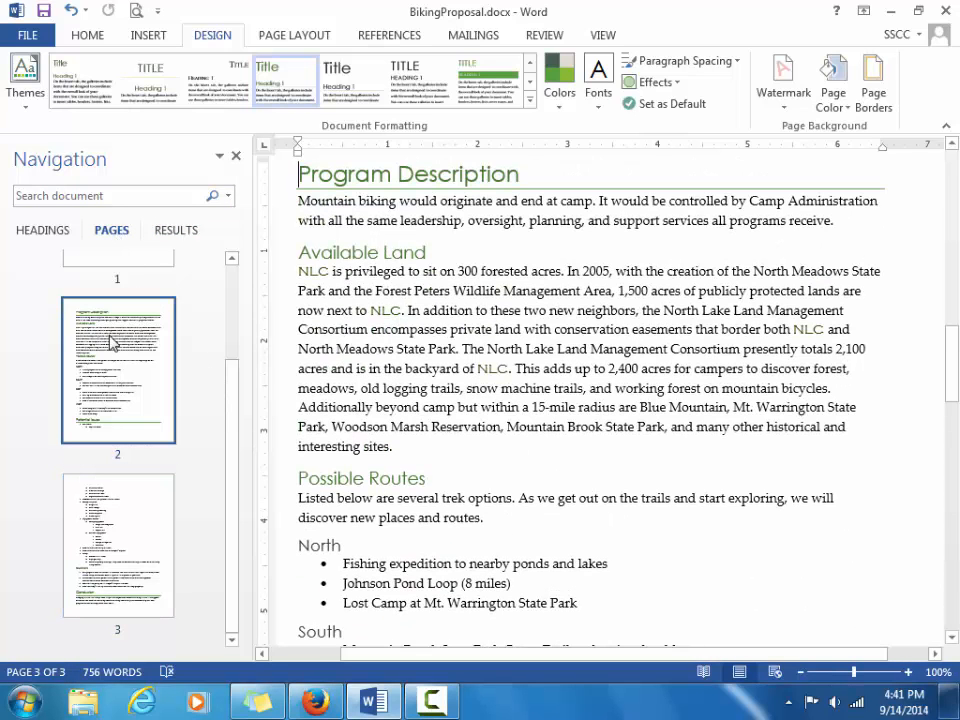
drag(238, 382, 235, 311)
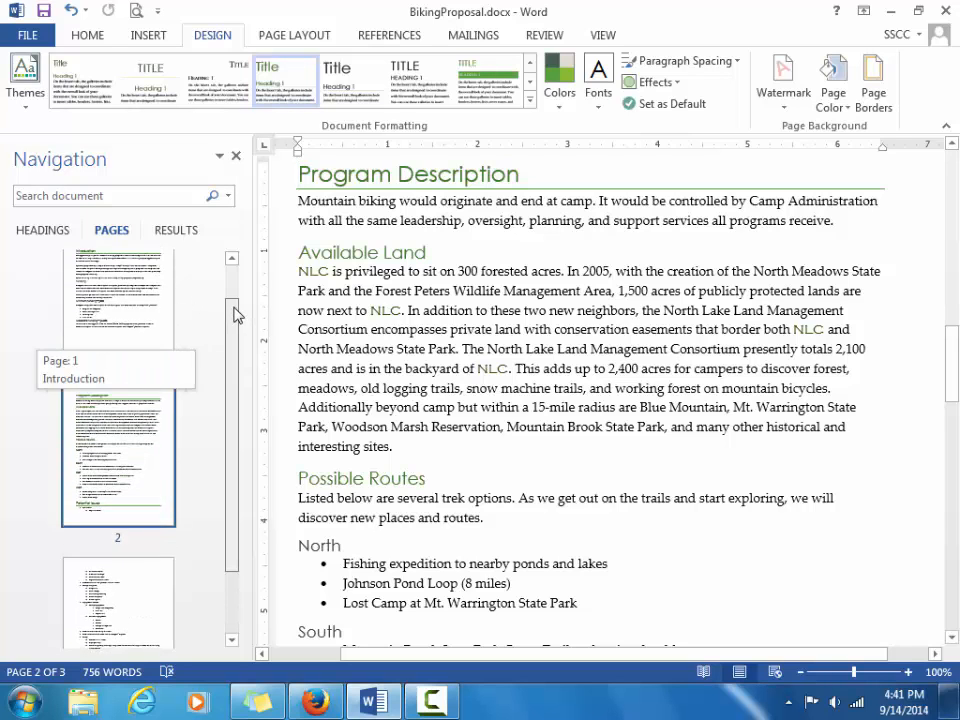
click(128, 300)
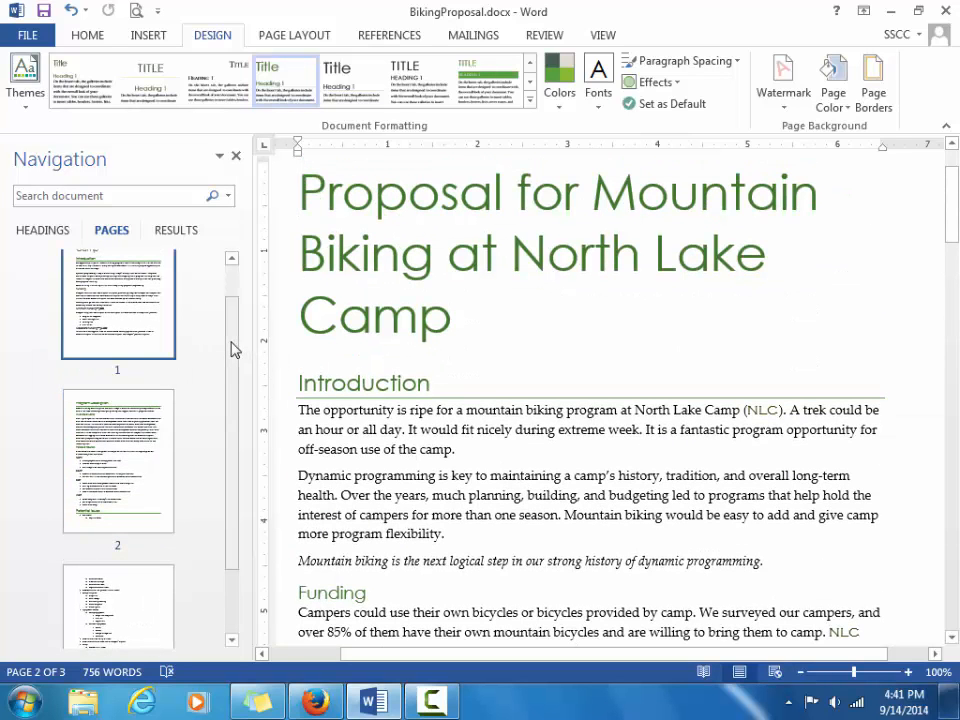
drag(231, 349, 231, 414)
click(149, 490)
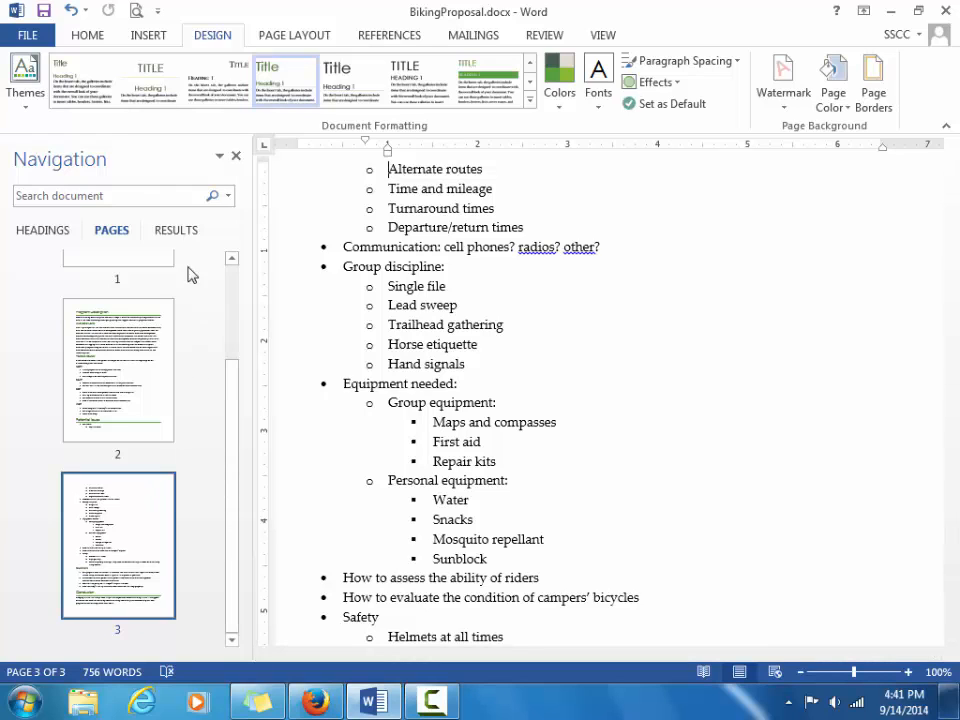
click(236, 157)
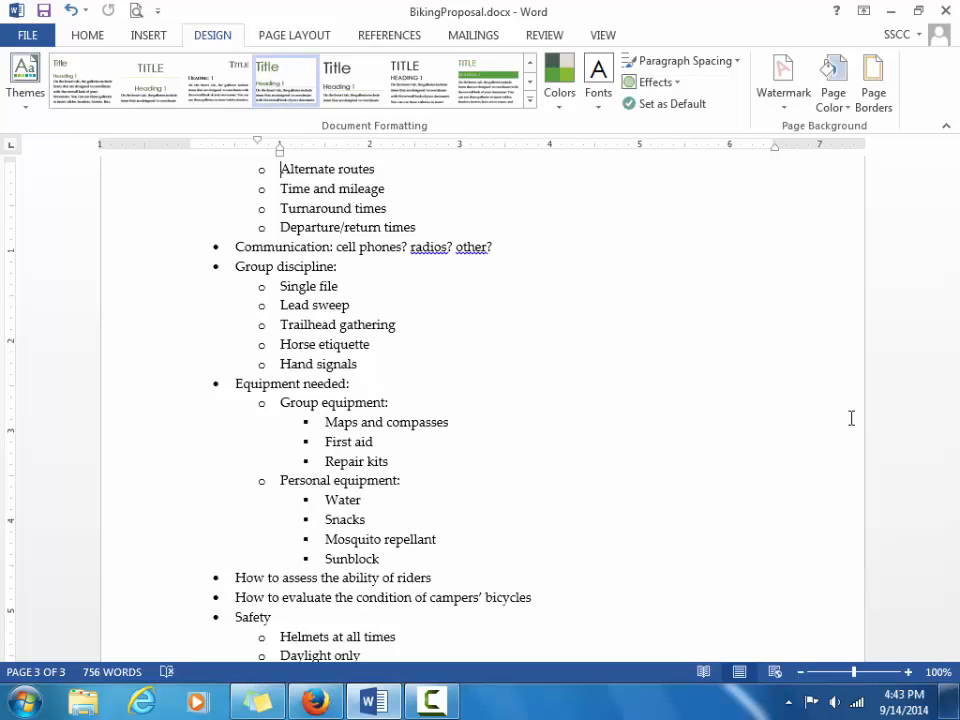
Turn the Navigation Pane back on from VIEW and list the document's headings.
click(603, 36)
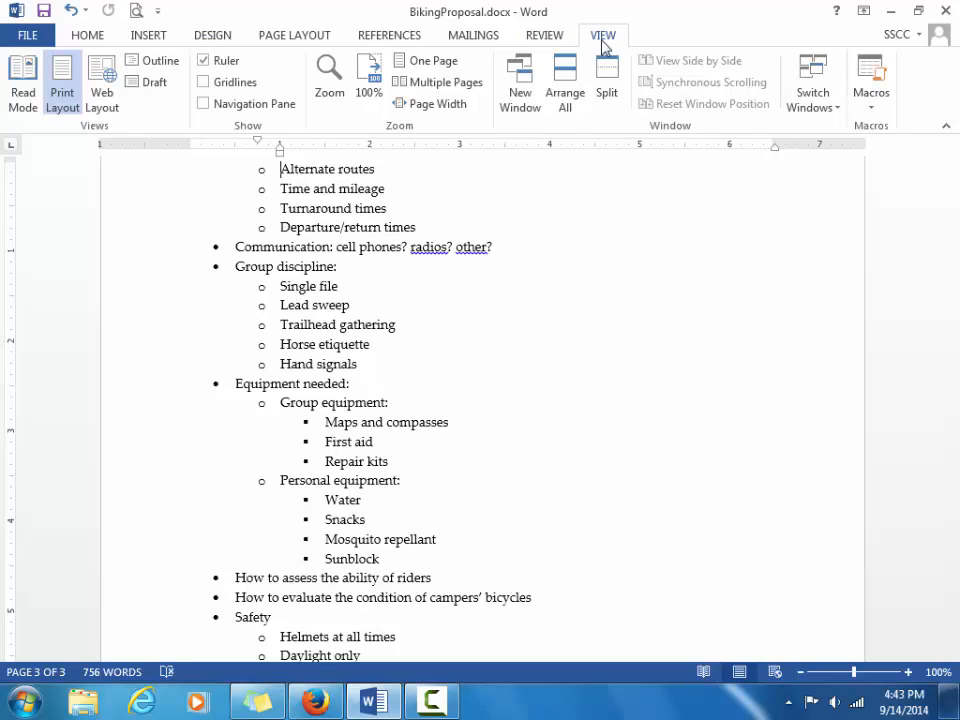
click(203, 104)
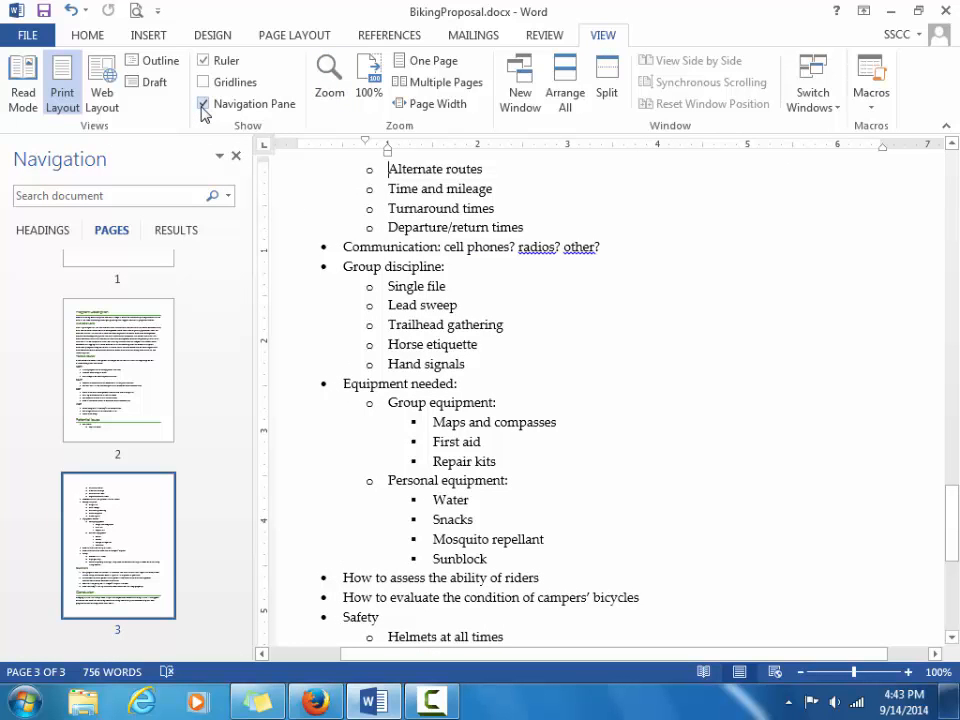
click(41, 234)
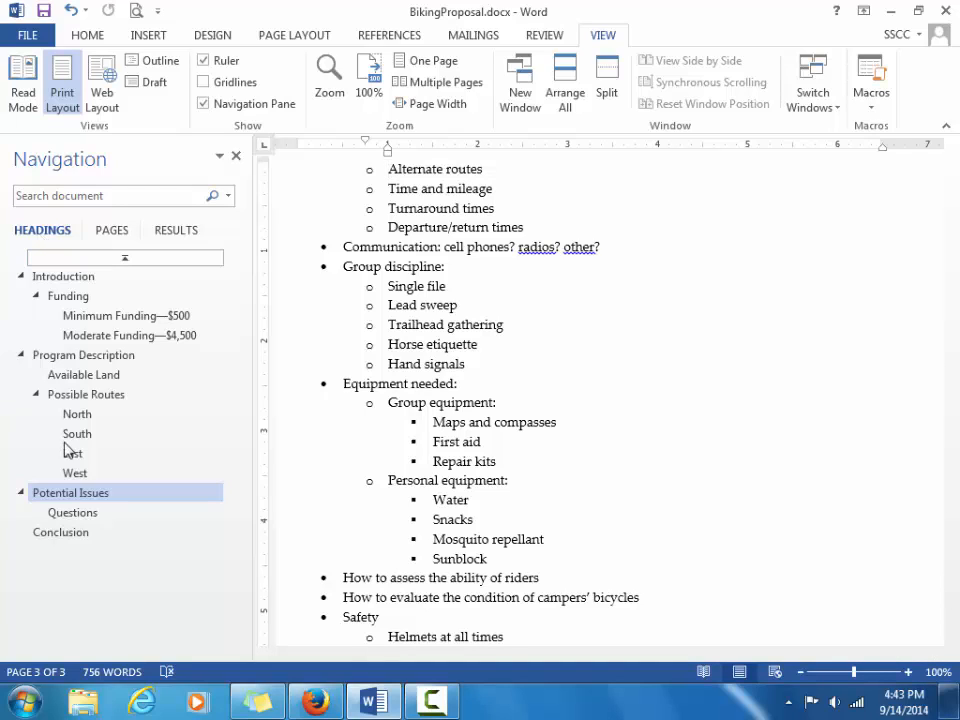
Jump to Possible Routes and collapse its North, South, East and West subheadings.
click(87, 397)
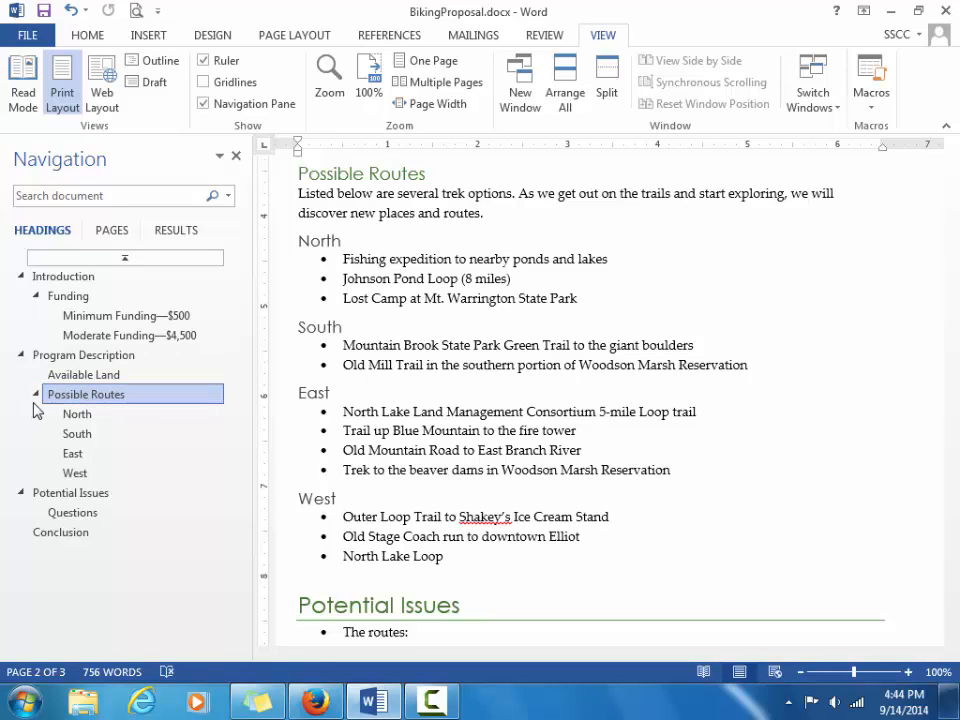
click(36, 395)
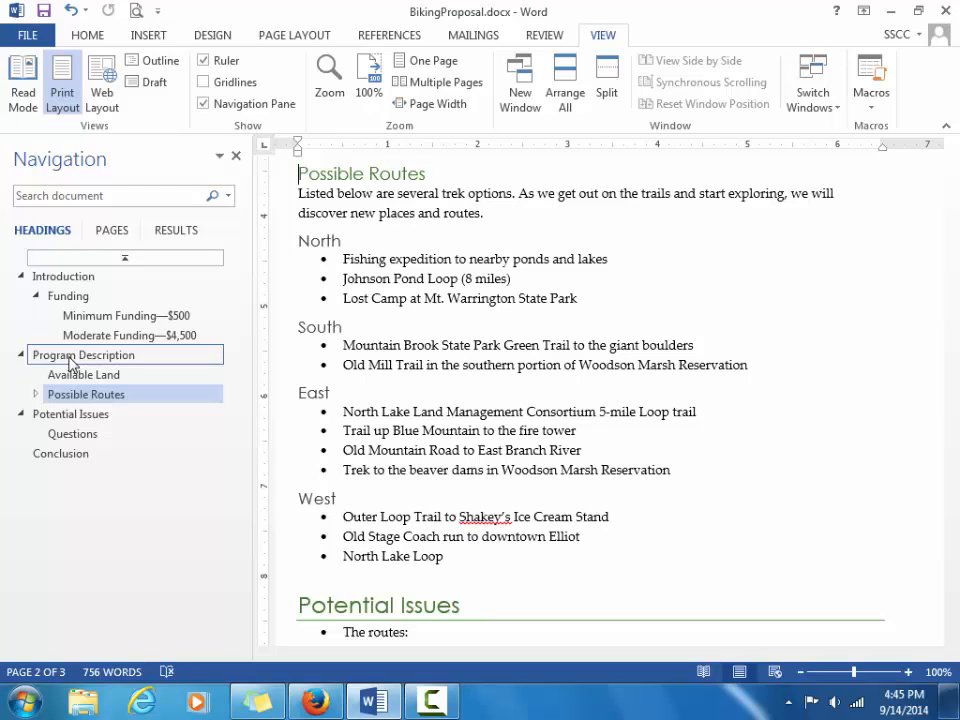
Drag Program Description above Funding in the headings list, then jump to Questions.
drag(68, 358, 73, 294)
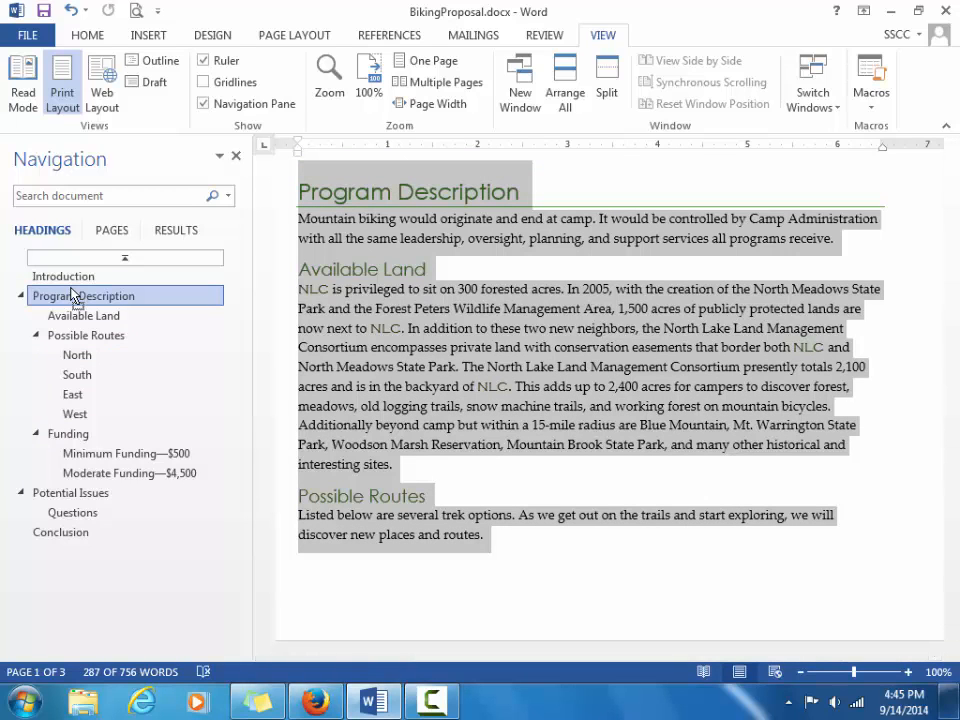
click(71, 514)
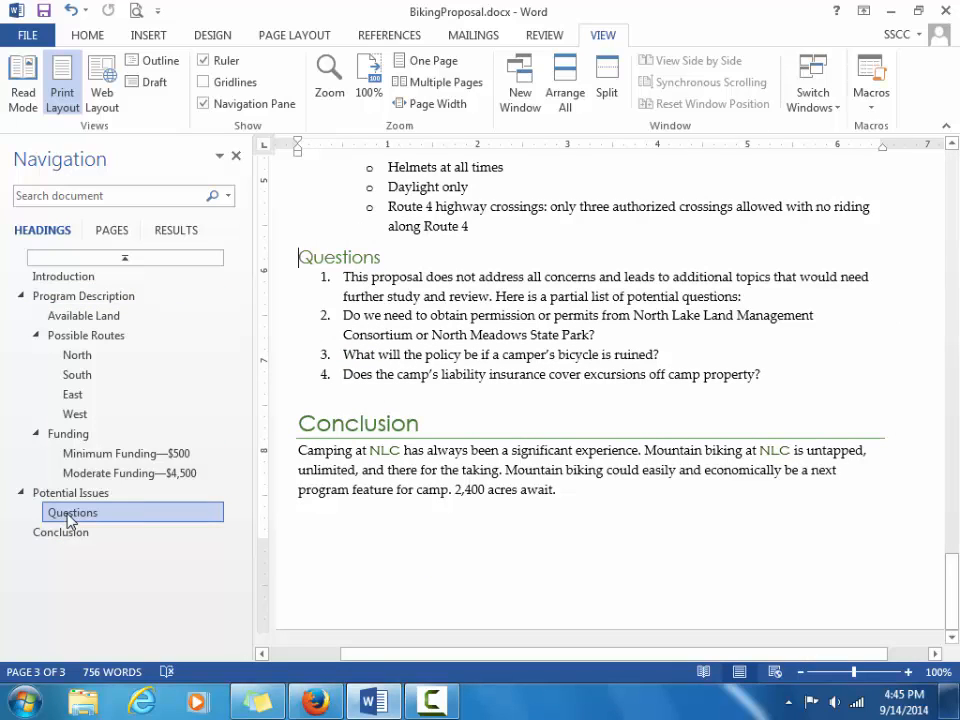
click(88, 35)
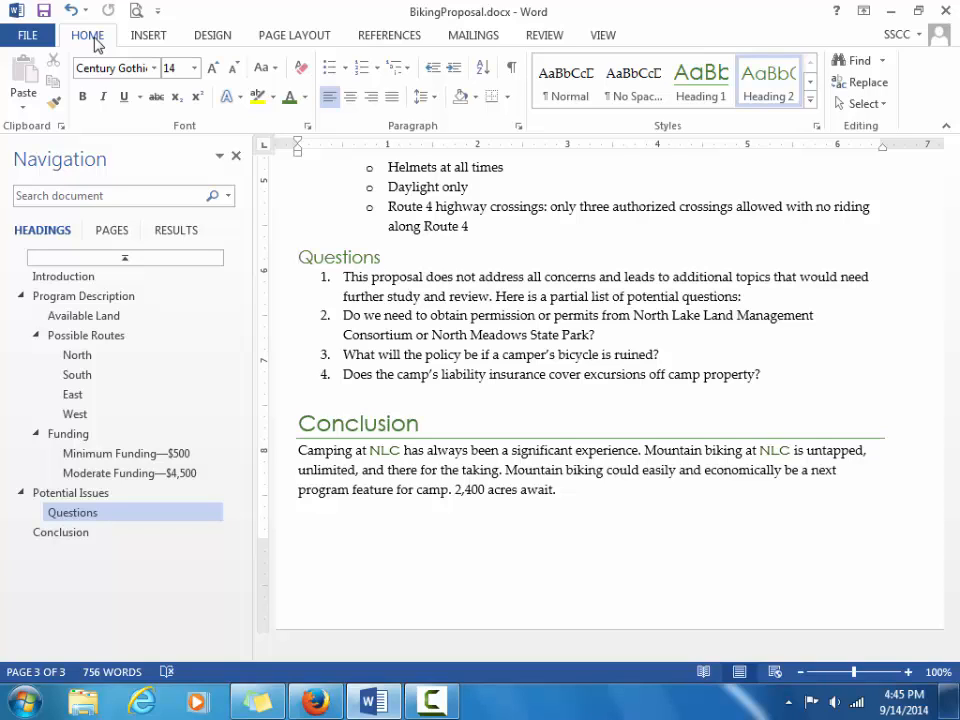
right_click(95, 39)
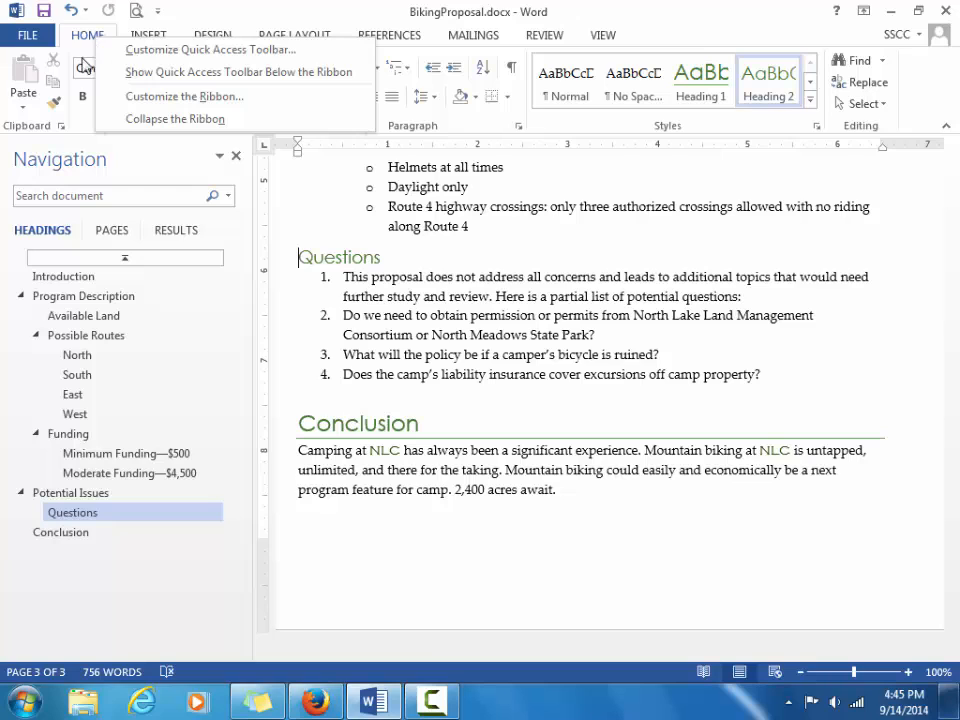
Promote the Questions heading to top level from its right-click menu, then close the pane.
click(134, 508)
right_click(134, 508)
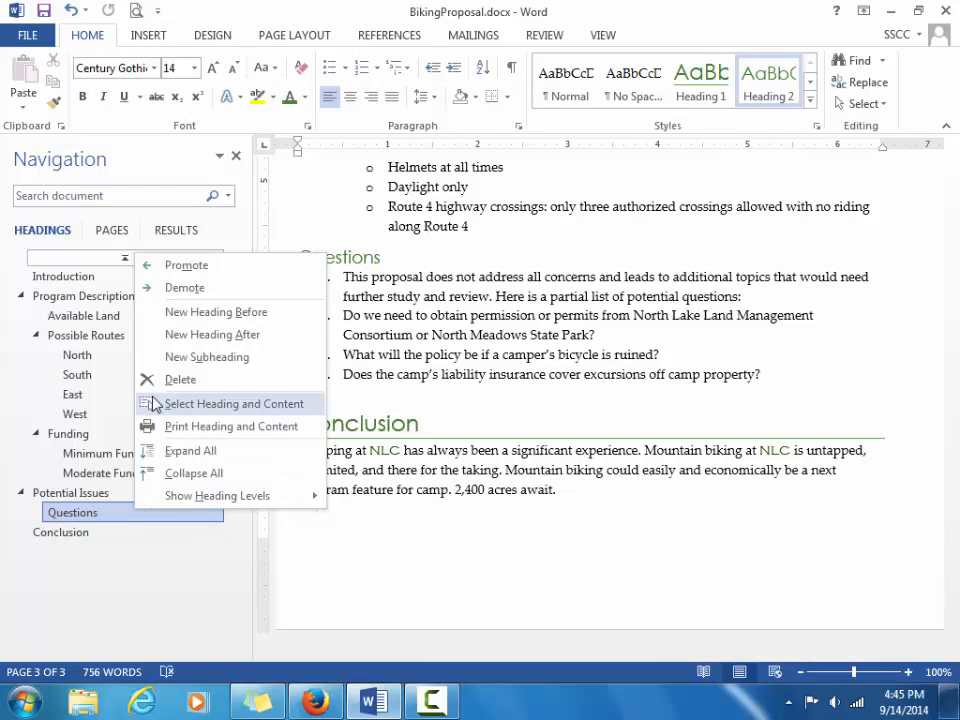
click(208, 269)
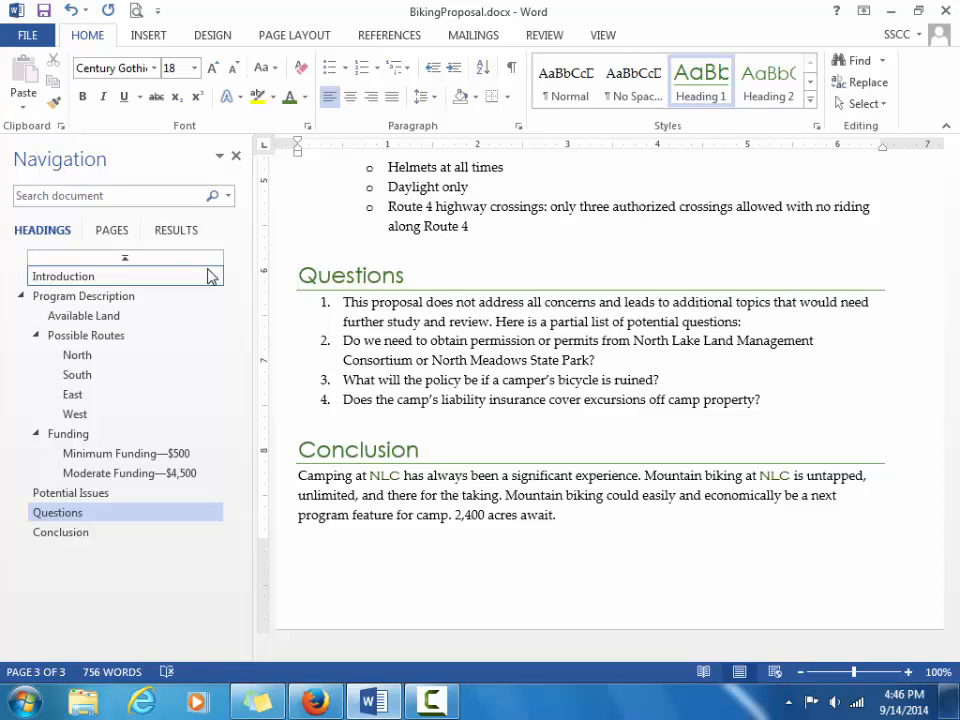
click(236, 157)
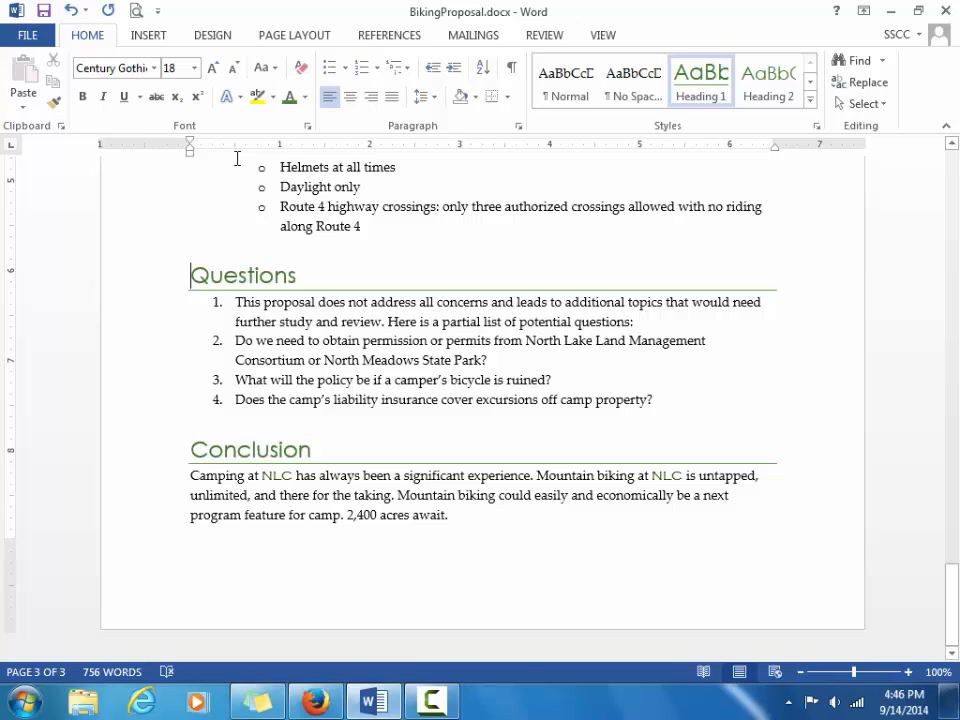
Save BikingProposal.docx with Ctrl+S.
key(ctrl+s)
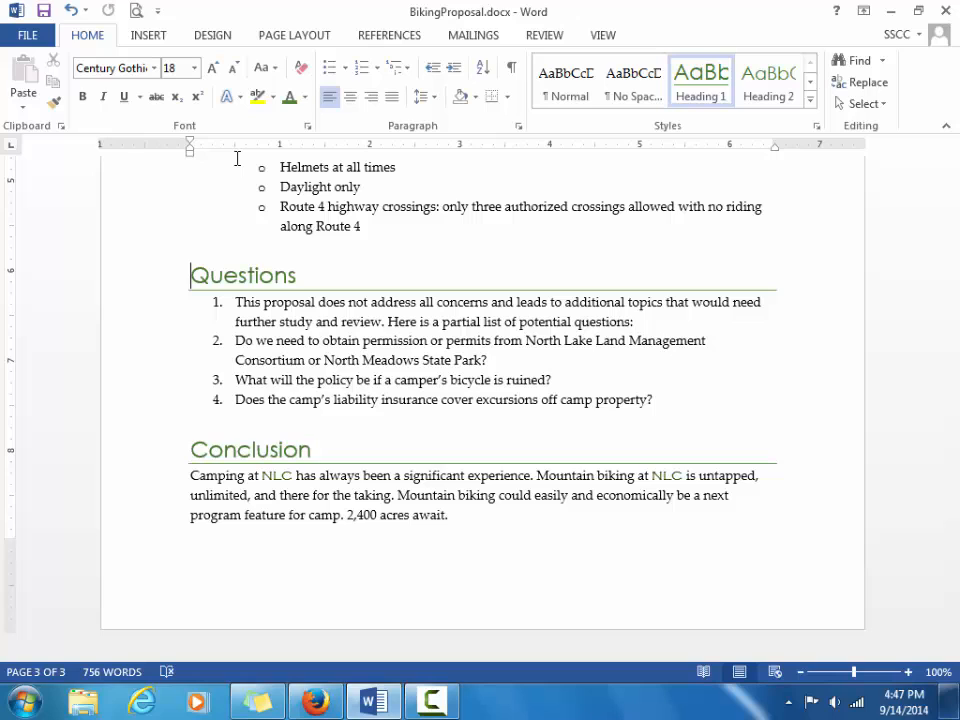
Switch BikingProposal.docx to Outline view and go to the title at the top.
click(597, 40)
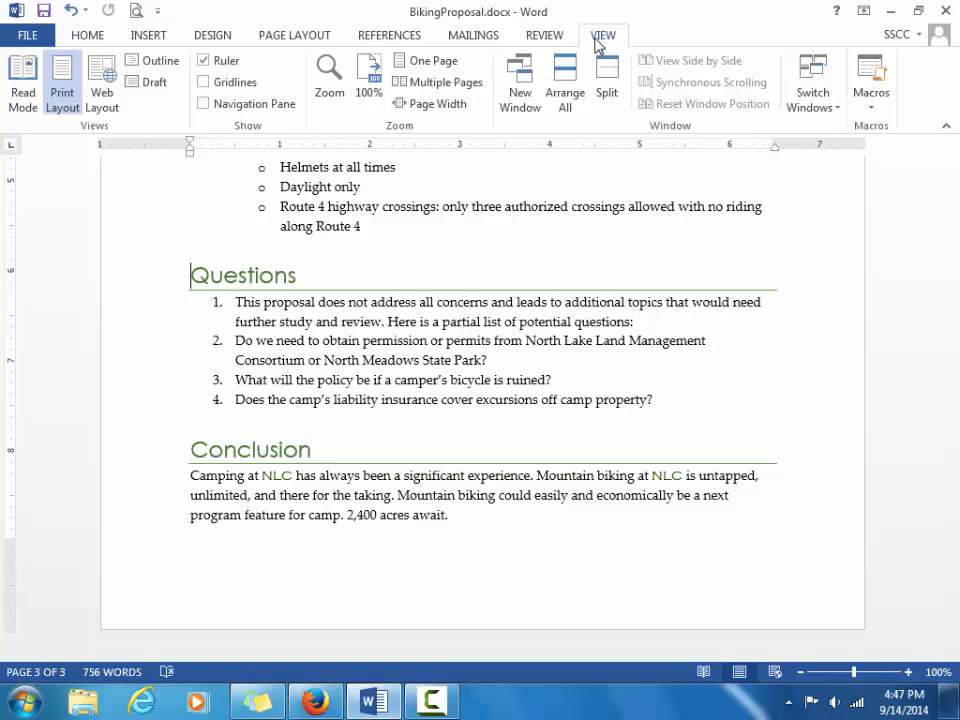
click(160, 62)
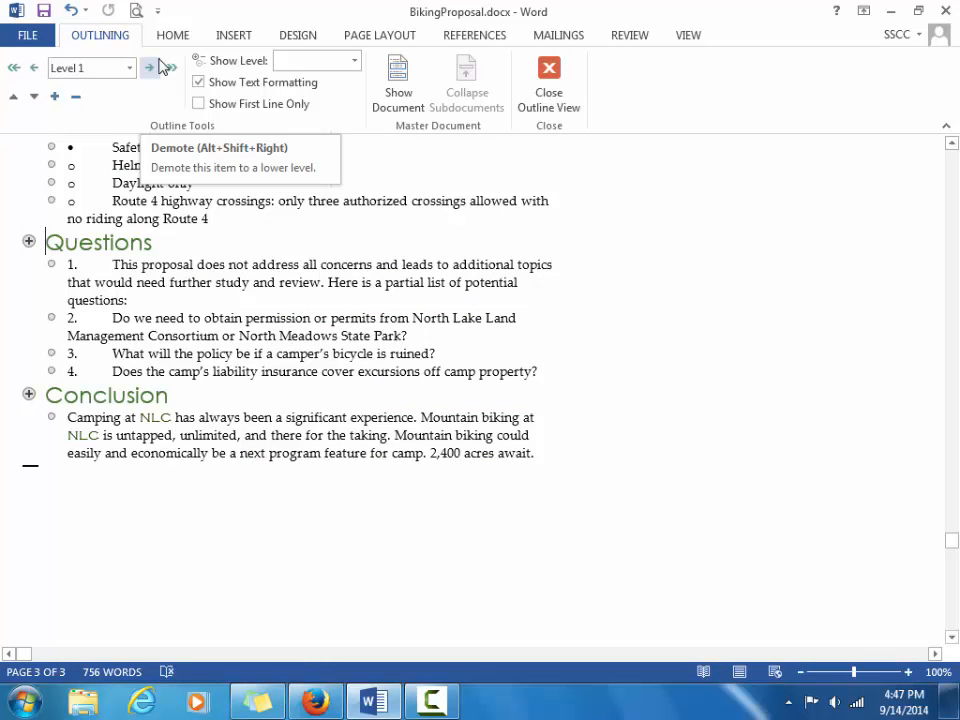
key(ctrl+Home)
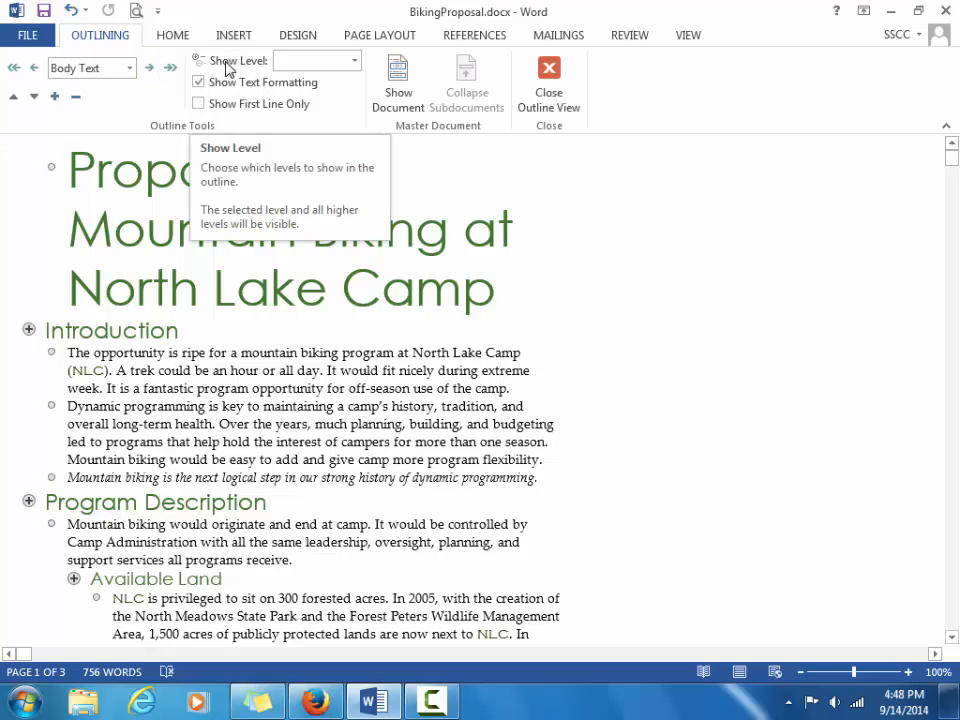
Set Show Level to Level 3, then select the Funding section and place the cursor in it.
click(354, 61)
click(323, 118)
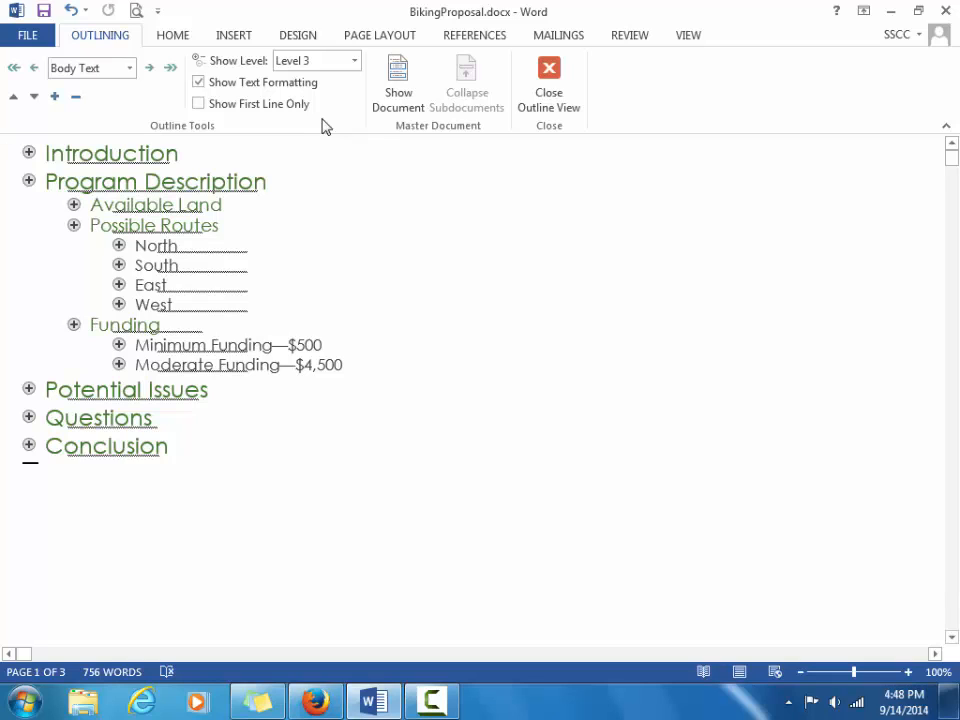
click(74, 326)
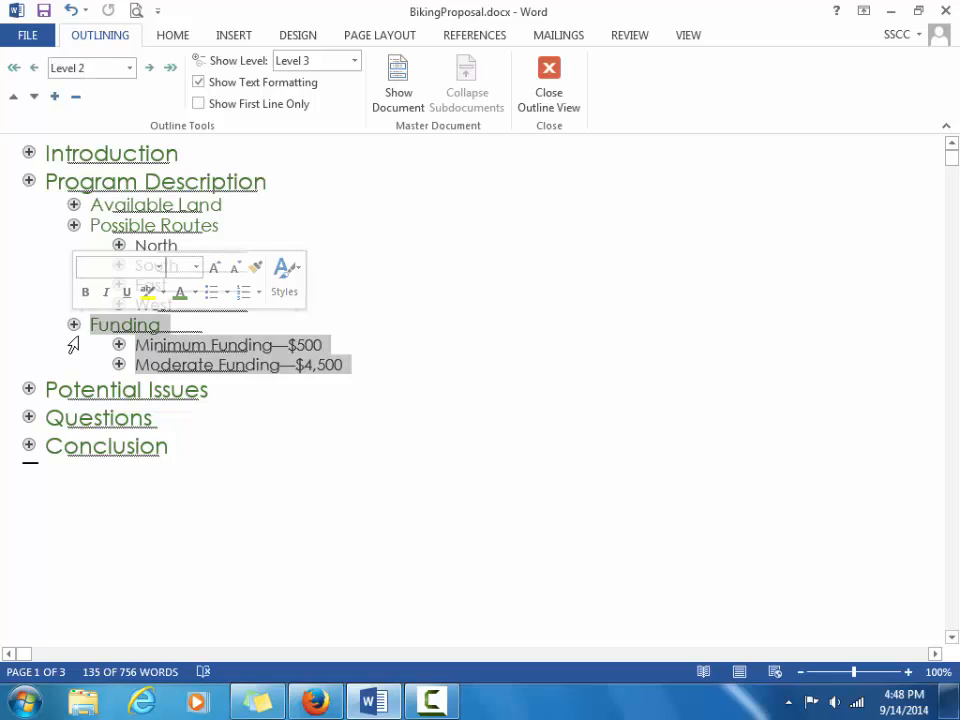
click(72, 345)
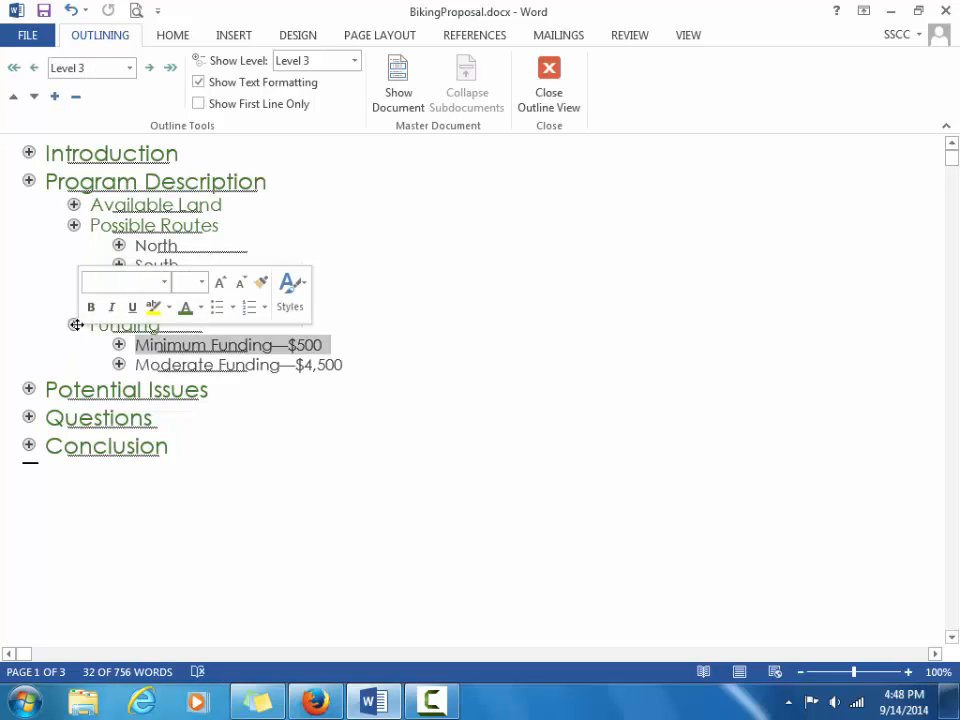
click(471, 255)
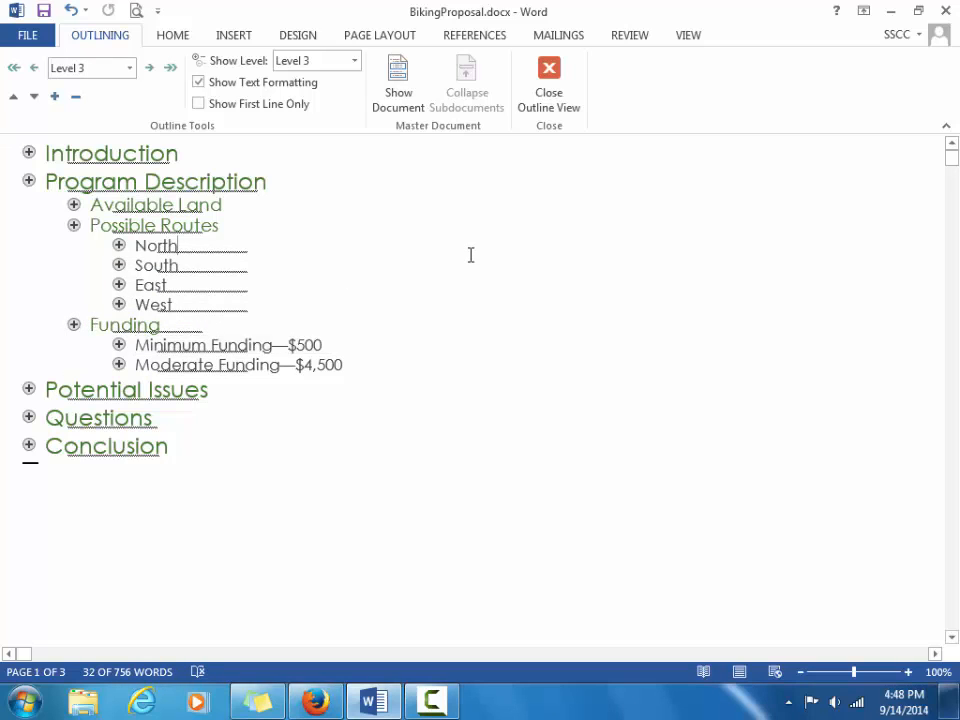
click(73, 324)
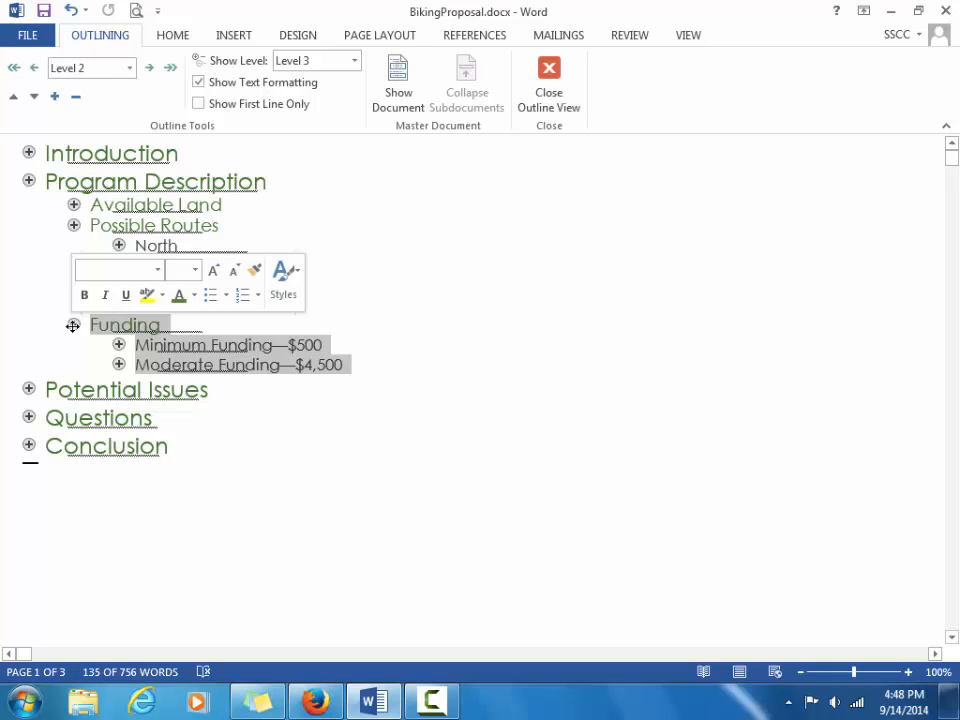
click(540, 348)
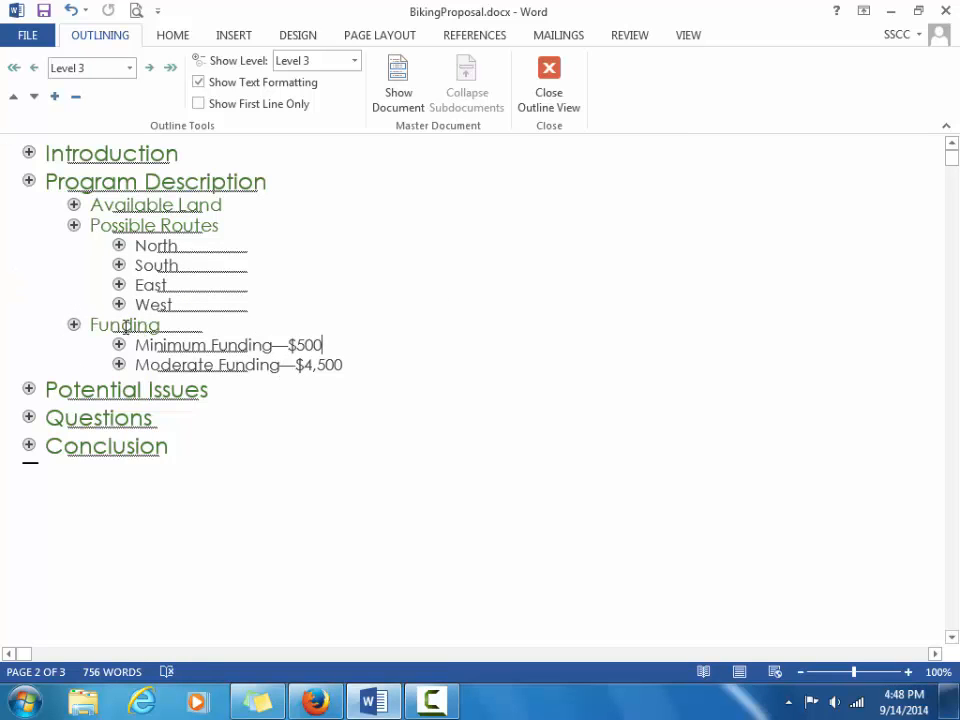
click(107, 325)
Select Funding with its two funding options and promote them one level.
click(73, 325)
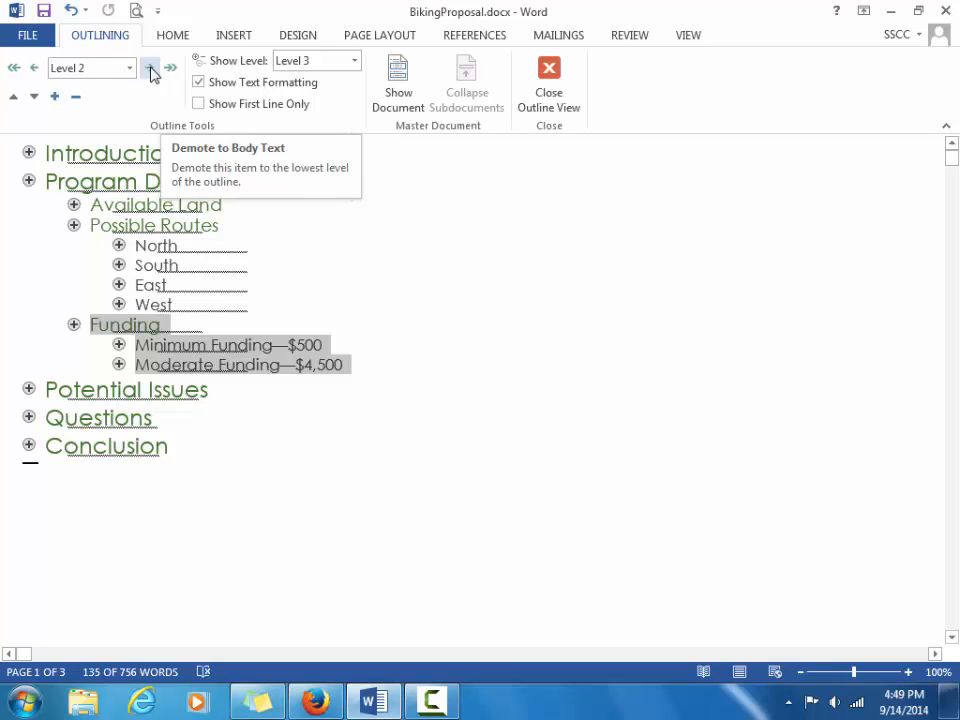
click(34, 69)
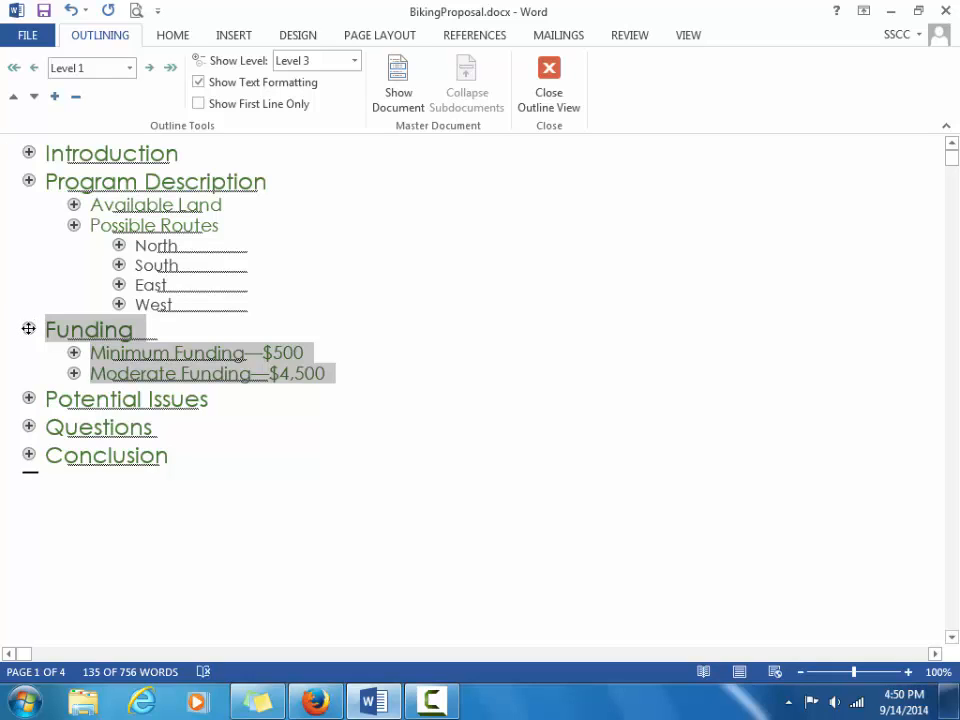
Drag the Funding section below Potential Issues, ahead of Questions.
drag(30, 328, 29, 403)
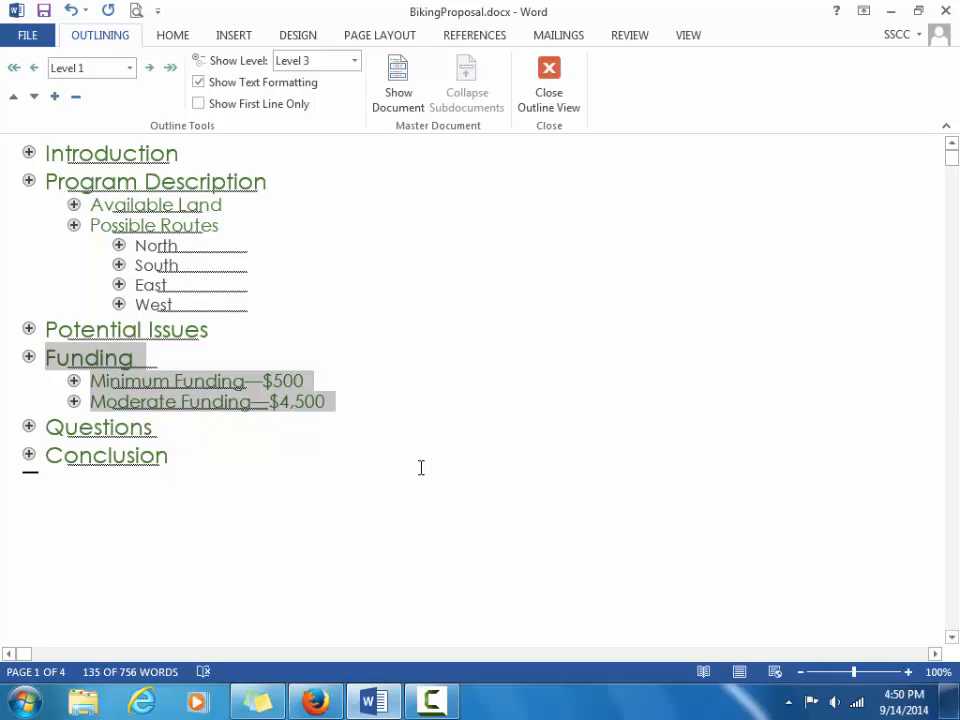
Return to Print Layout view at the top of the document, then open the VIEW tab.
click(548, 72)
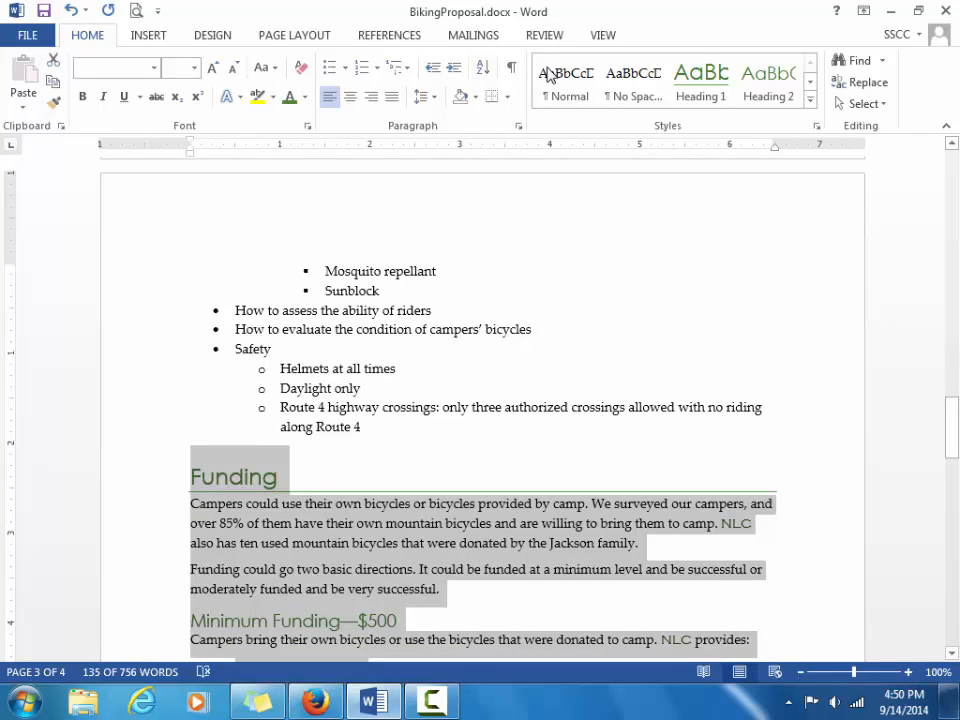
key(ctrl+Home)
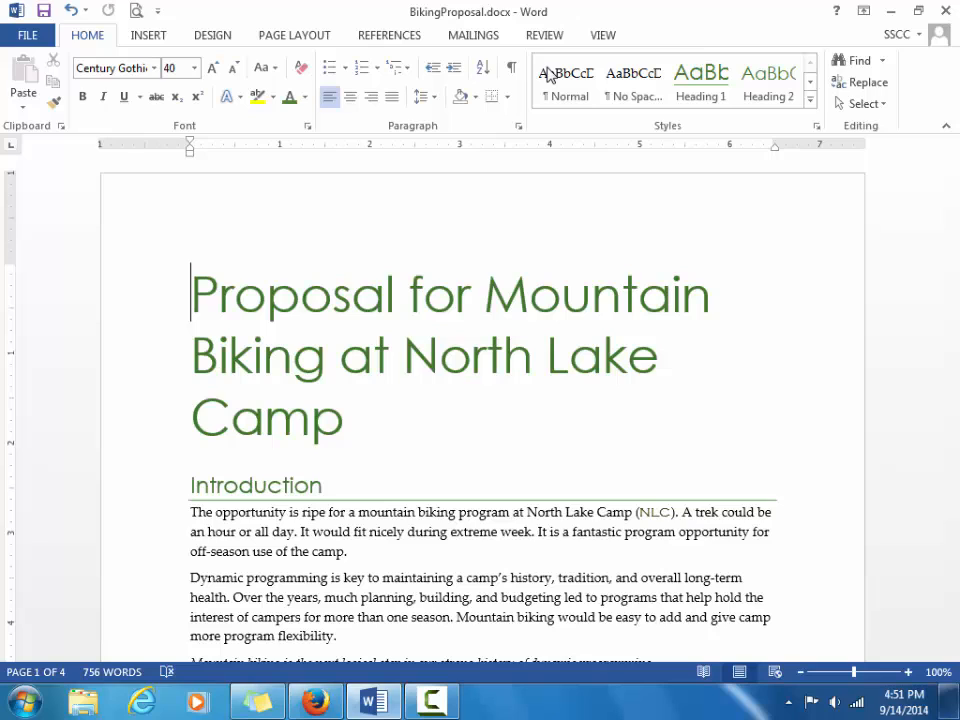
click(600, 37)
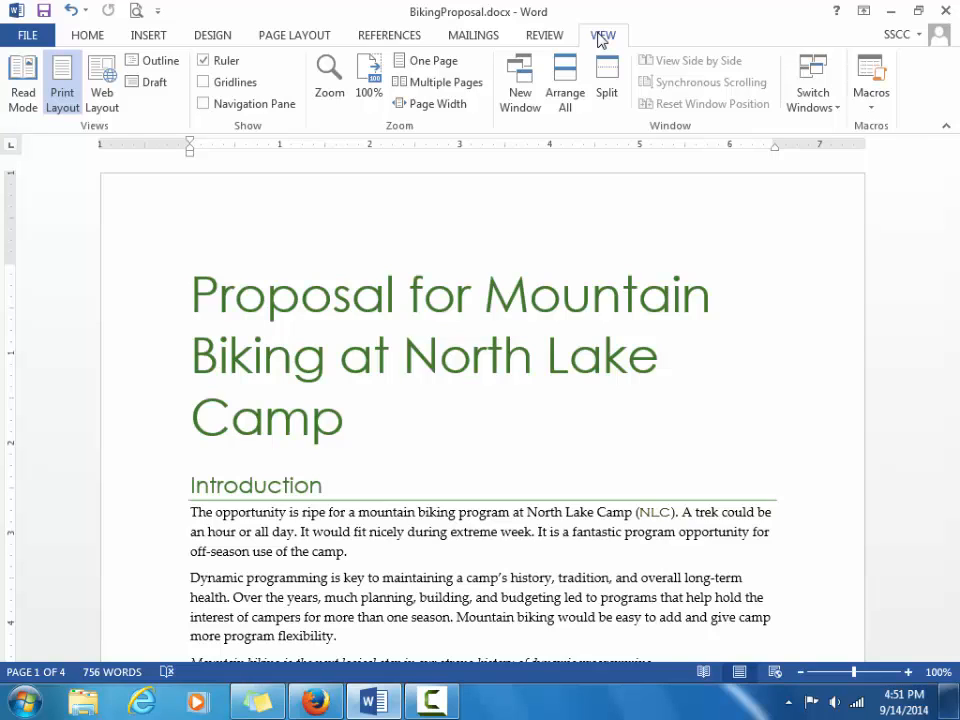
Switch to One Page view to see all of page 1, then go to Page Layout.
click(448, 62)
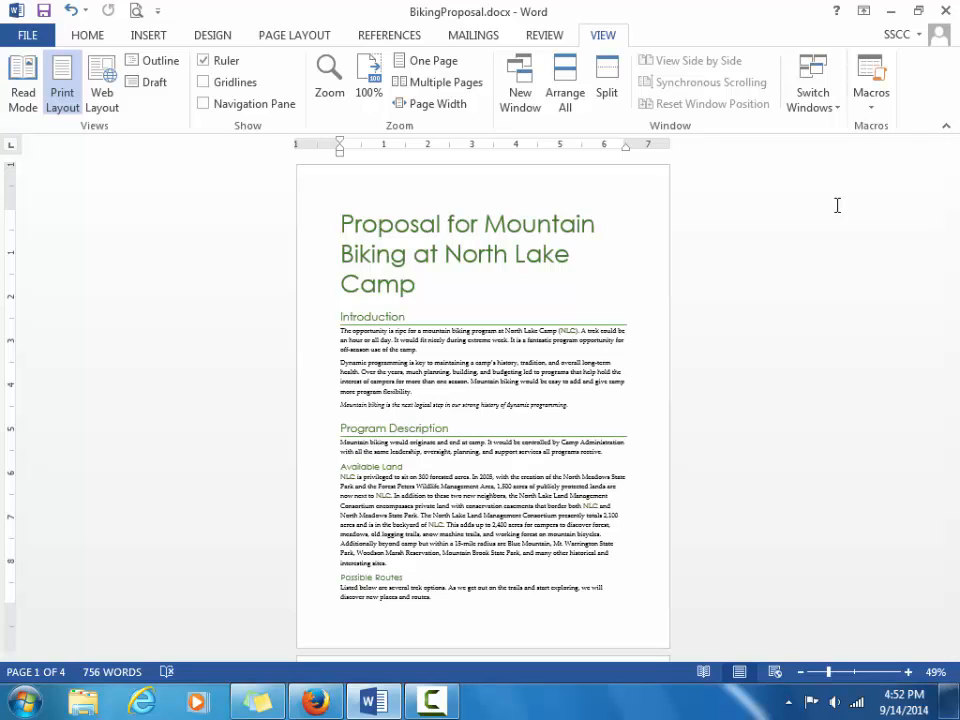
click(321, 37)
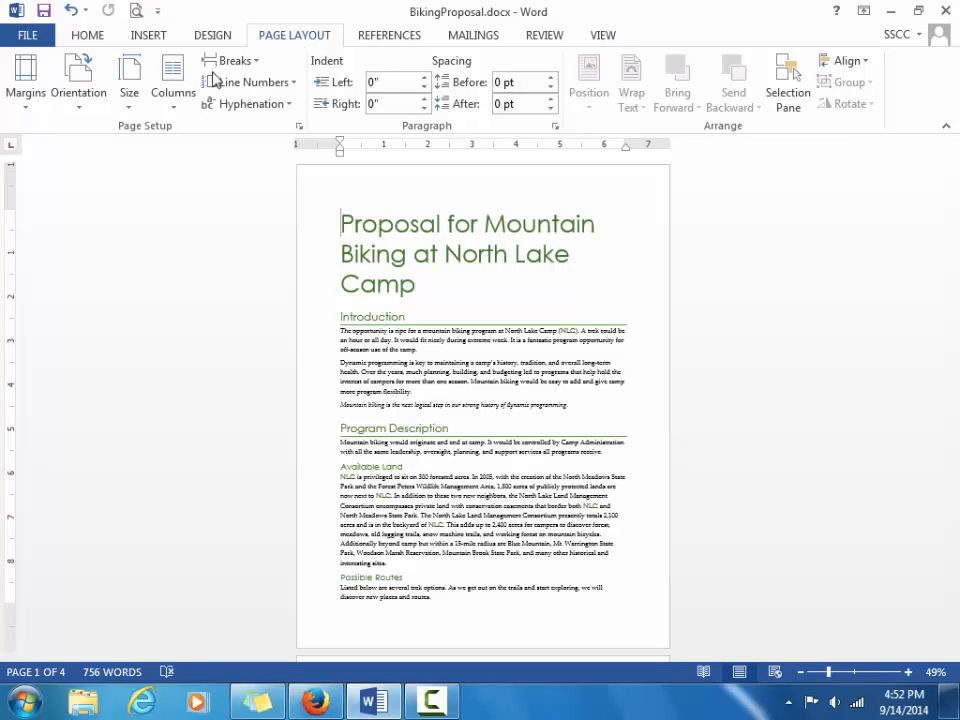
Apply the Wide margin preset, giving 2-inch left and right margins.
click(38, 90)
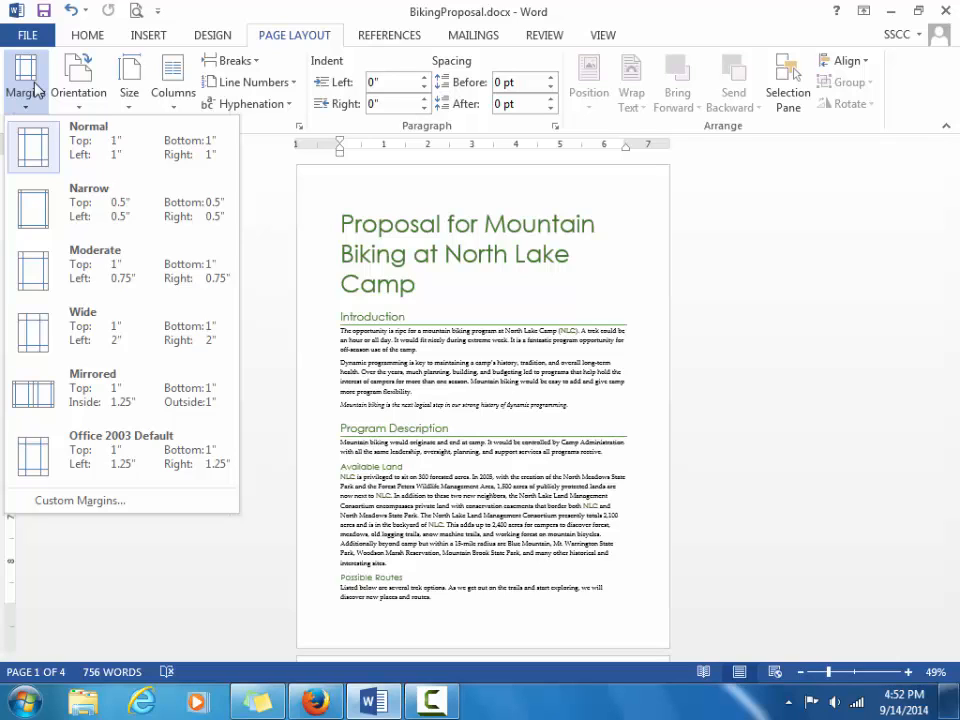
click(78, 333)
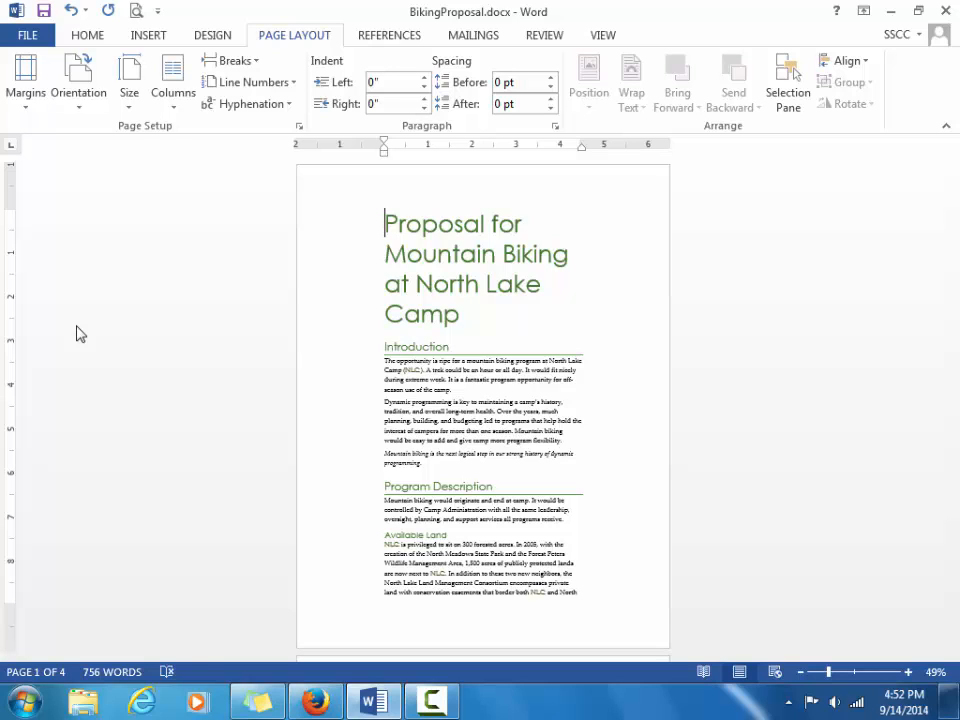
click(25, 85)
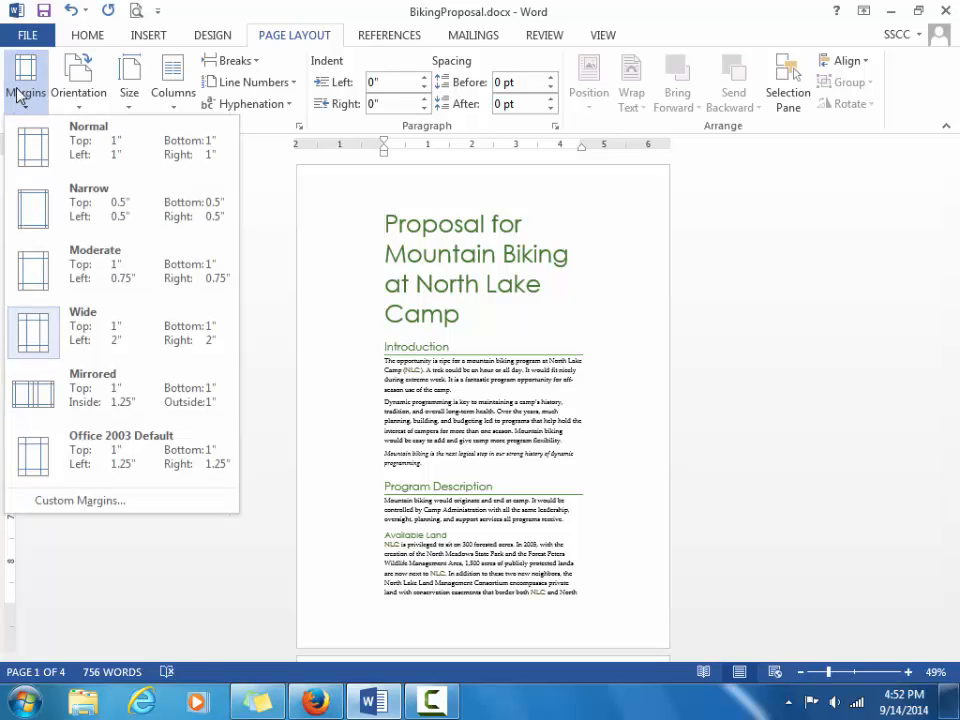
Set custom left and right margins of 1.5 inches in Page Setup.
click(88, 500)
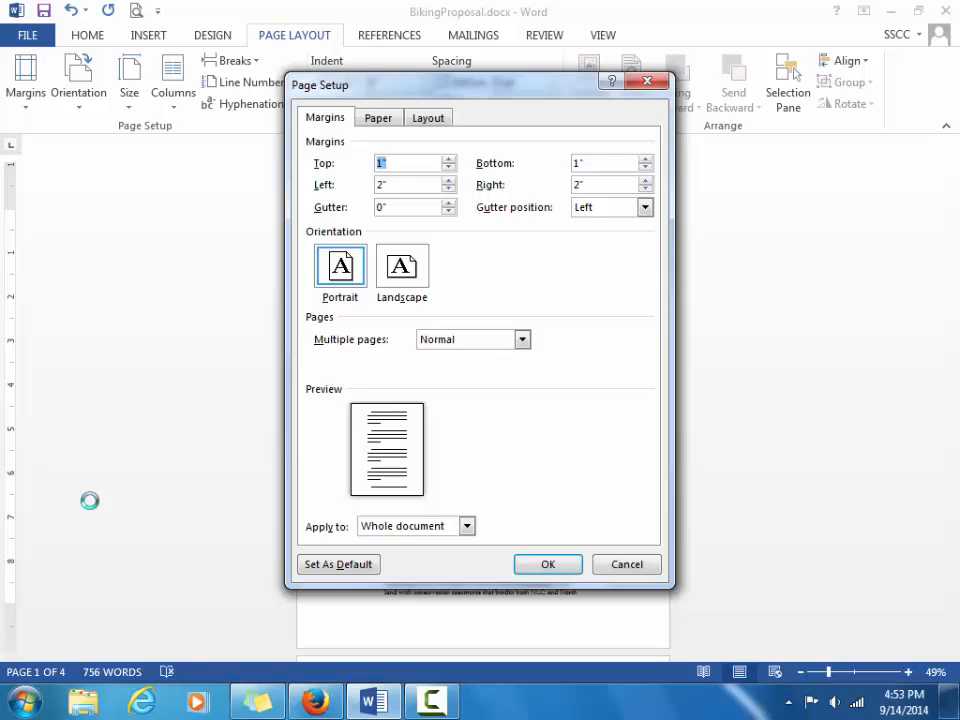
key(Tab)
key(Tab)
text(1.5)
key(Tab)
text(1.5)
click(543, 566)
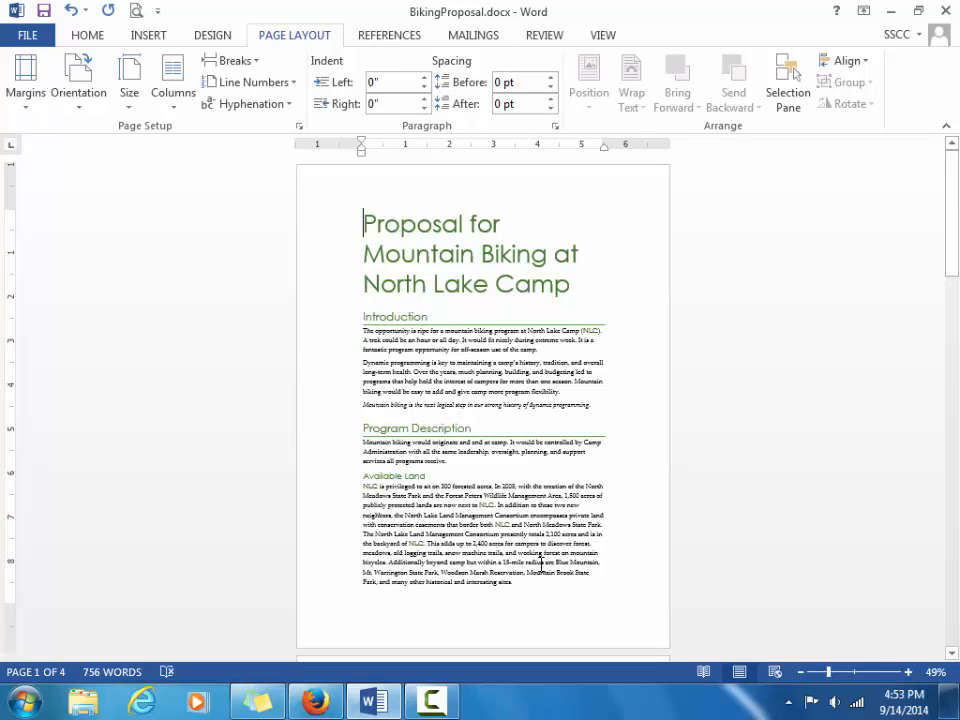
Zoom the page to 100%, save the document, and scroll down to page 2.
click(908, 672)
click(908, 672)
click(908, 672)
click(908, 672)
click(908, 672)
click(908, 672)
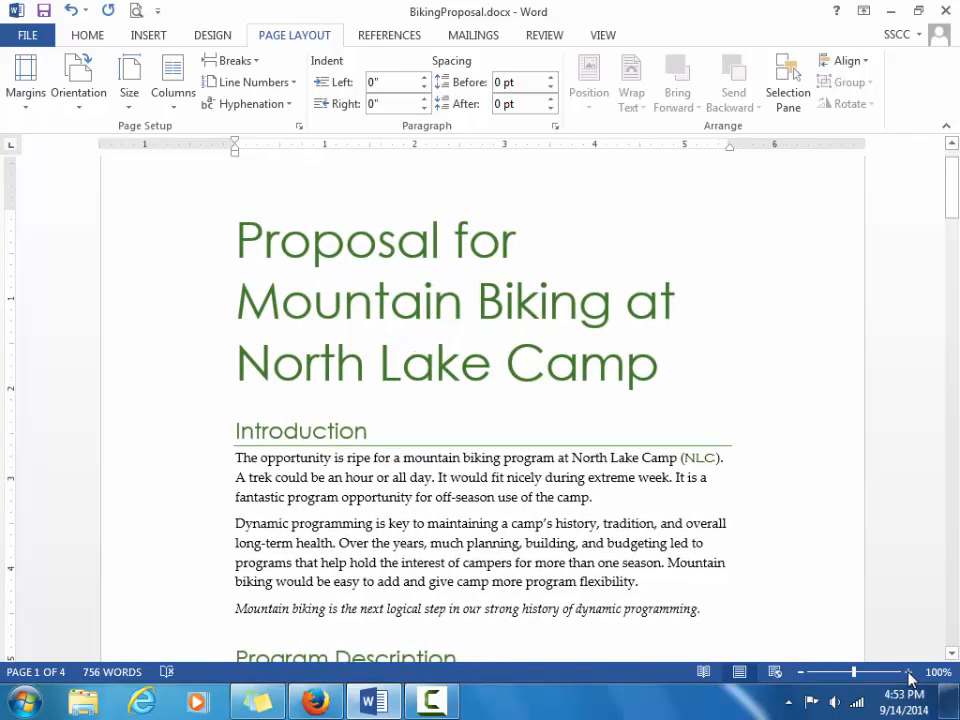
key(ctrl+s)
drag(954, 208, 958, 418)
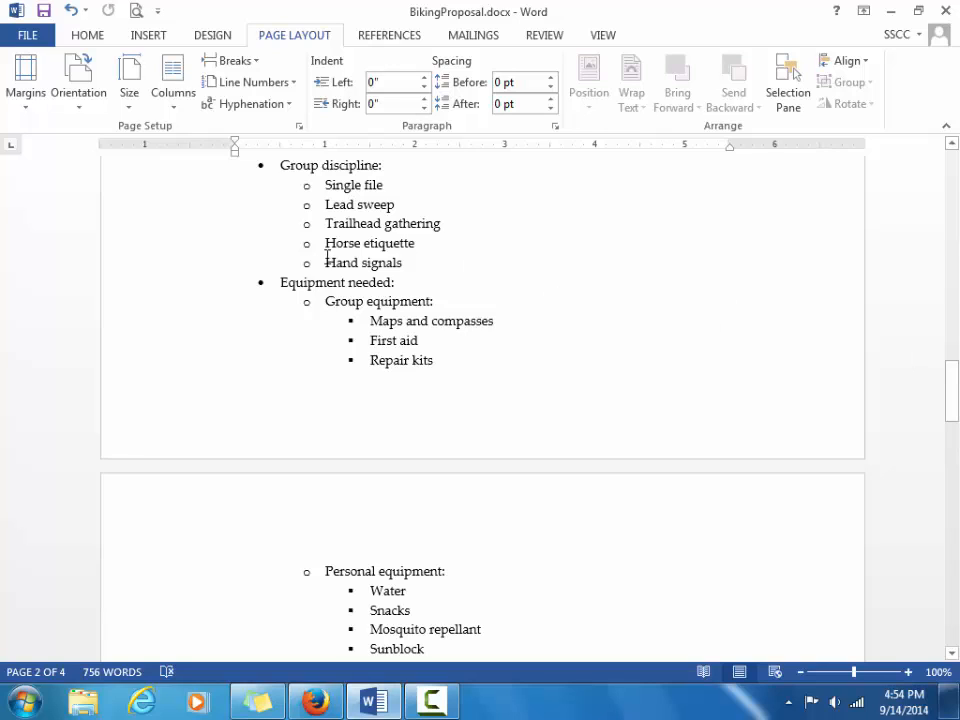
Insert a page break before 'Equipment needed:' and save the document.
click(283, 282)
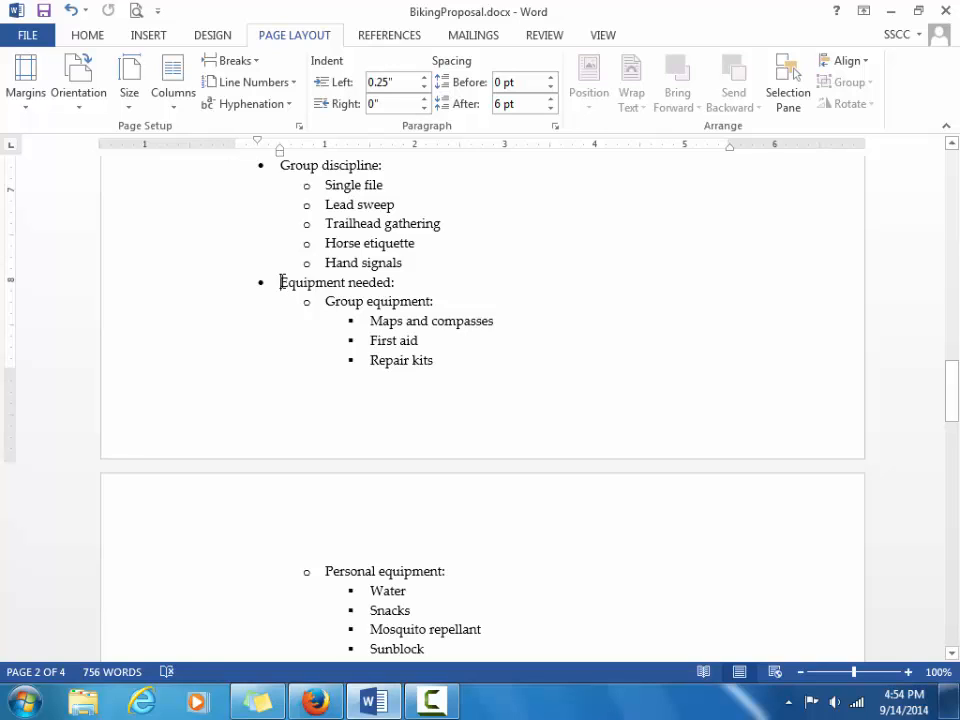
click(148, 35)
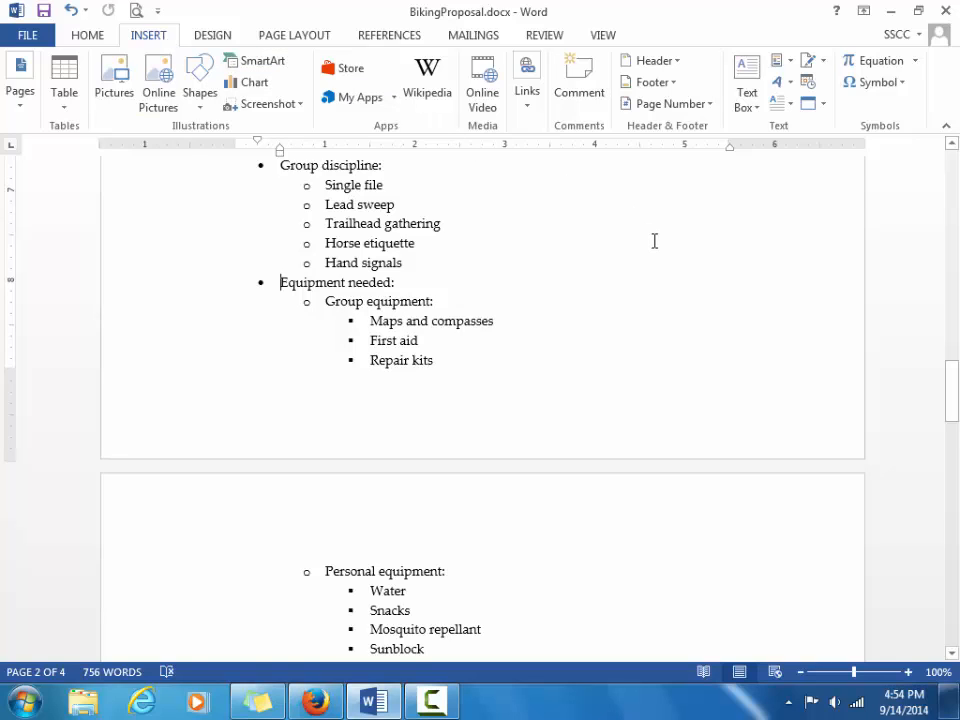
click(21, 80)
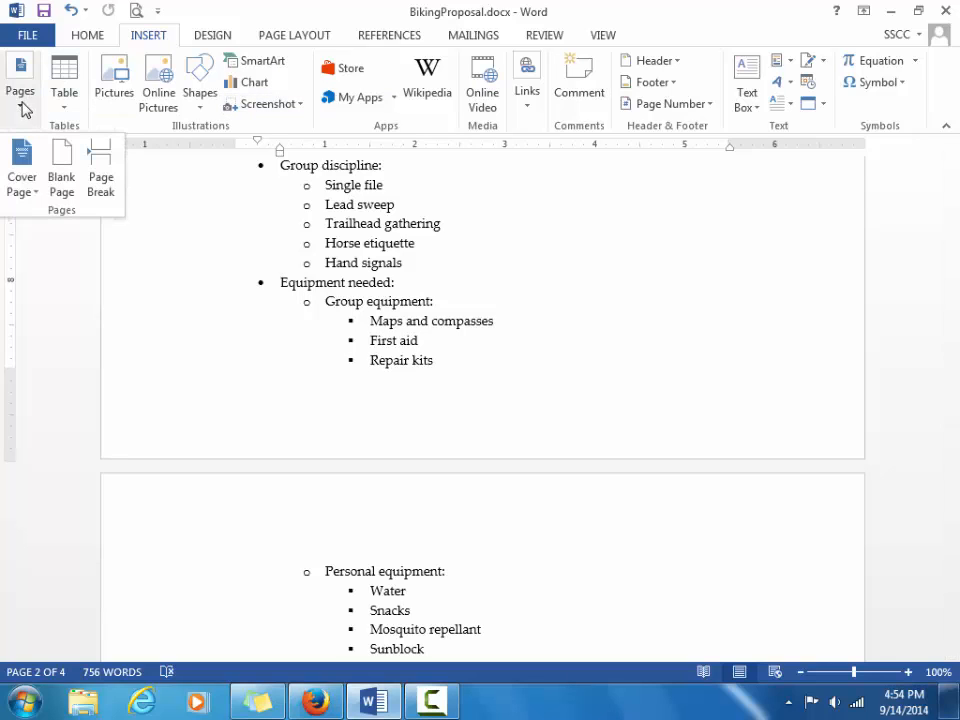
click(104, 165)
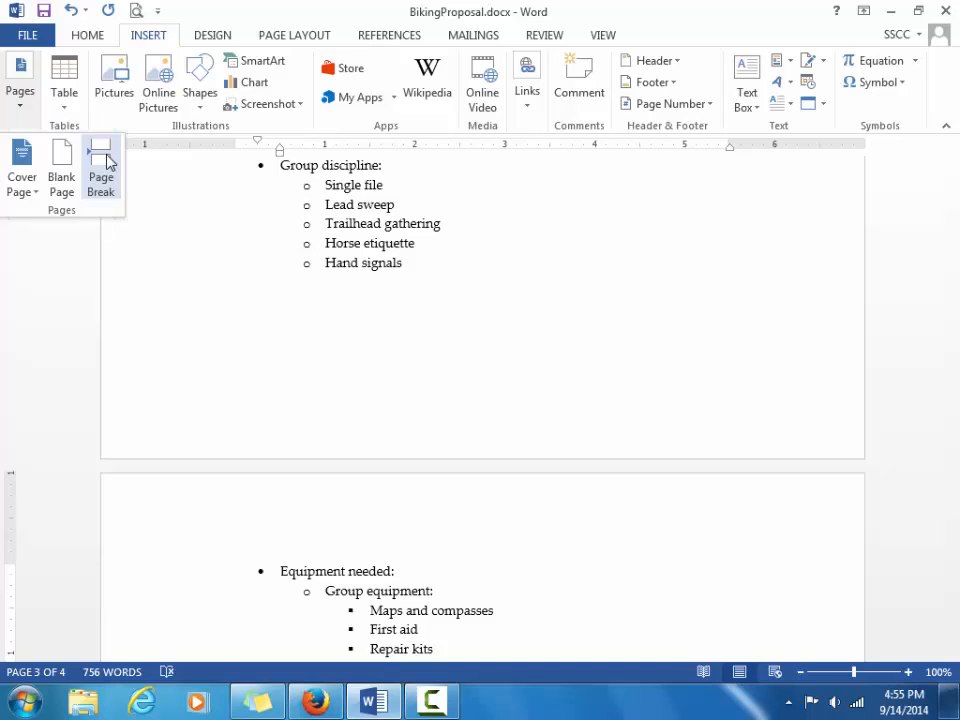
click(203, 334)
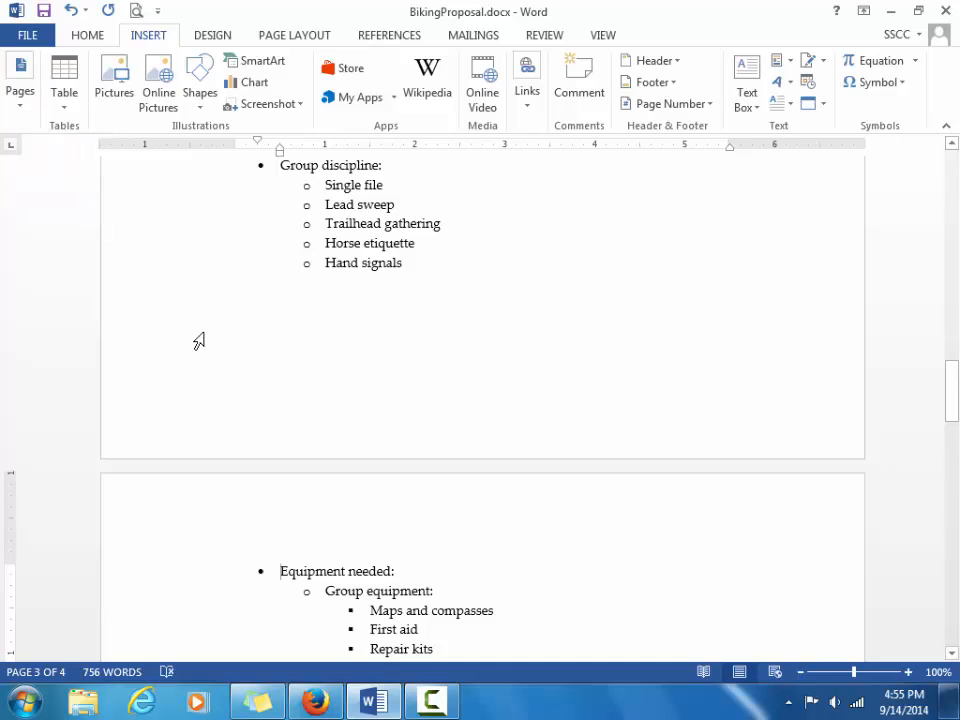
key(ctrl+s)
Scroll to page 3 and place the cursor after 'Helmets at all times' in the Safety list.
drag(953, 395, 953, 458)
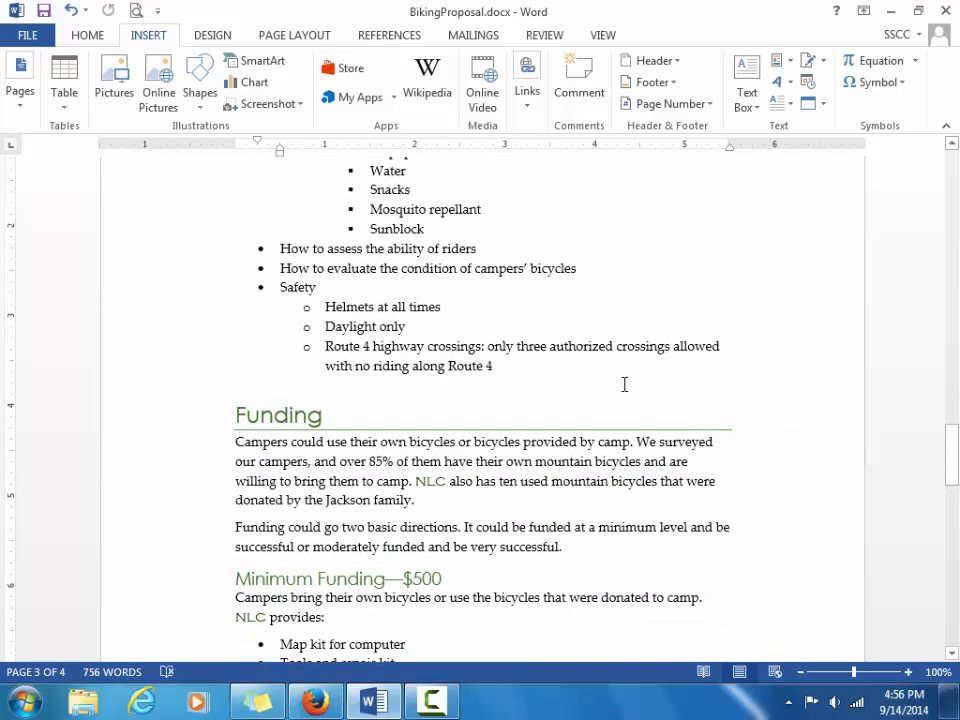
click(460, 307)
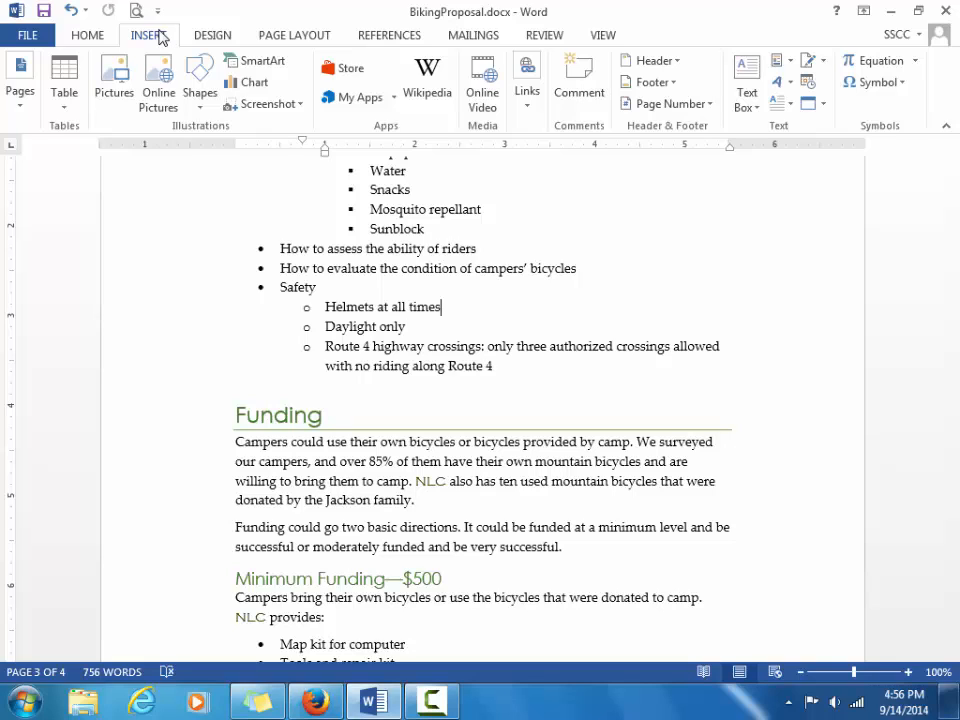
Add a right-aligned page number at the bottom of every page.
click(684, 111)
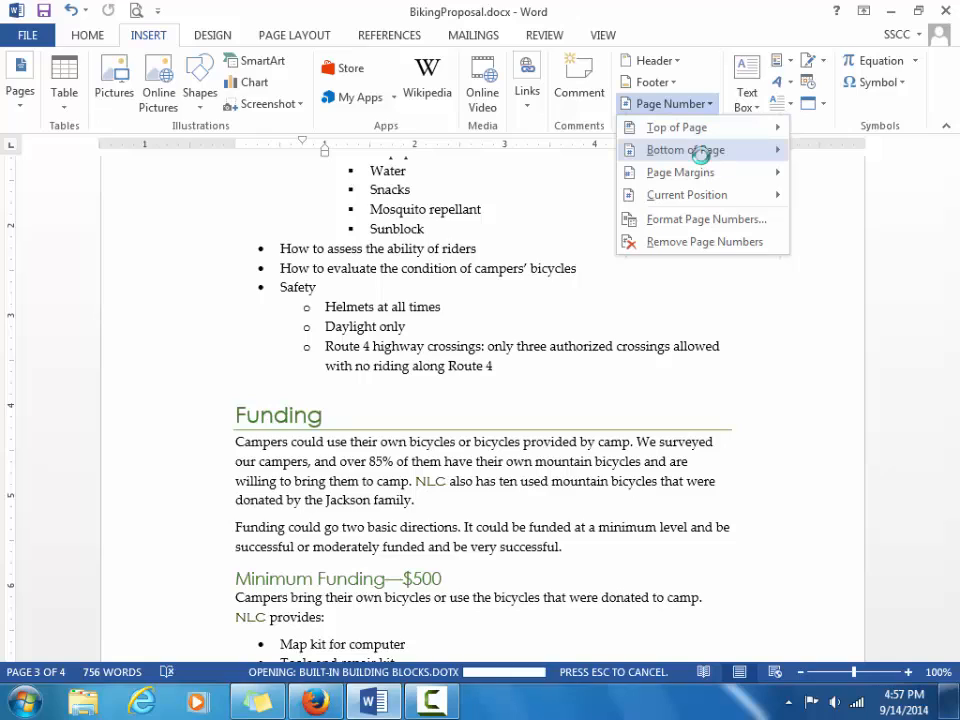
mouse_move(701, 153)
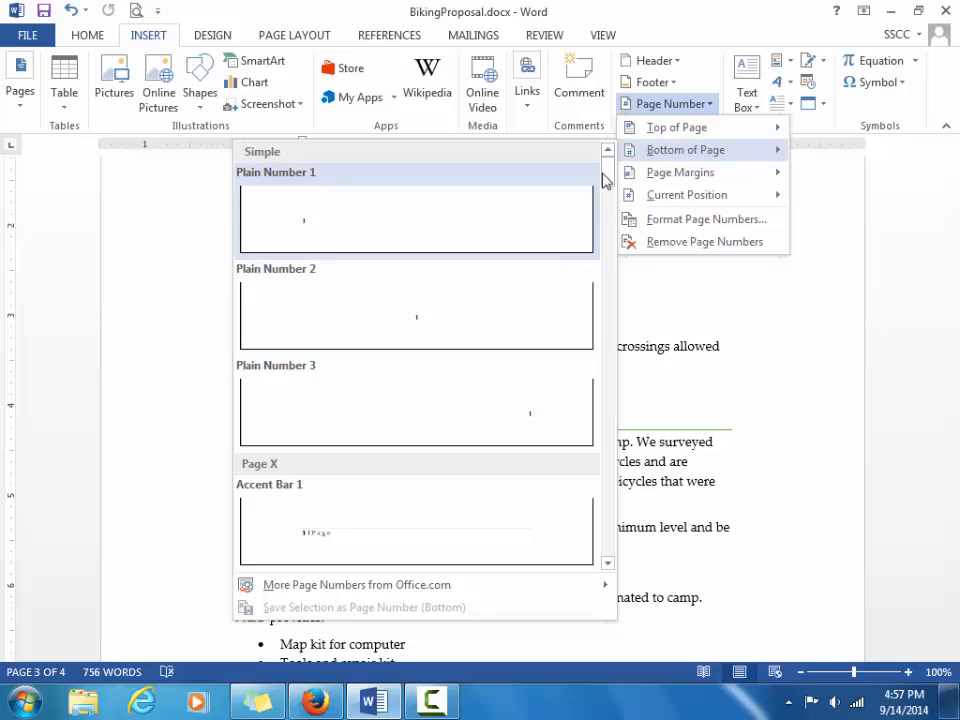
drag(611, 180, 608, 410)
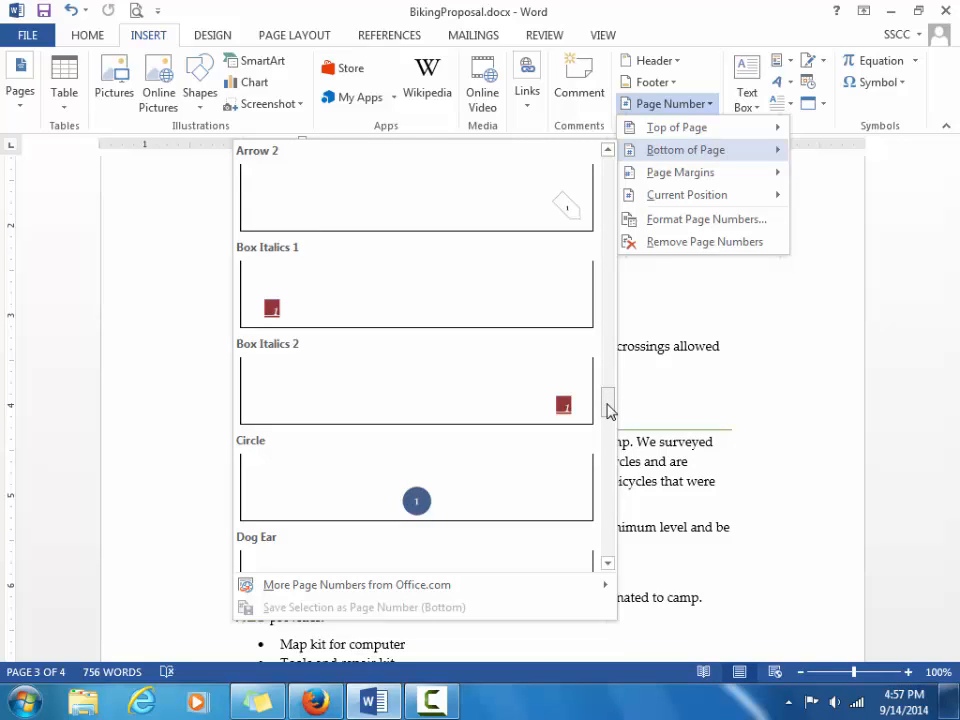
drag(608, 410, 606, 170)
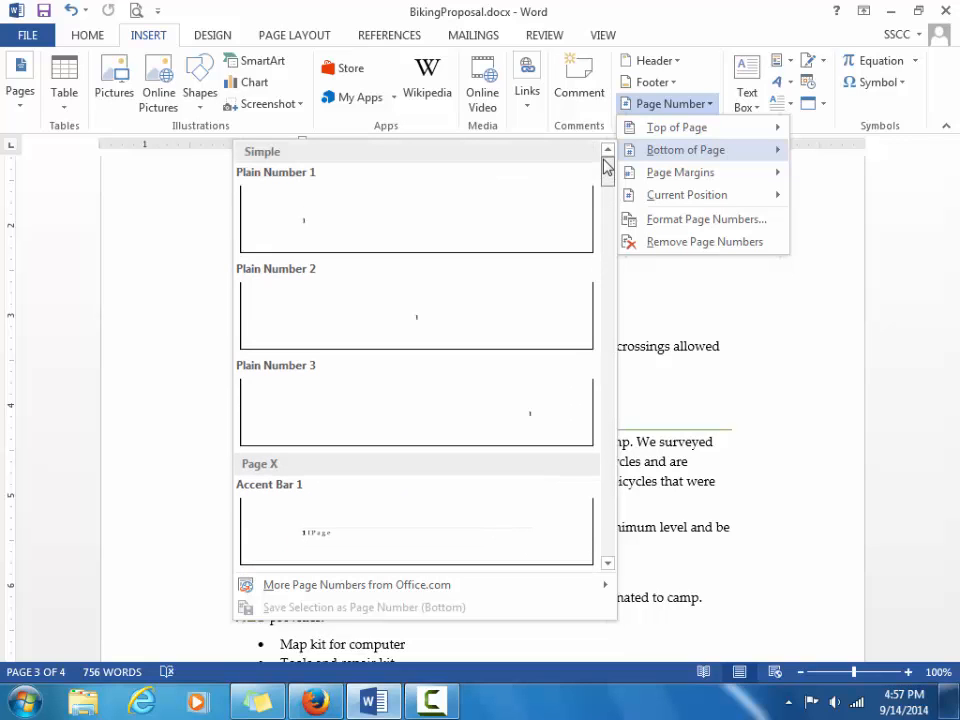
click(470, 386)
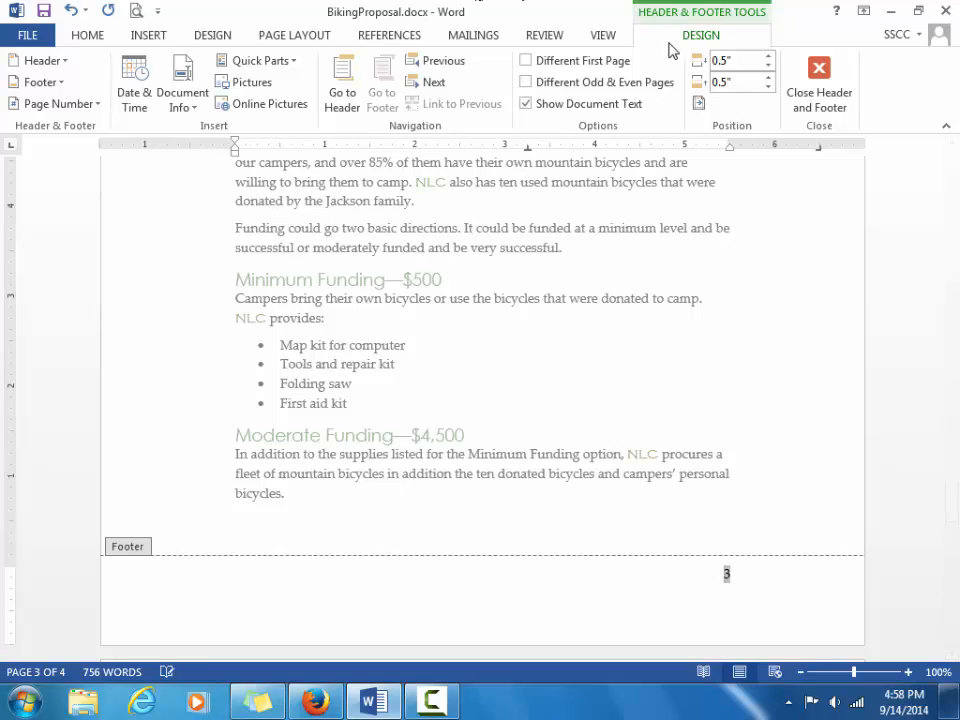
Close the footer and scroll to the end of page 2, showing page number 2.
click(819, 80)
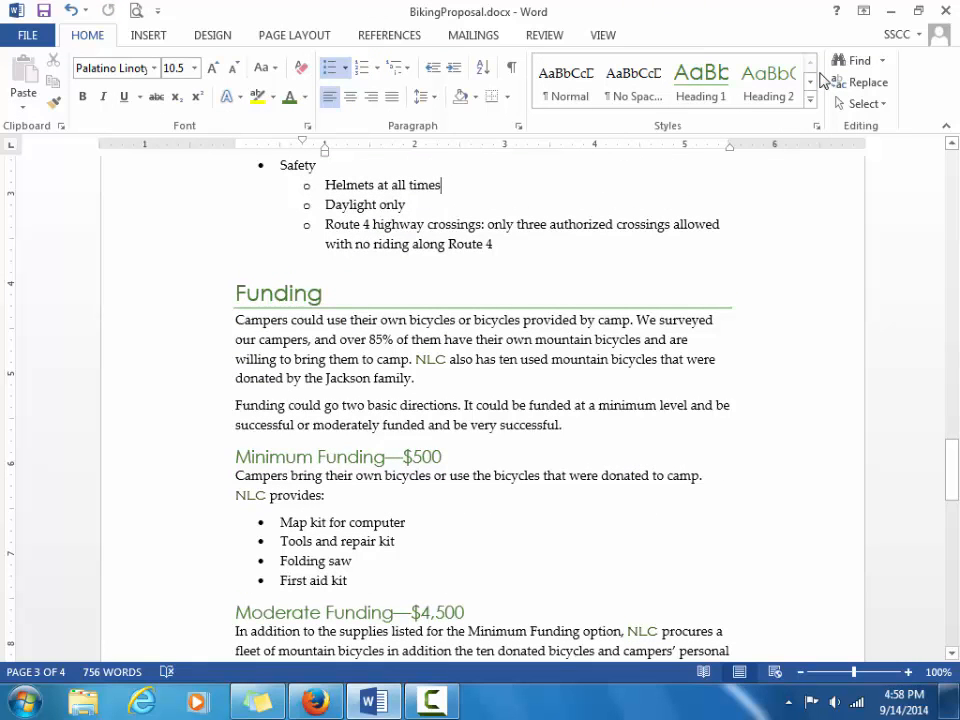
drag(954, 484, 957, 240)
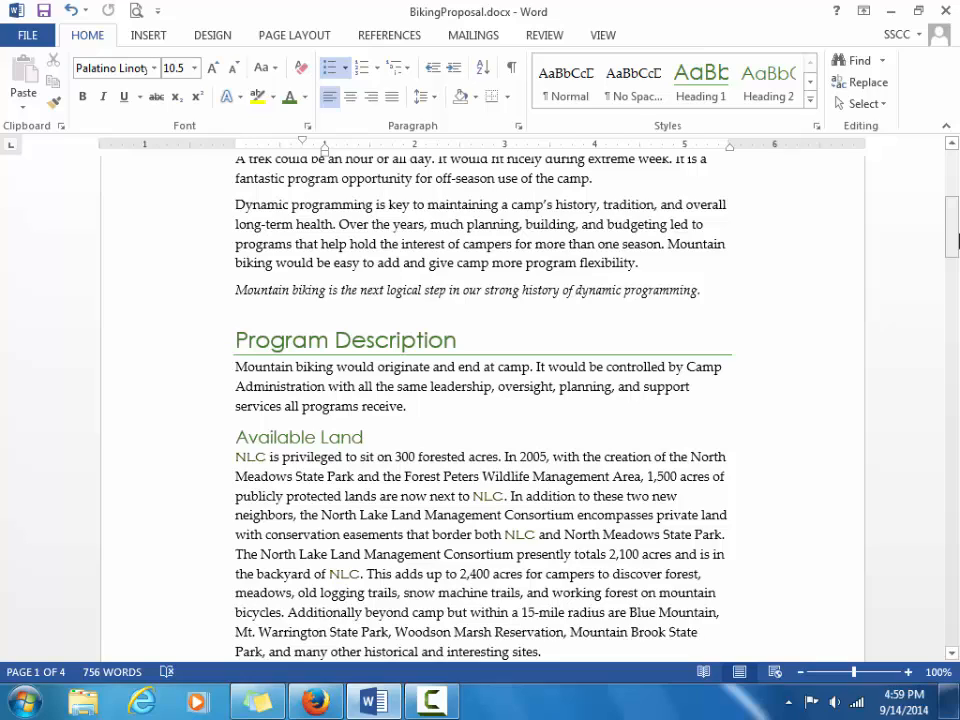
drag(952, 229, 952, 393)
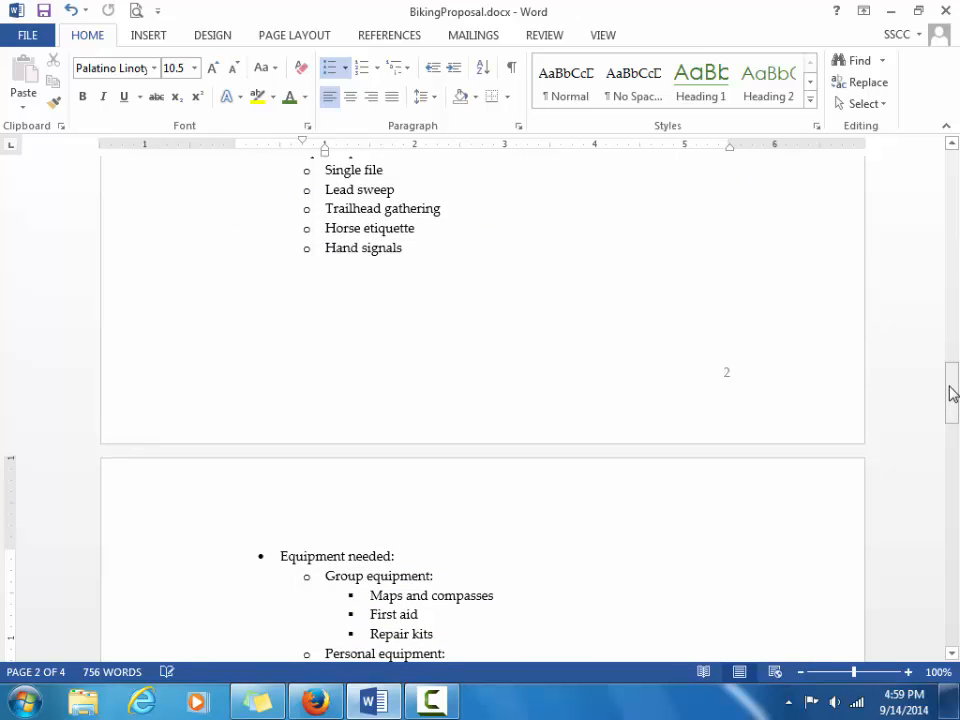
Open page 2's footer, remove stray typing, and restore the right-aligned page number field.
double_click(656, 403)
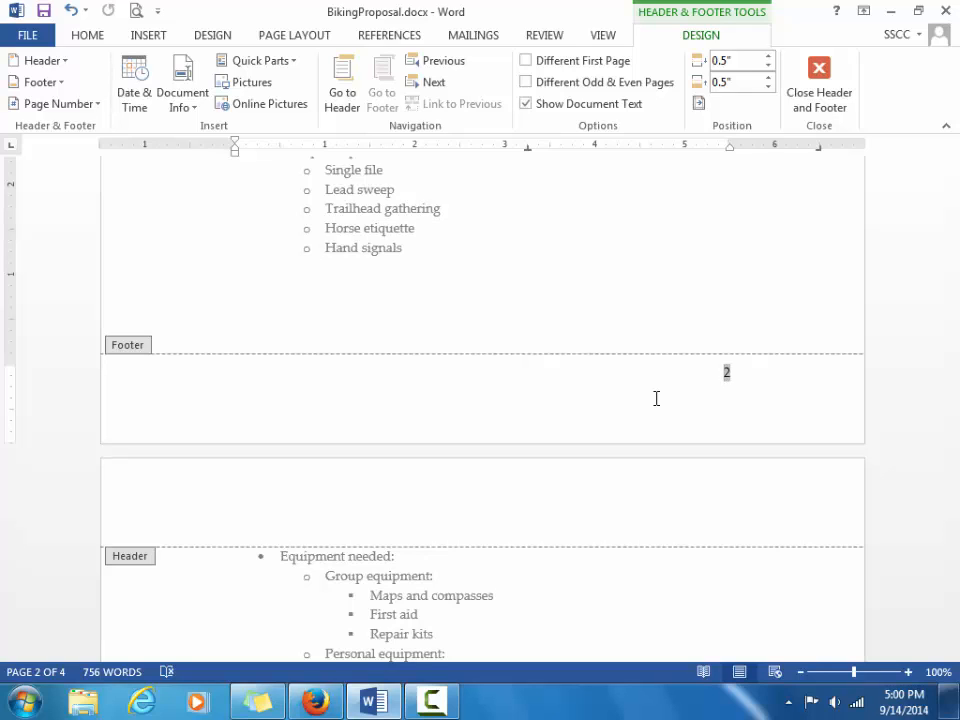
text(eRe)
key(BackSpace)
key(BackSpace)
key(BackSpace)
key(ctrl+e)
key(alt+shift+p)
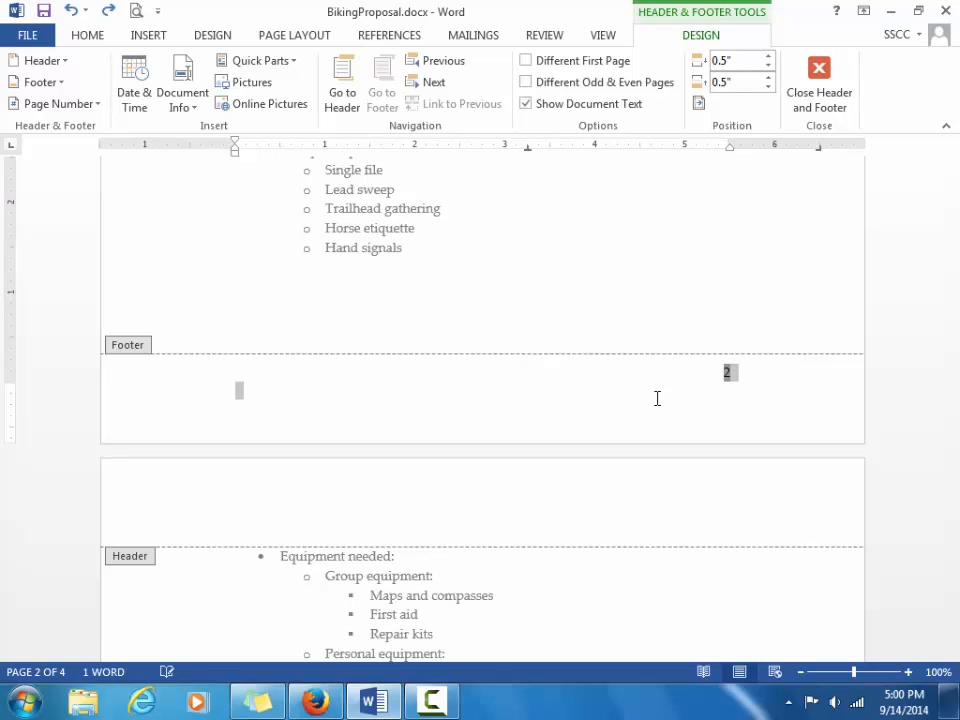
click(726, 374)
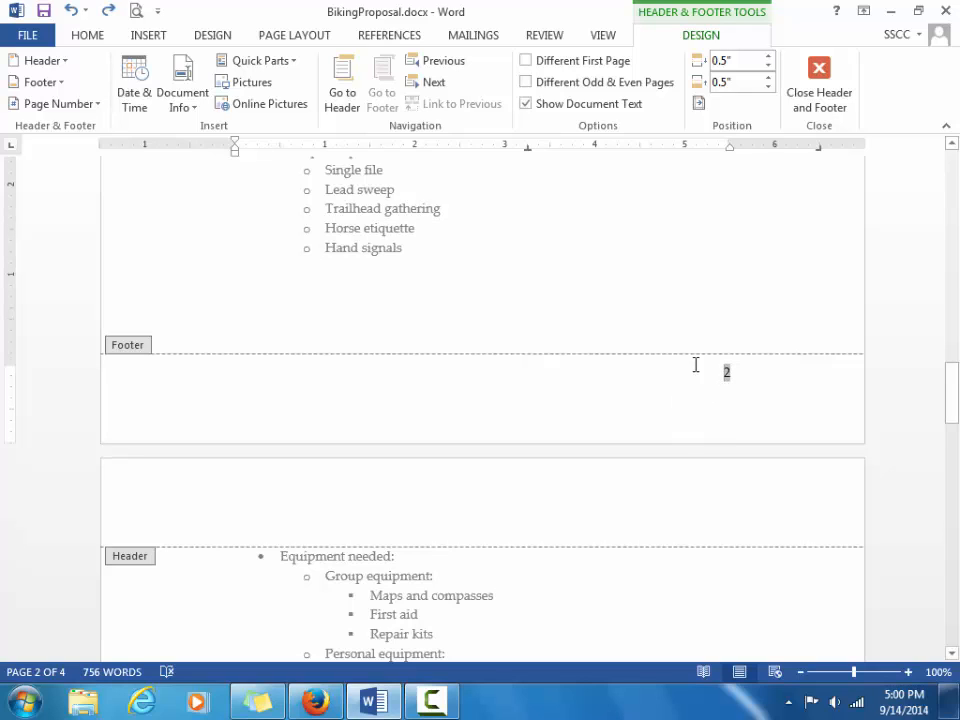
double_click(694, 306)
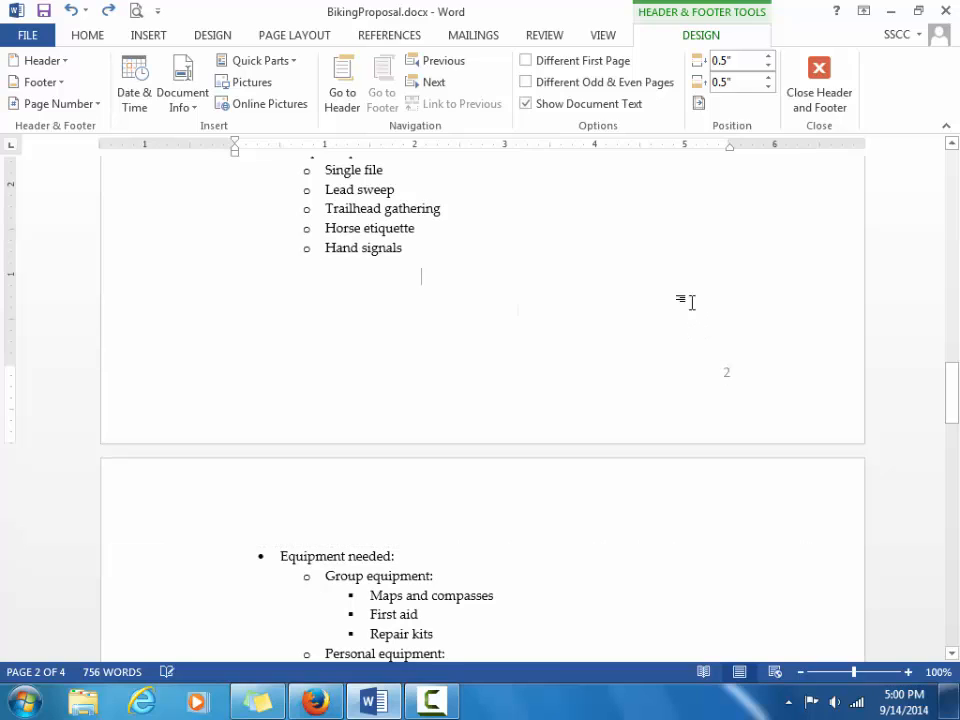
double_click(675, 414)
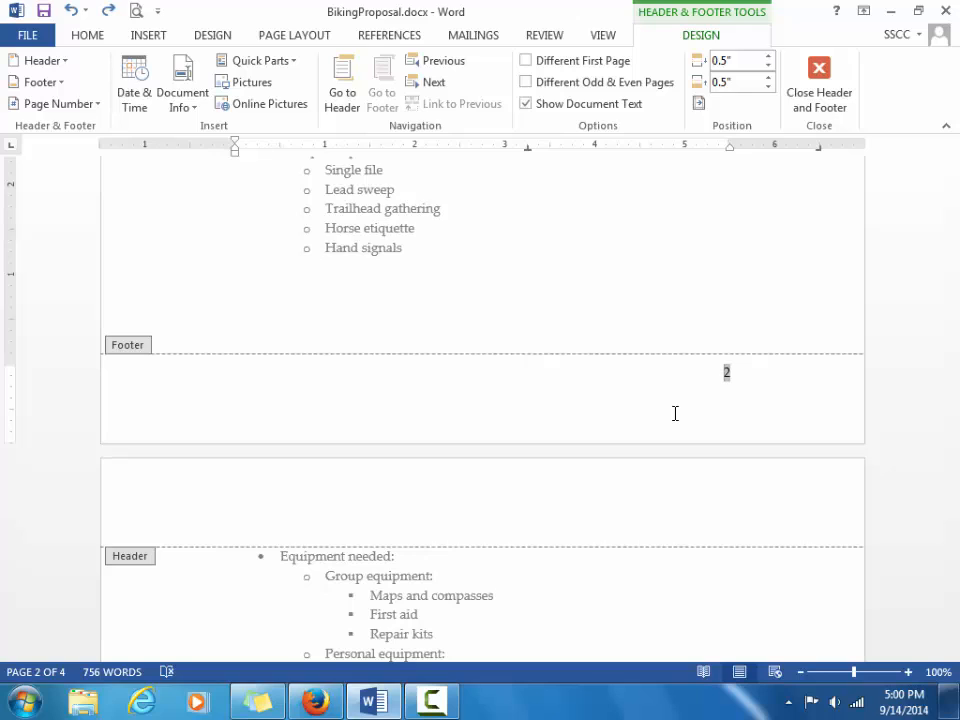
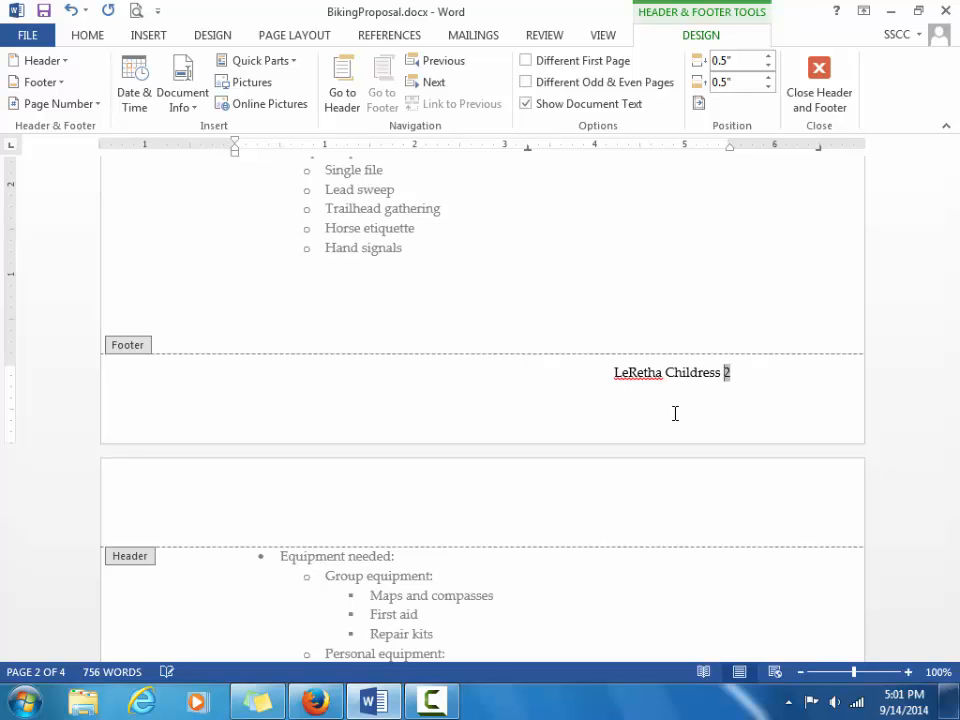
Type the author's full name and a space before the footer page number.
click(87, 37)
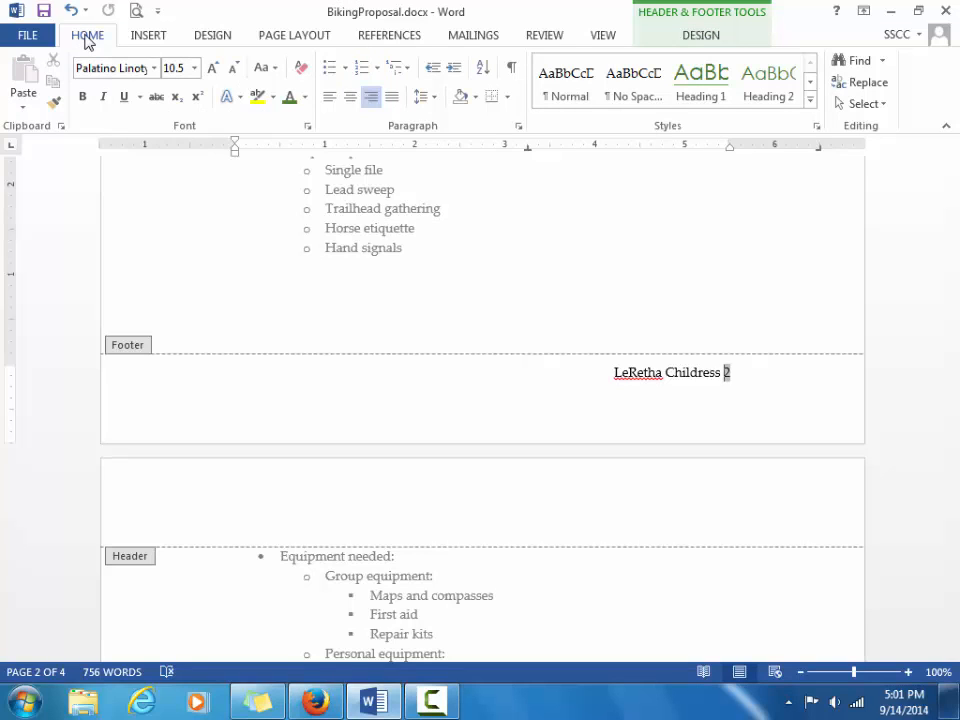
Left-align the footer so the author's name sits at the left and page number 2 at the right edge.
click(330, 98)
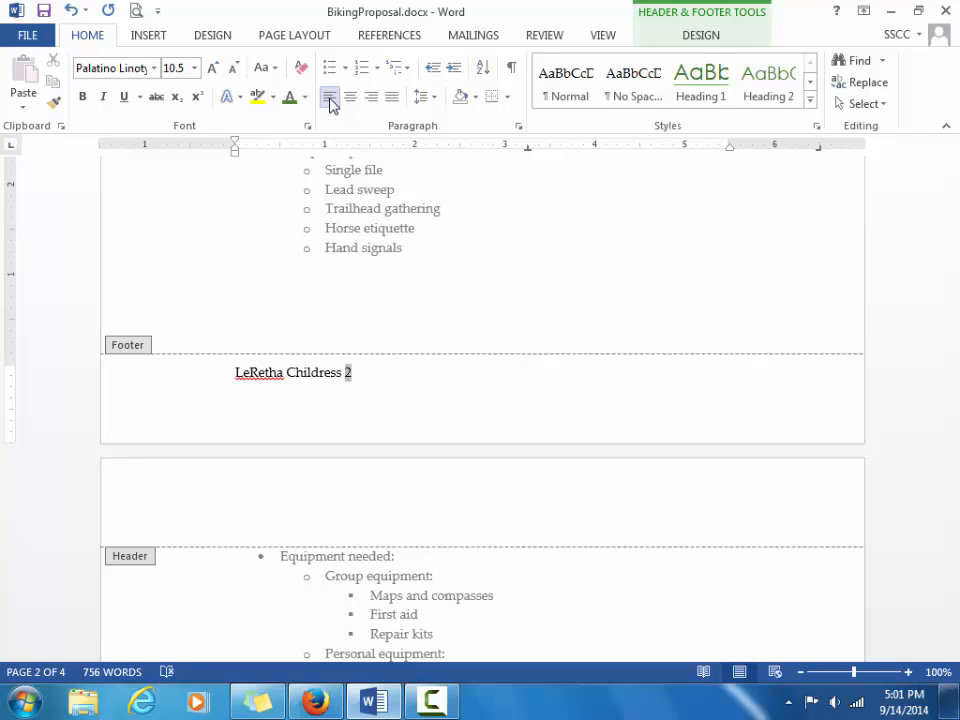
key(Tab)
key(Tab)
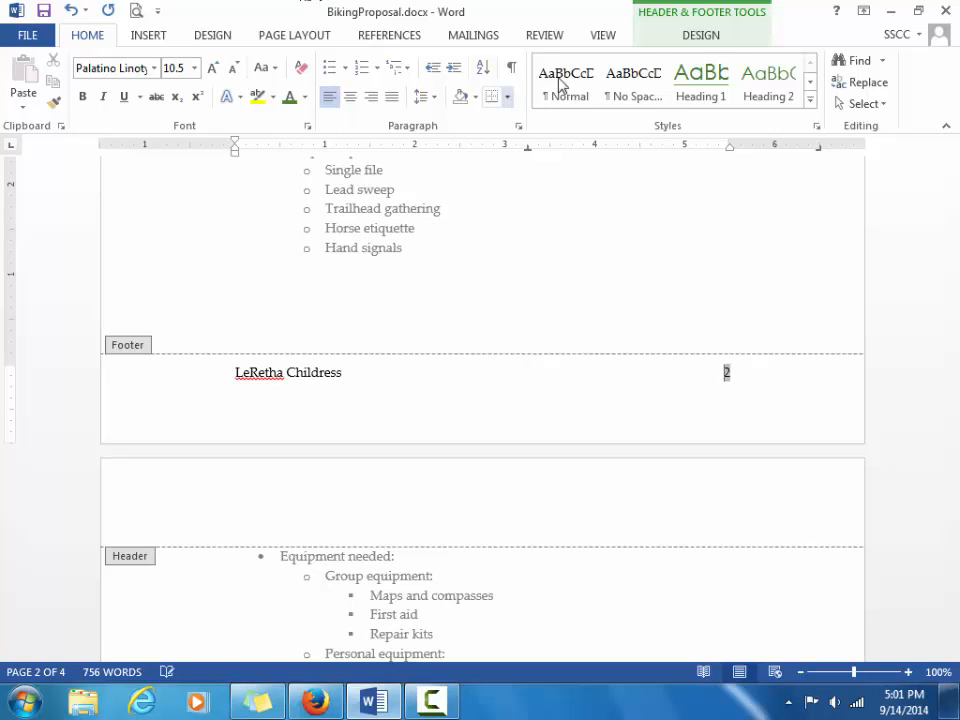
click(696, 38)
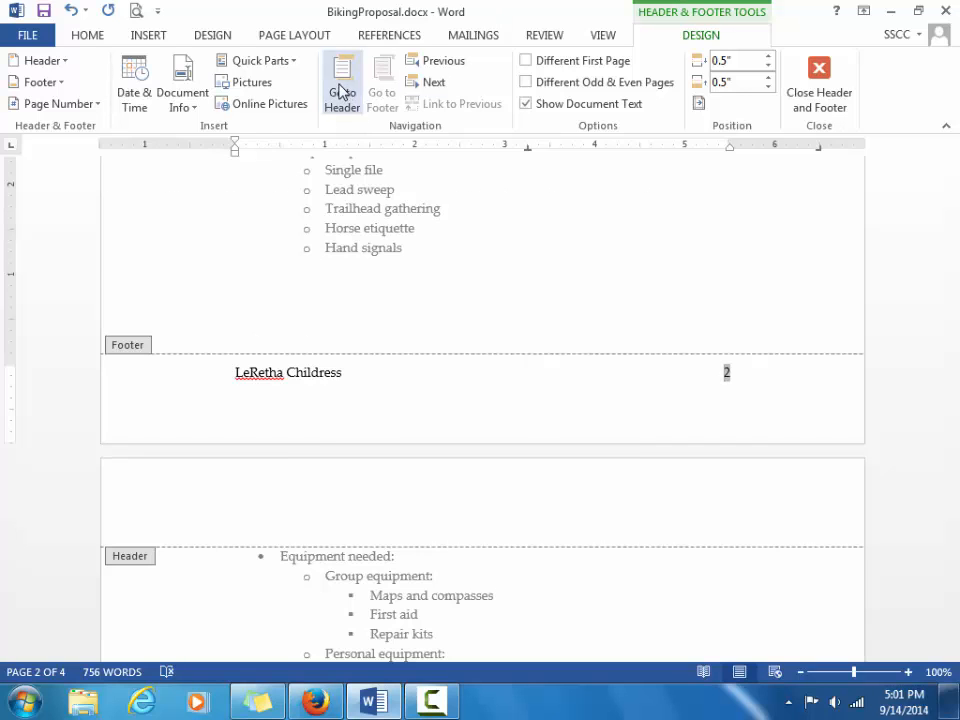
Move to the page header and insert the built-in Grid header design.
click(340, 90)
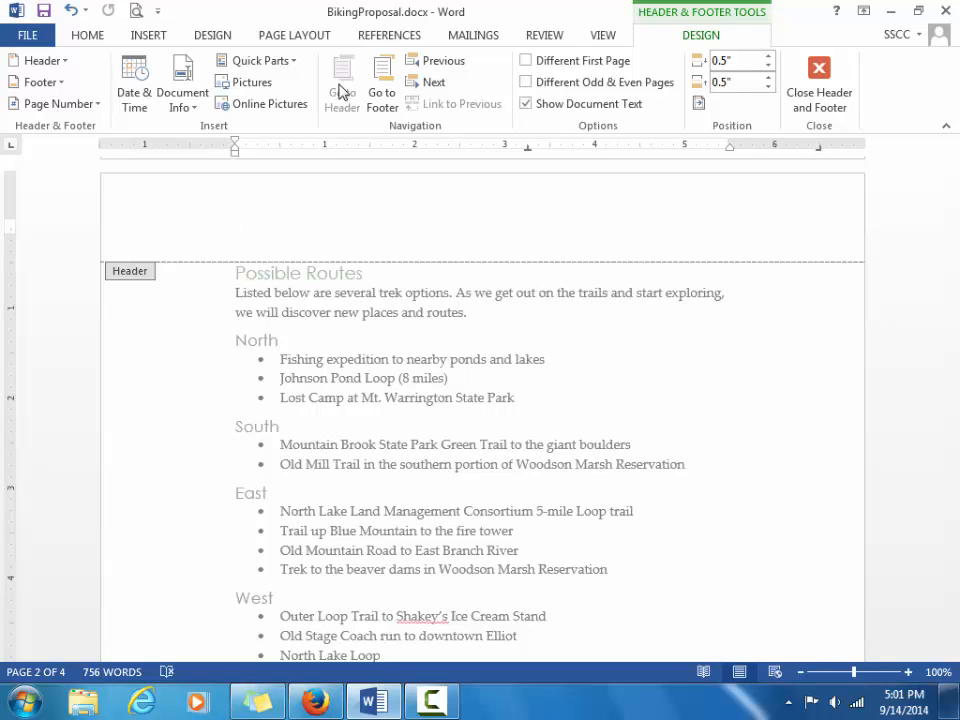
click(45, 64)
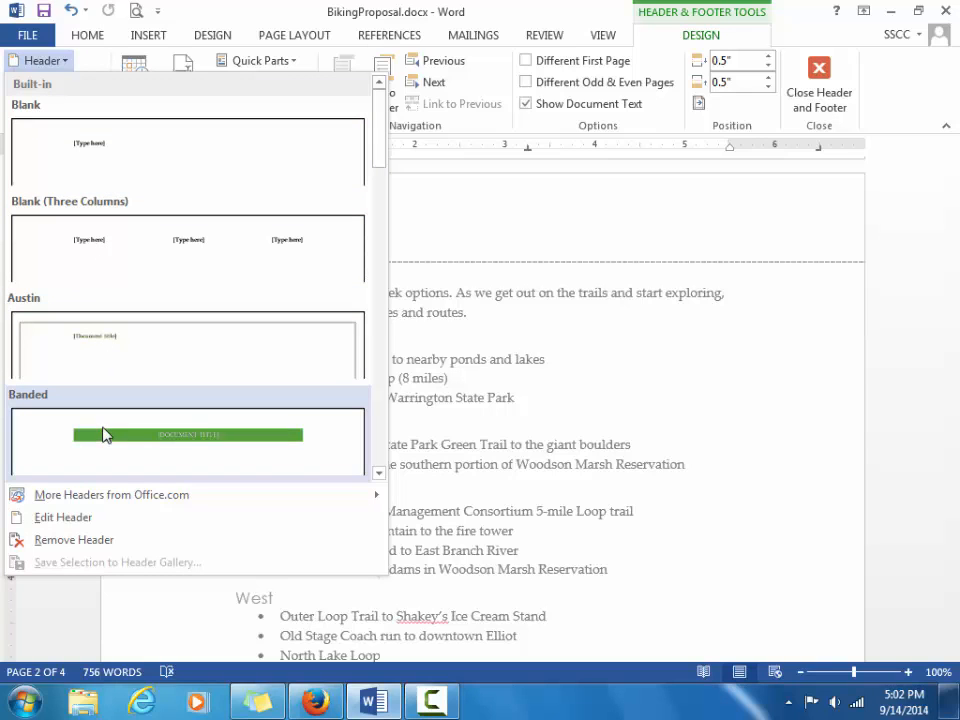
click(378, 474)
click(378, 474)
click(378, 474)
click(378, 474)
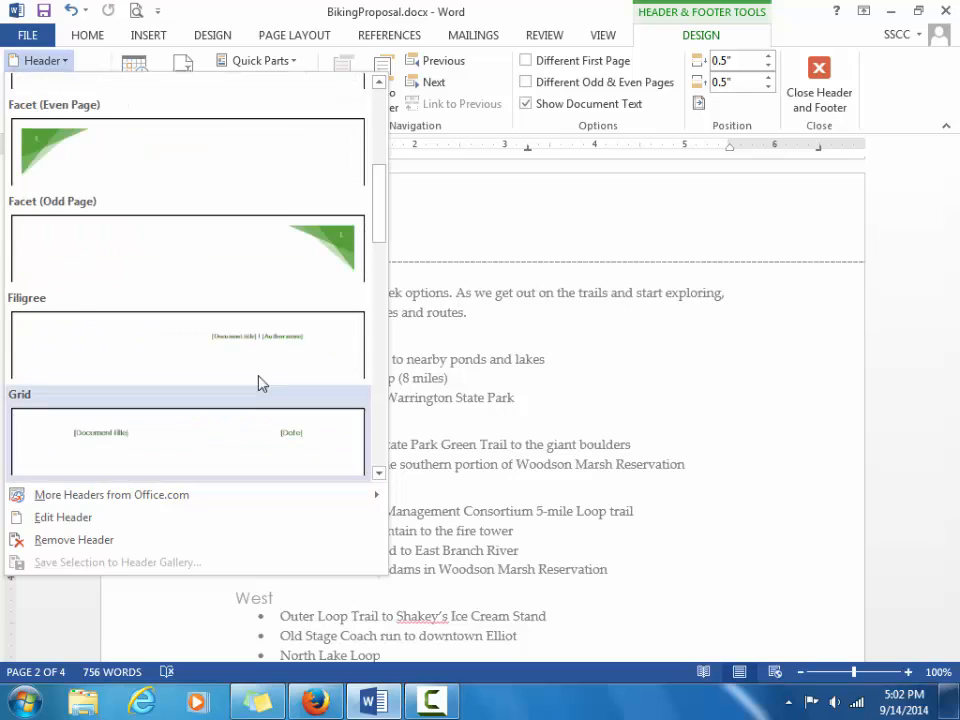
click(277, 425)
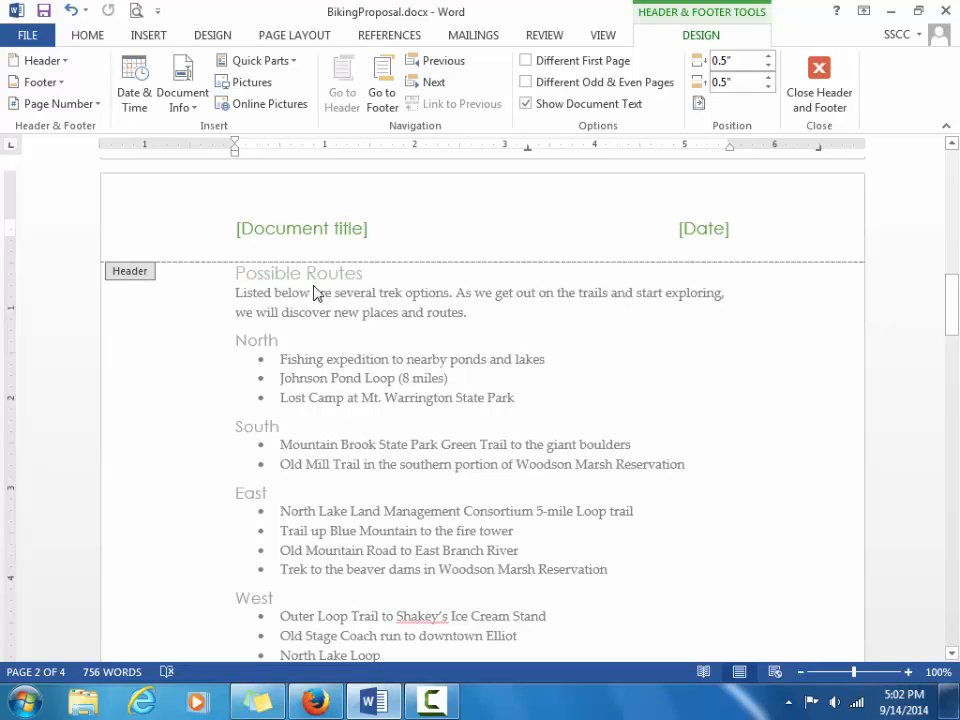
Replace the [Document title] placeholder with 'Proposal for Mountain Biking at NLC'.
click(303, 234)
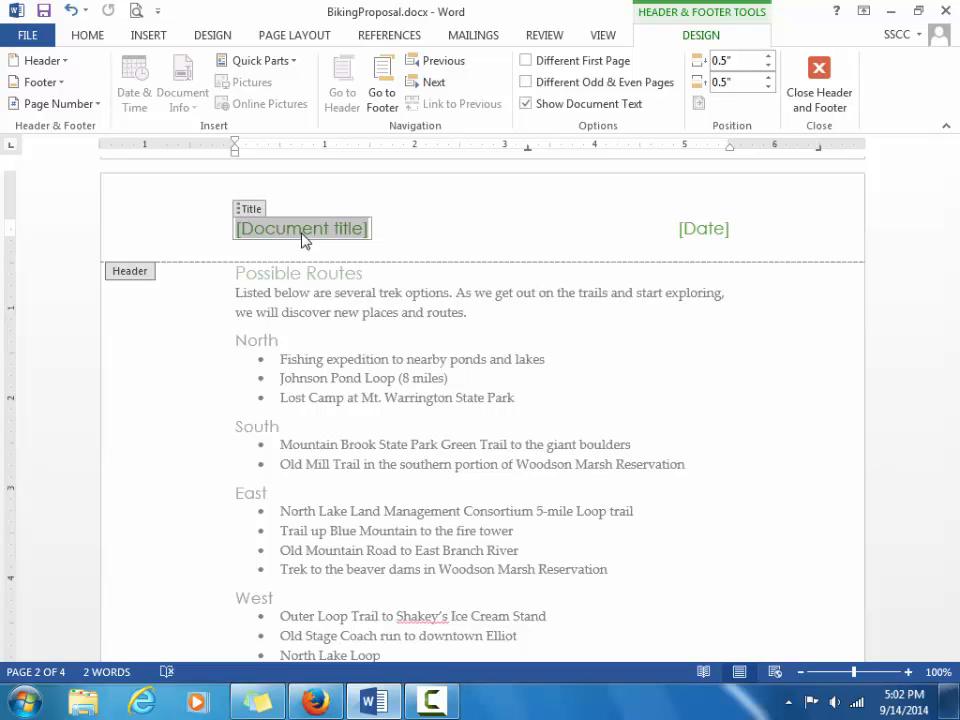
text(Pr)
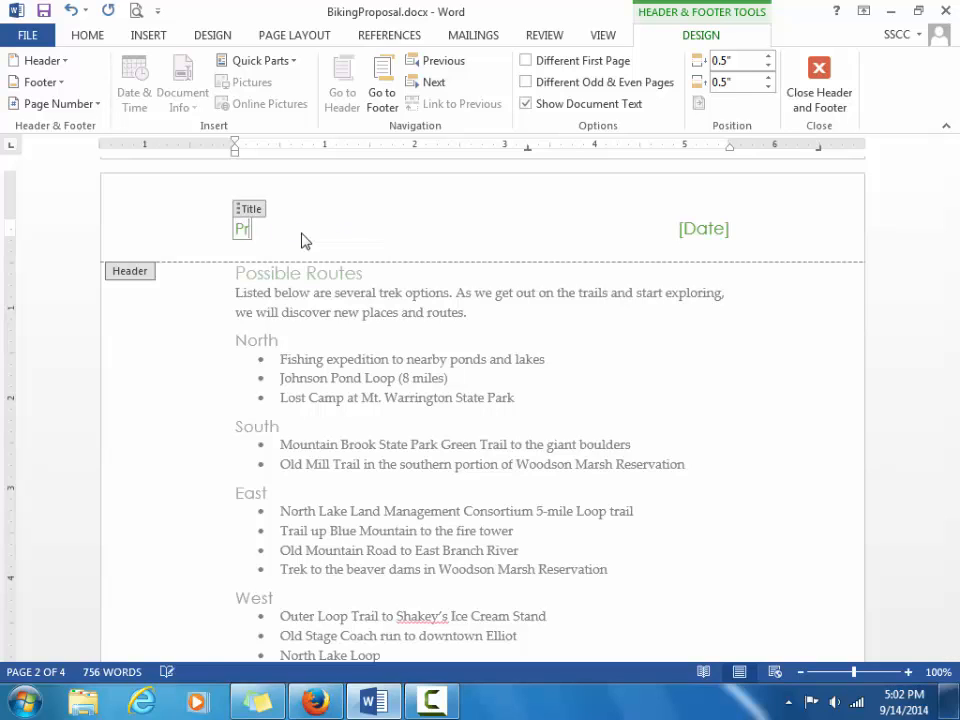
text(oposal for Mounta)
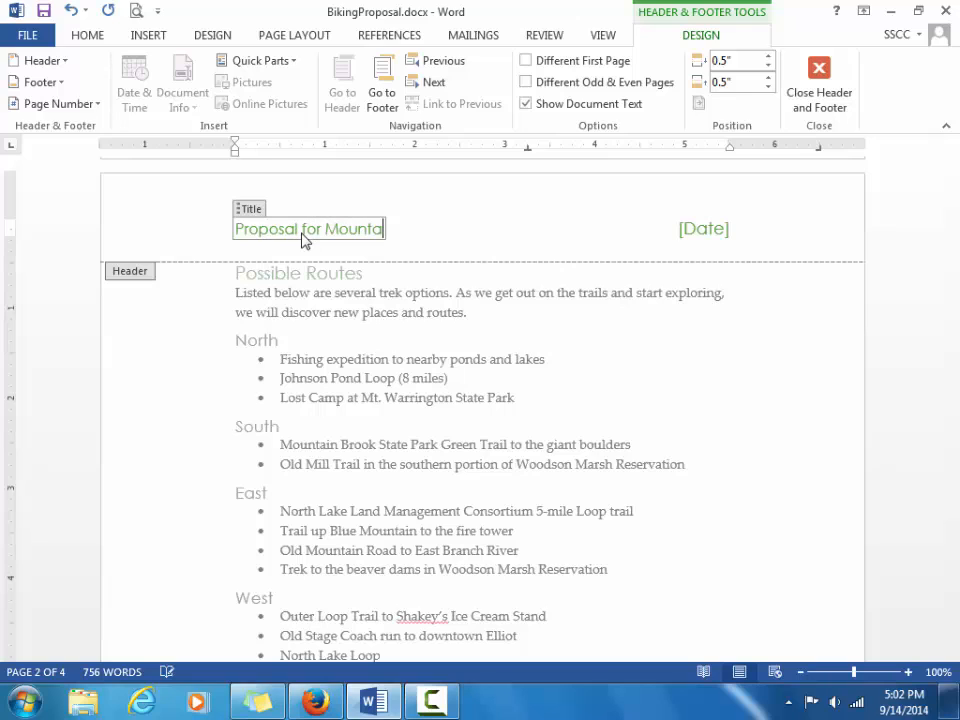
text(in Biking at NLC)
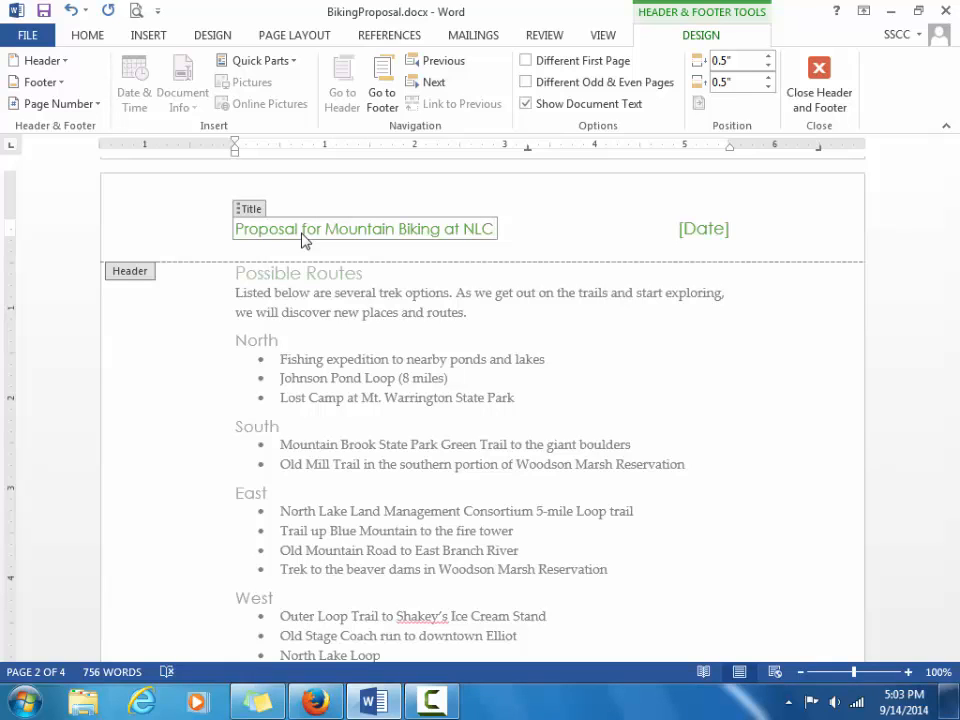
click(707, 229)
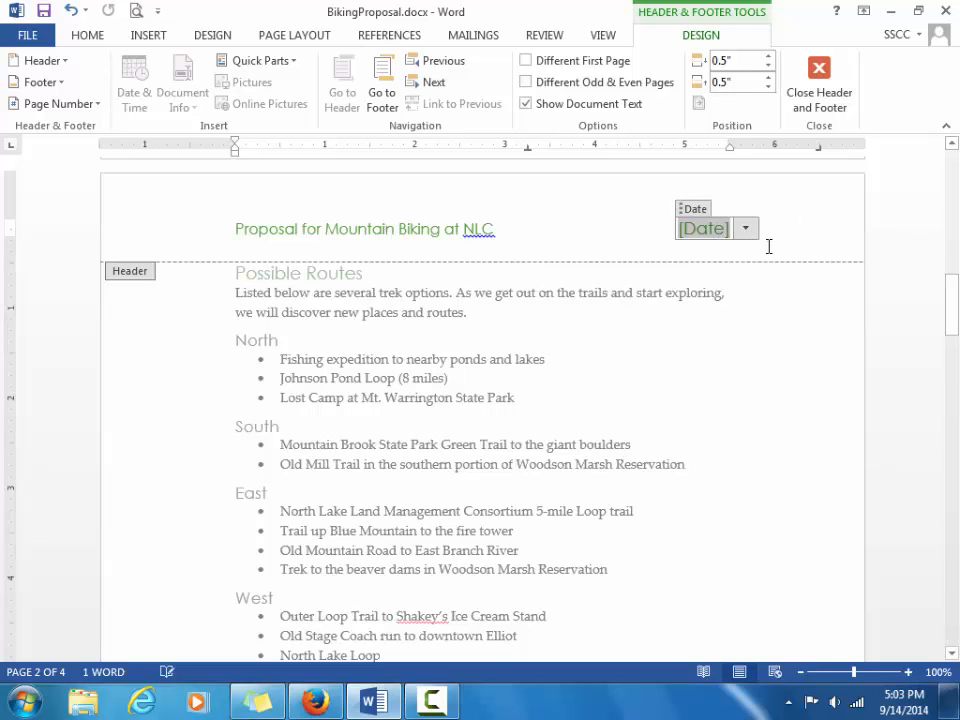
Fill the header's Date control with today's date, then delete the whole Date control.
click(748, 231)
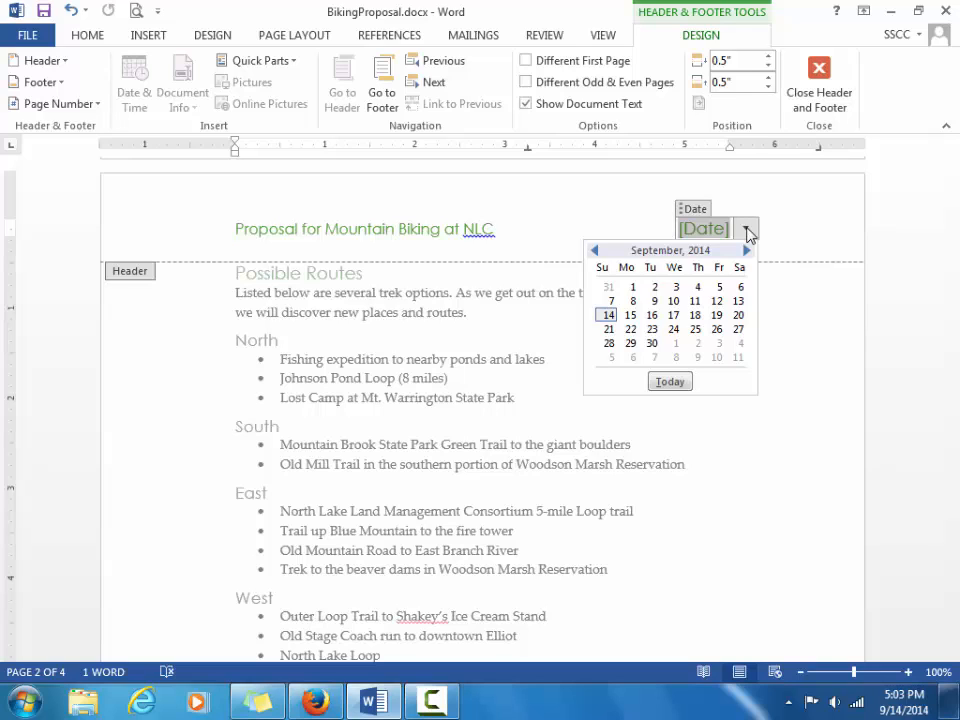
click(677, 387)
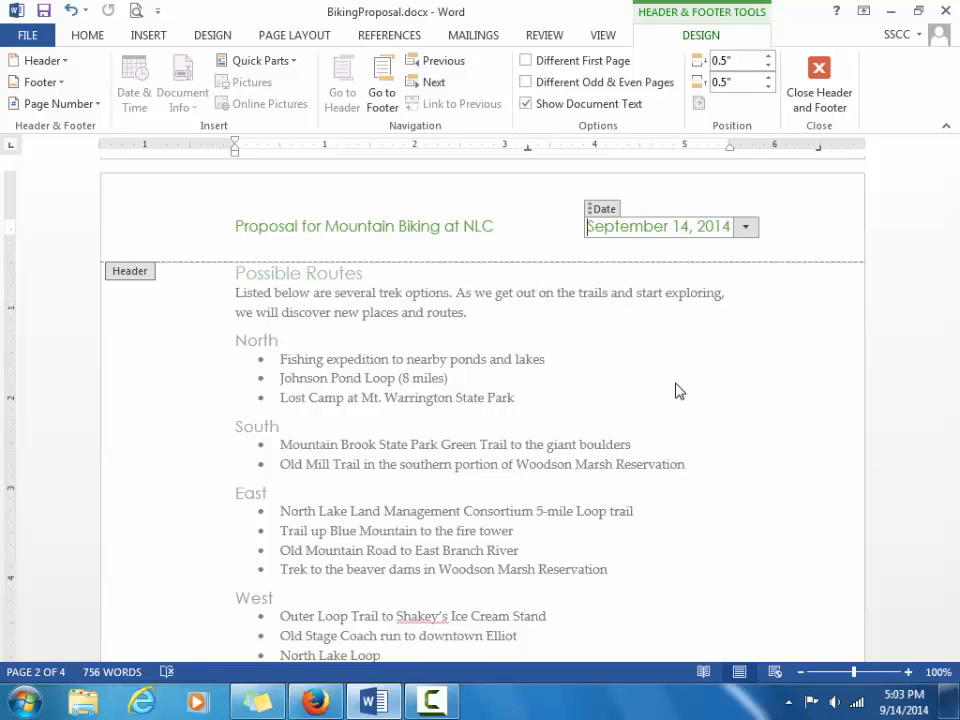
click(604, 211)
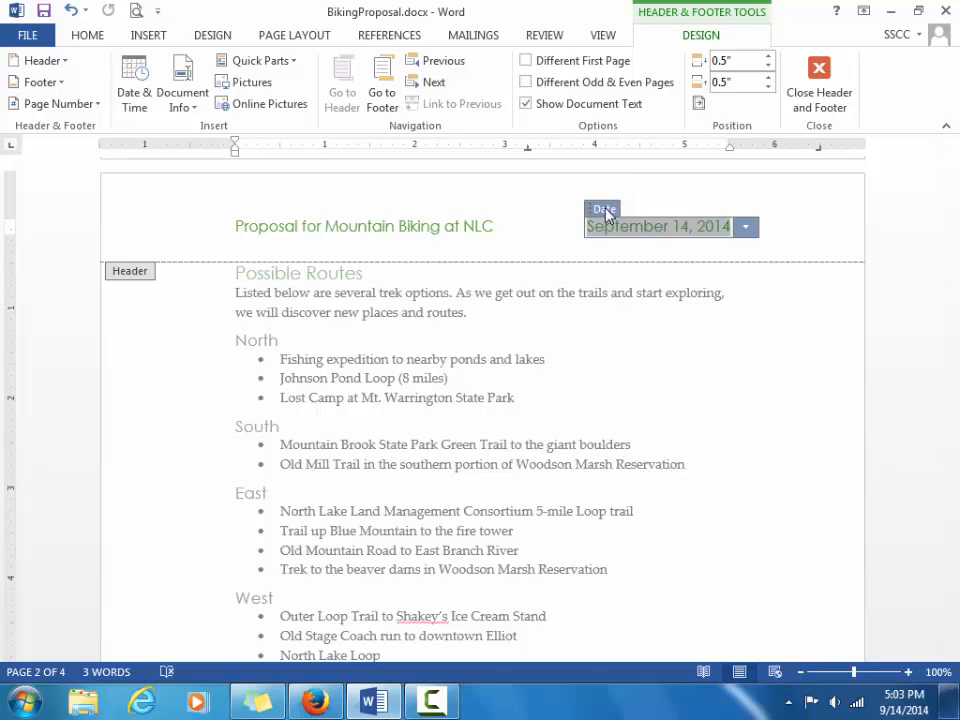
key(Delete)
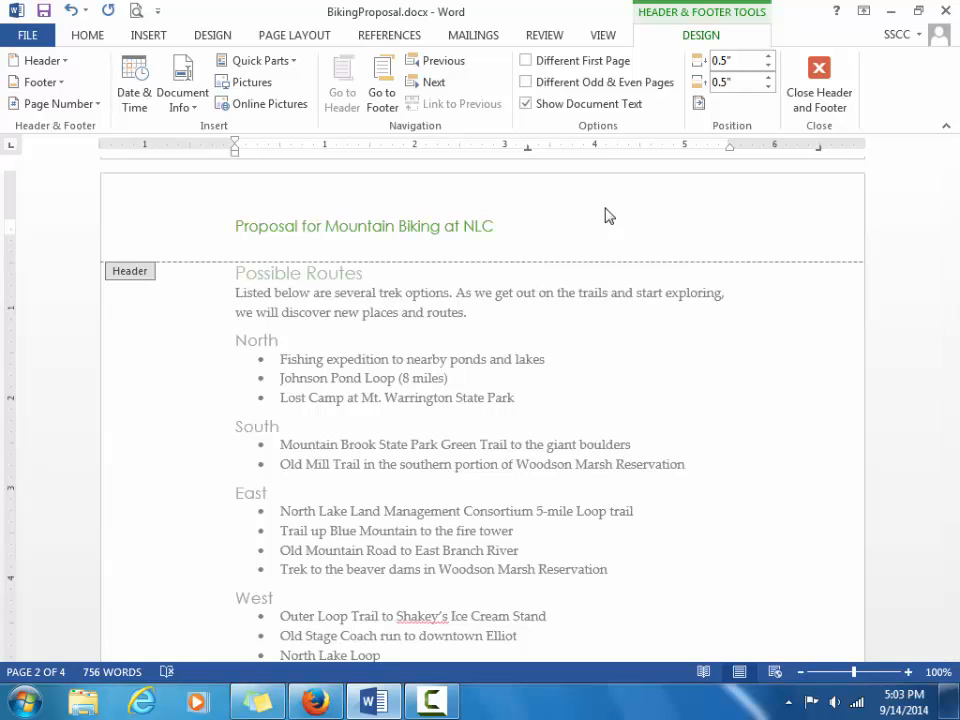
Close the header, return to the top of page 1, and bring up INSERT > Header.
double_click(717, 360)
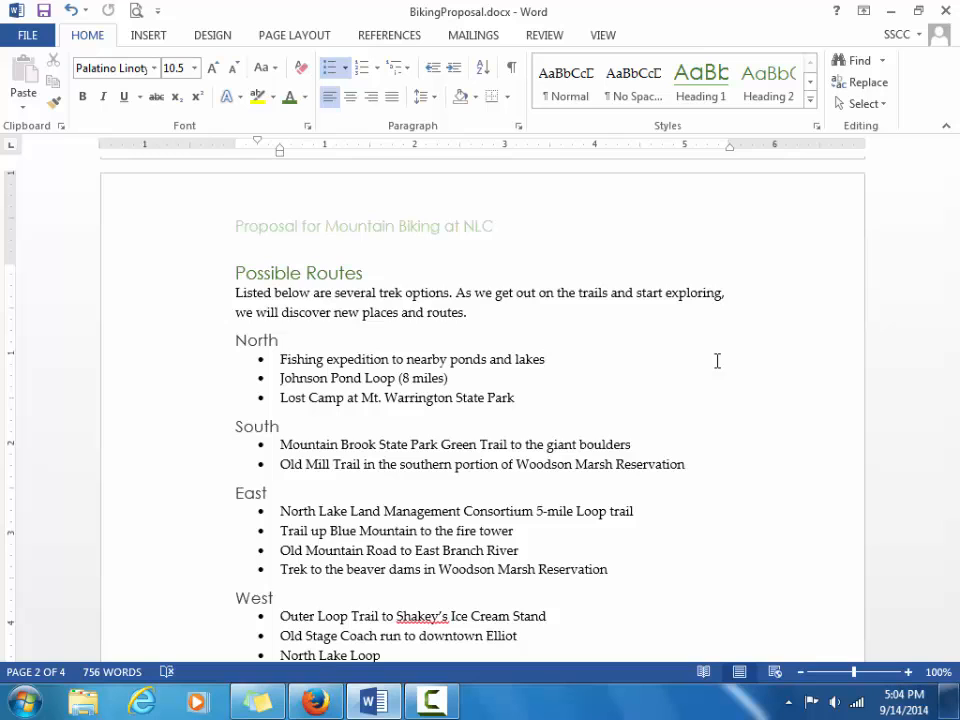
key(ctrl+Home)
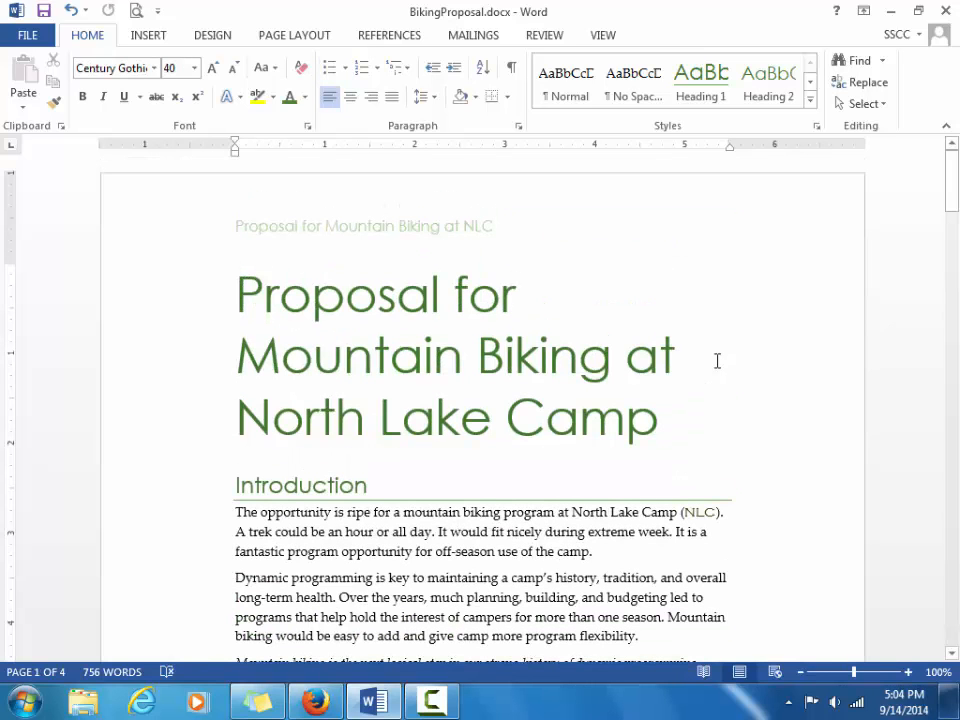
click(148, 36)
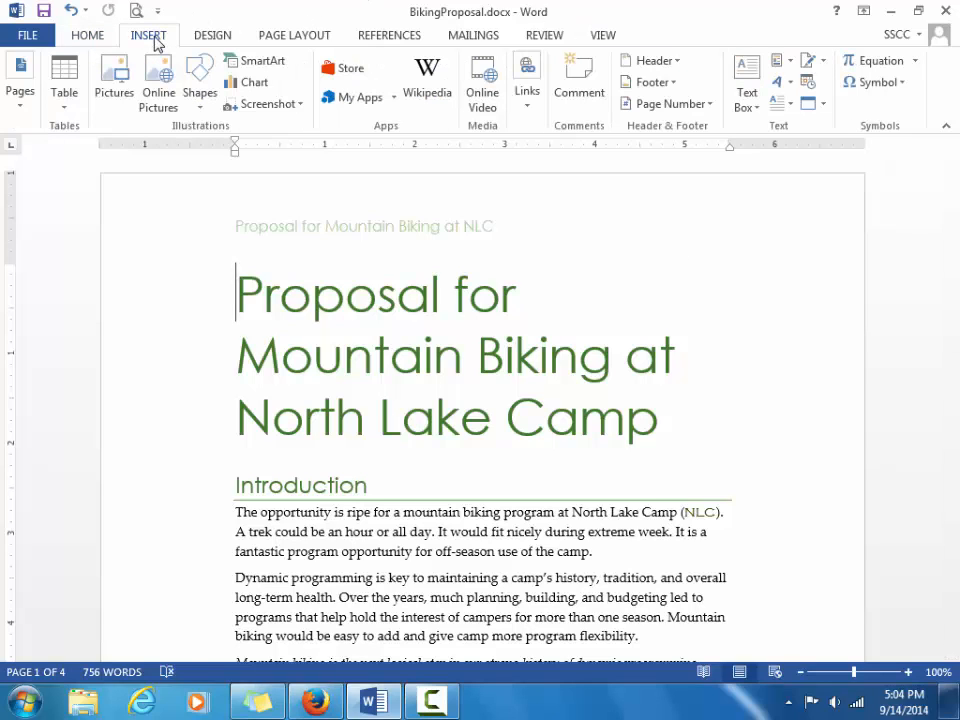
click(650, 61)
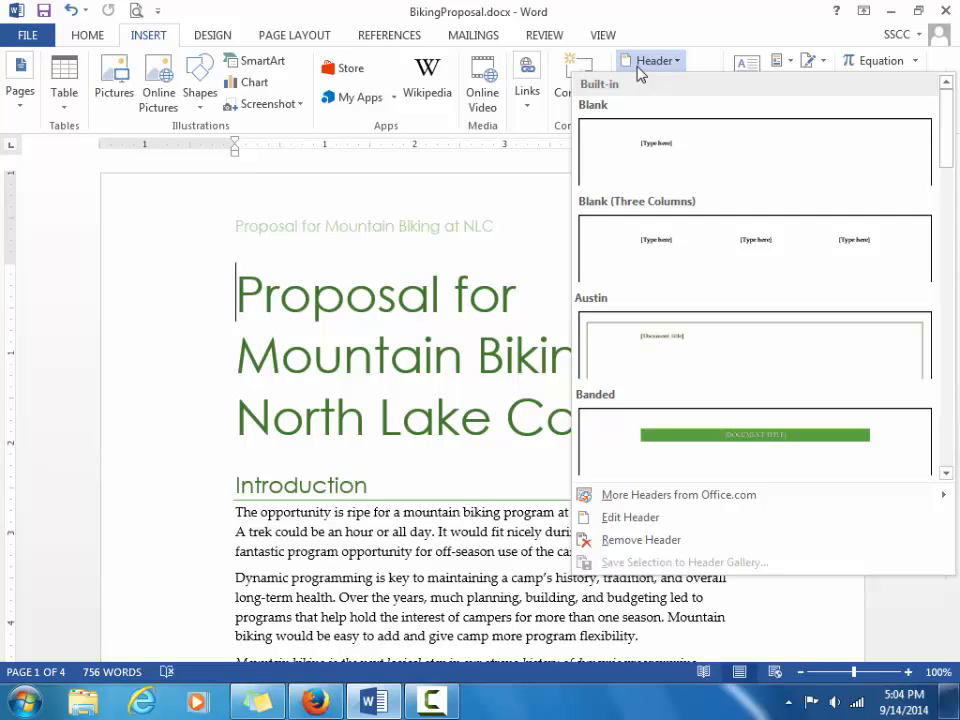
Enable Different First Page so page 1 has no title header, check later pages, and close headers.
click(689, 517)
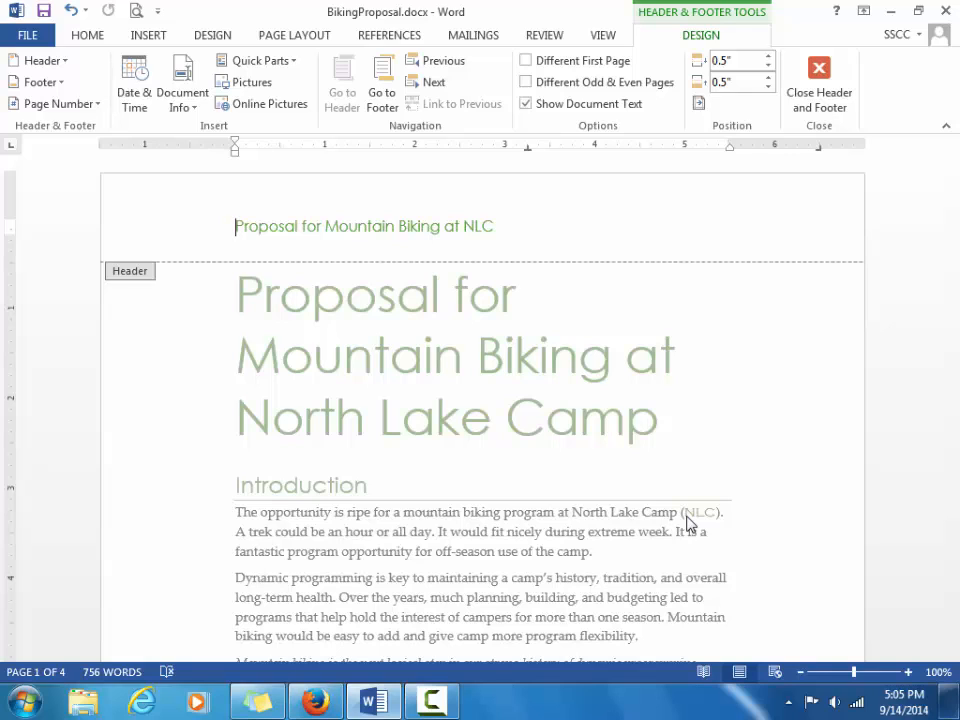
click(527, 61)
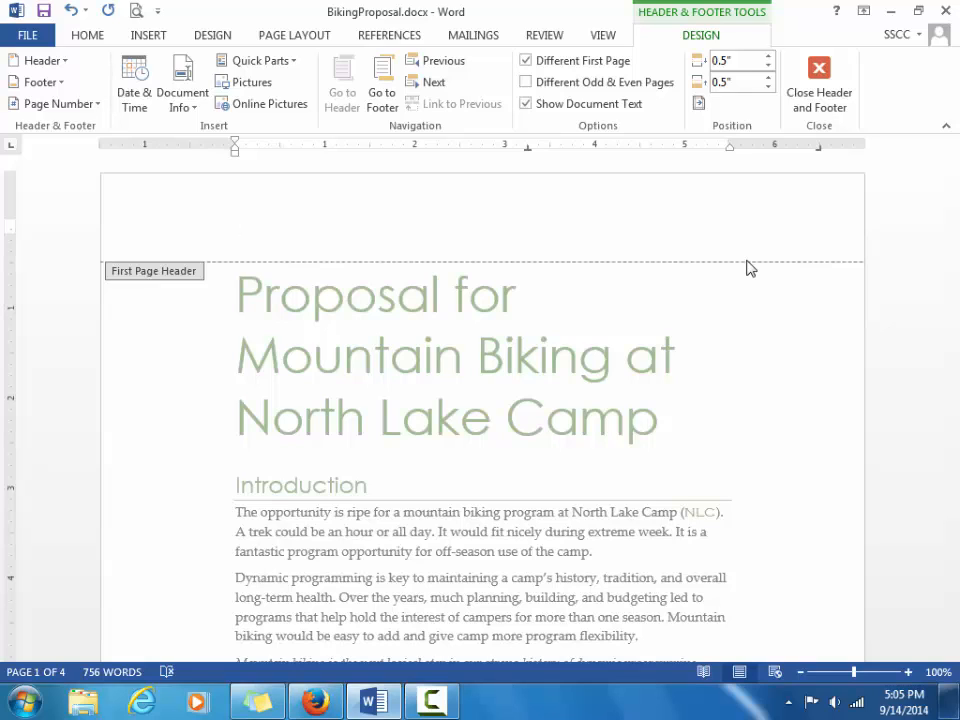
drag(949, 212, 954, 330)
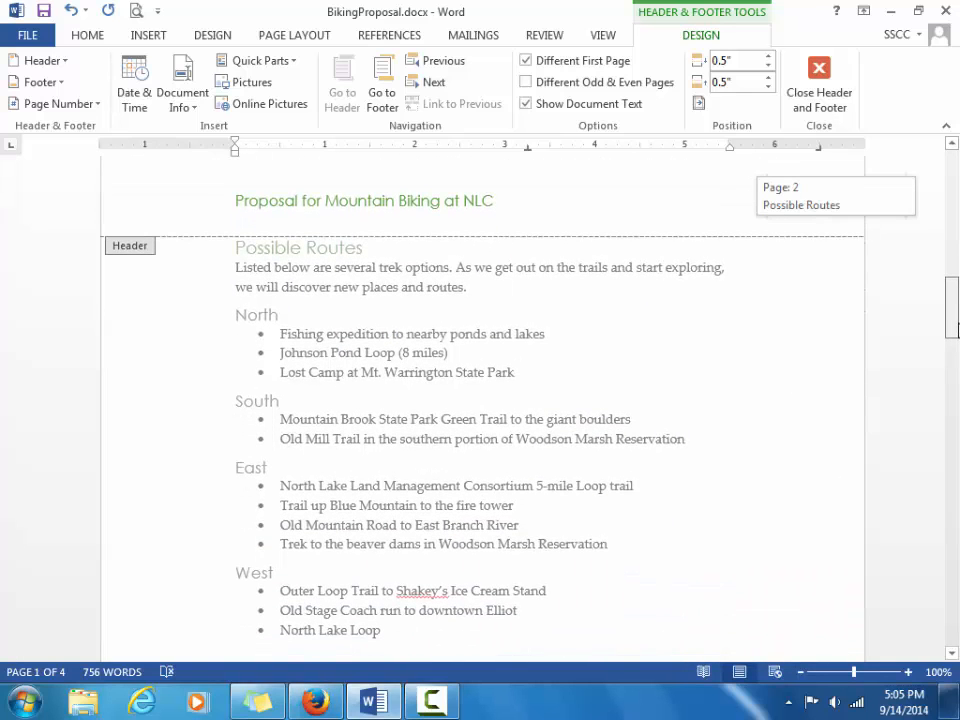
drag(957, 330, 957, 639)
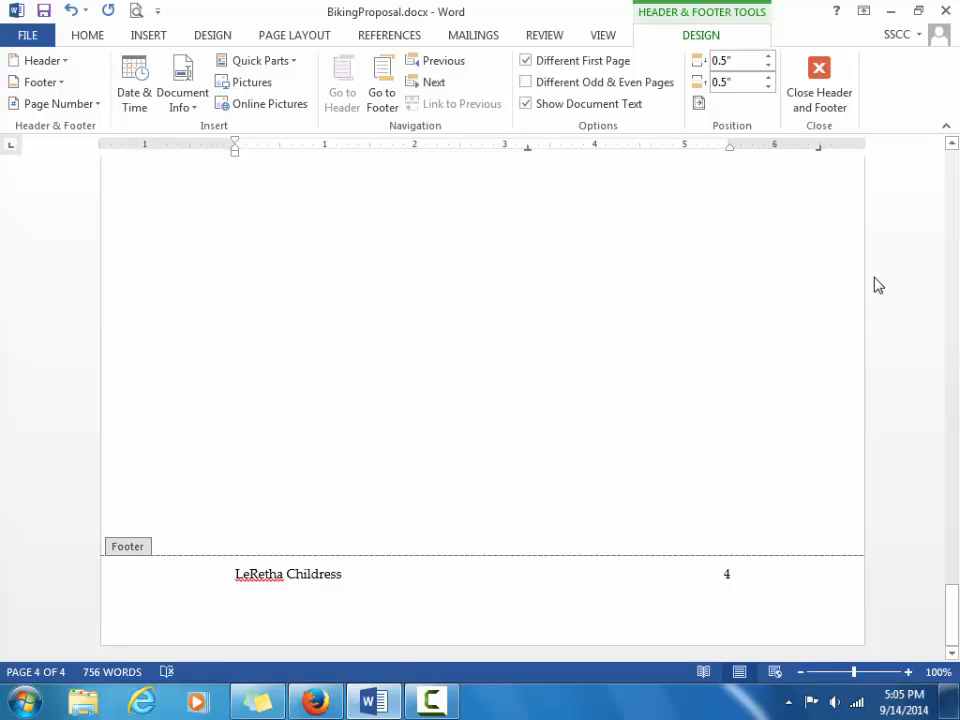
click(820, 80)
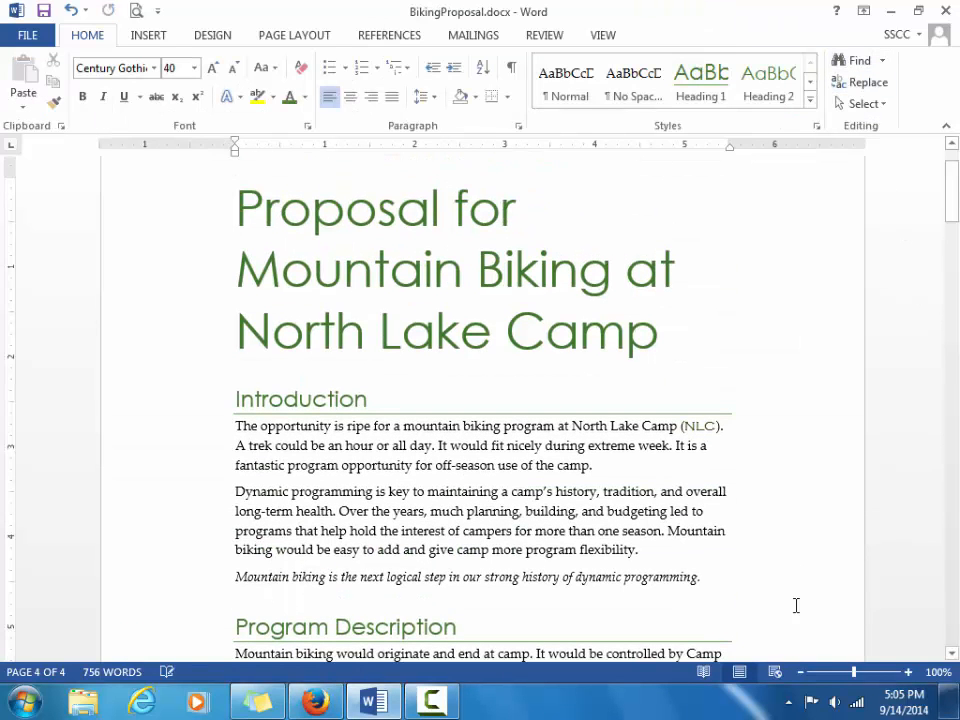
Zoom out to preview three pages at once, zoom back to 100%, and save BikingProposal.docx.
click(801, 672)
click(801, 672)
click(802, 673)
click(802, 673)
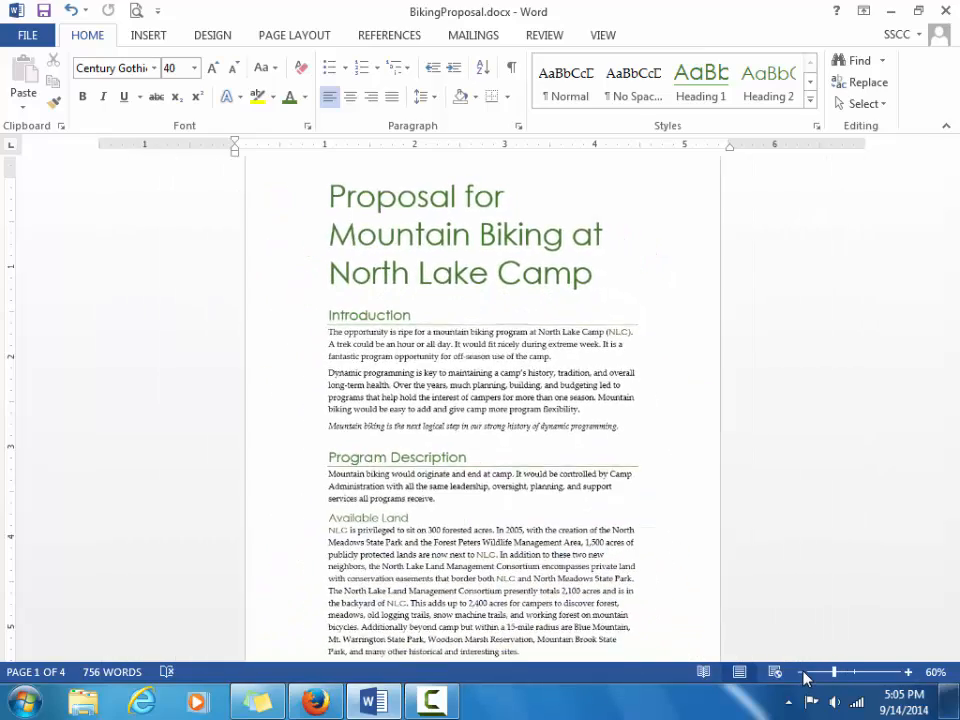
click(802, 673)
click(802, 673)
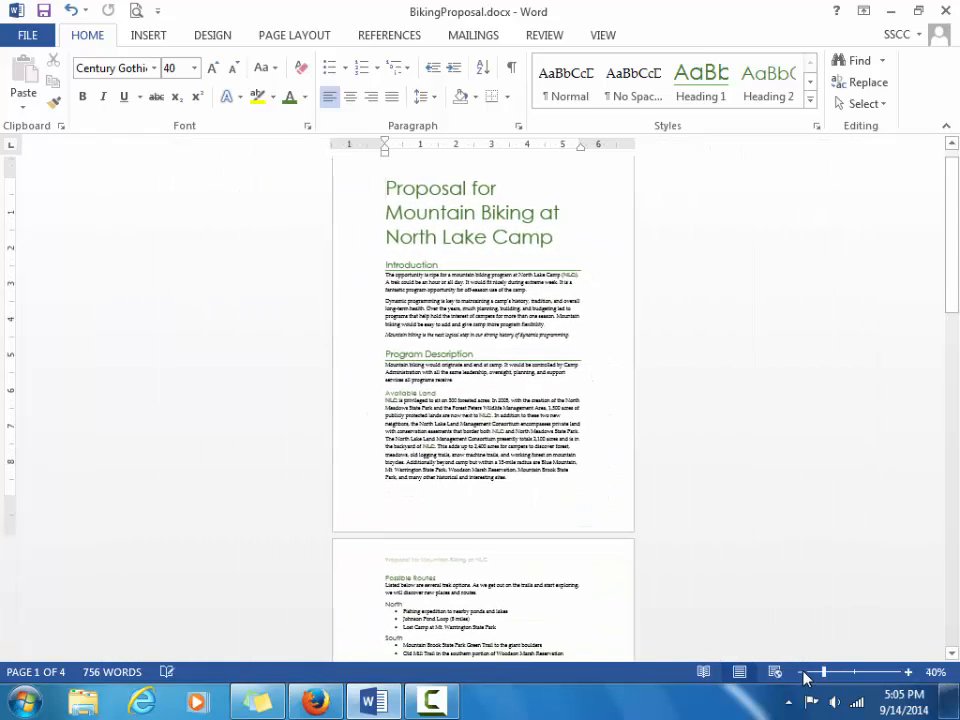
click(802, 673)
click(802, 673)
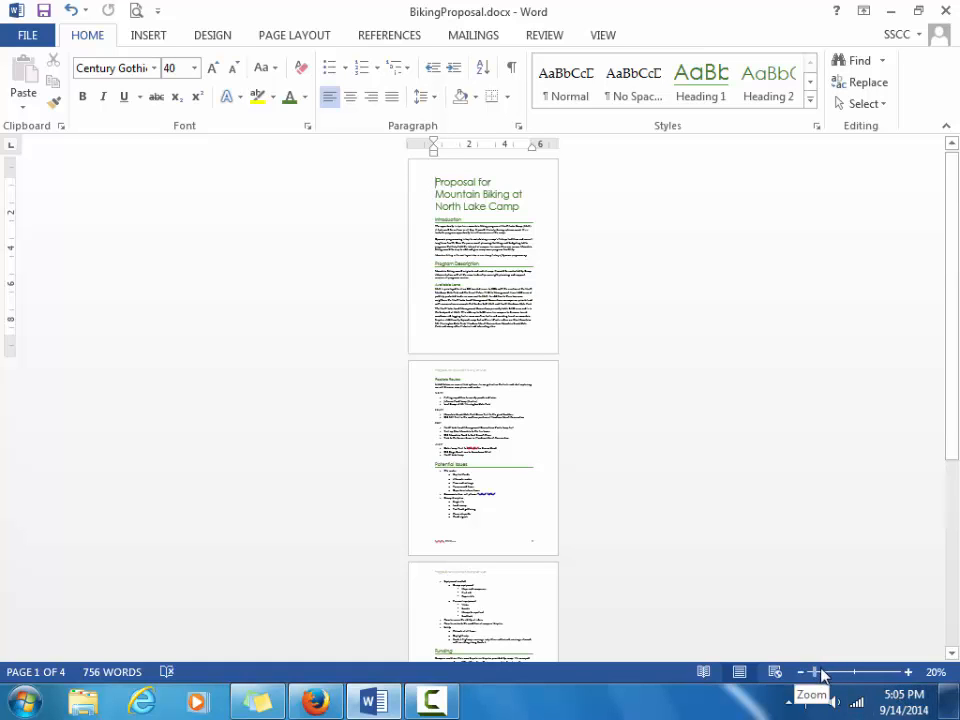
drag(817, 673, 848, 678)
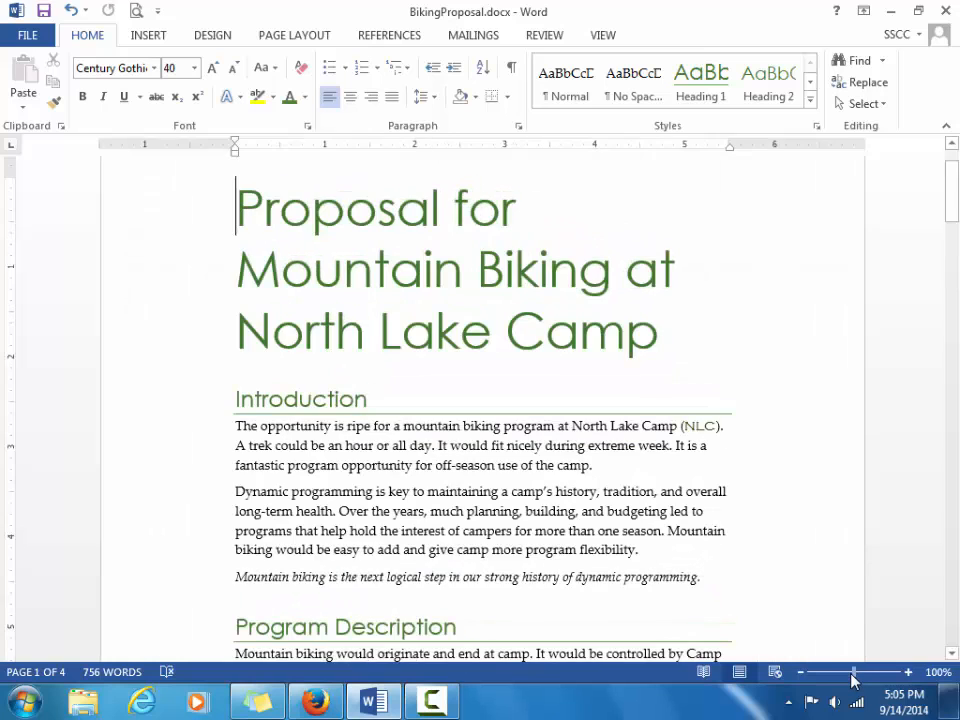
key(ctrl+s)
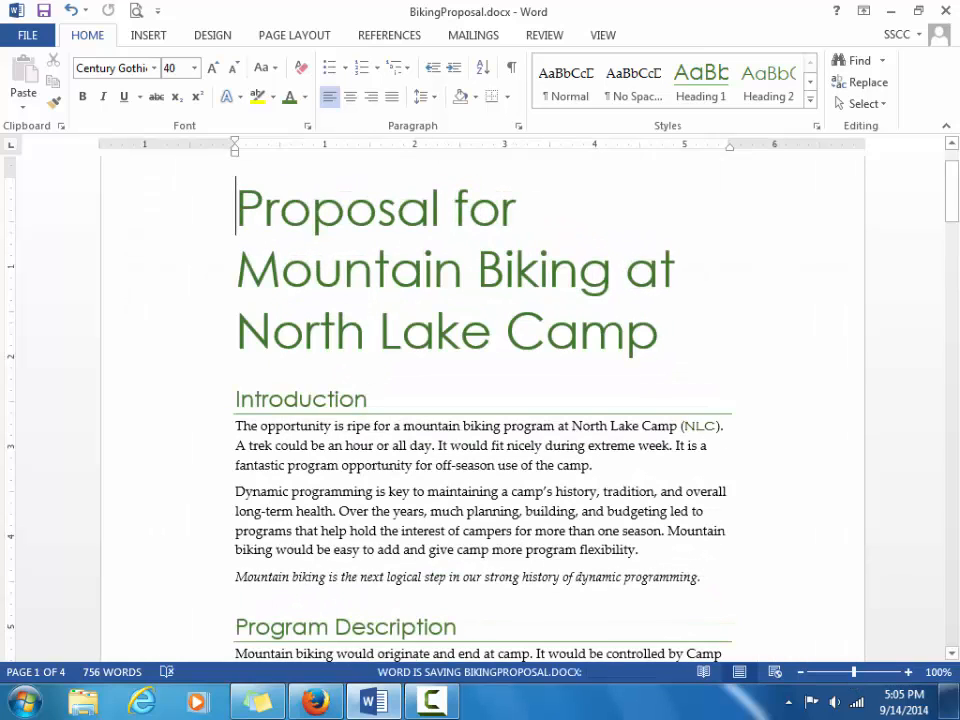
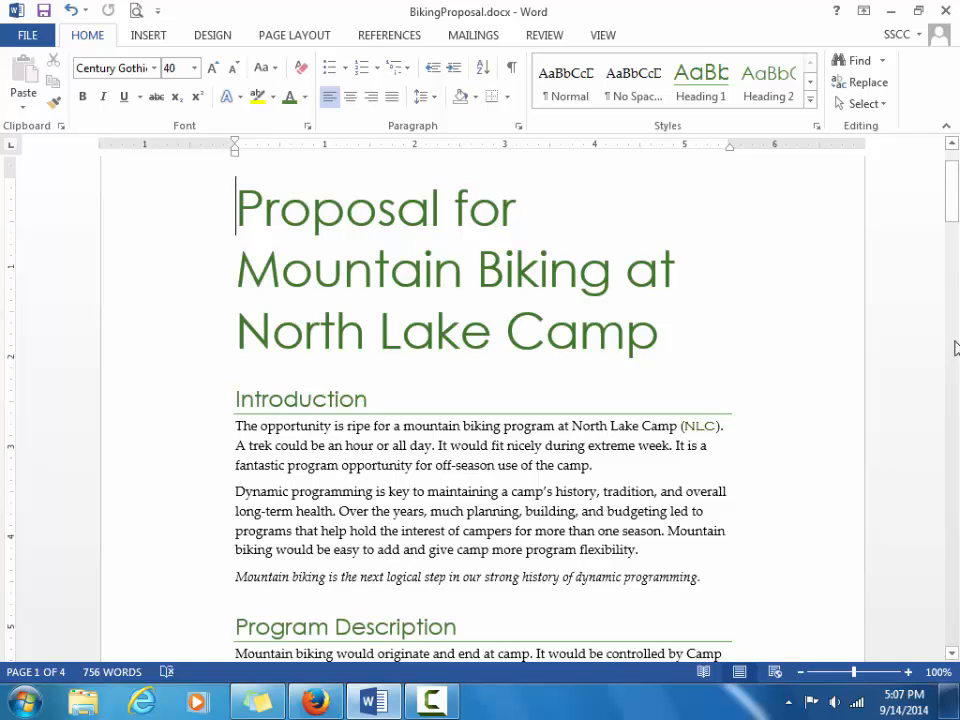
Change the References citation style from APA to MLA.
click(390, 36)
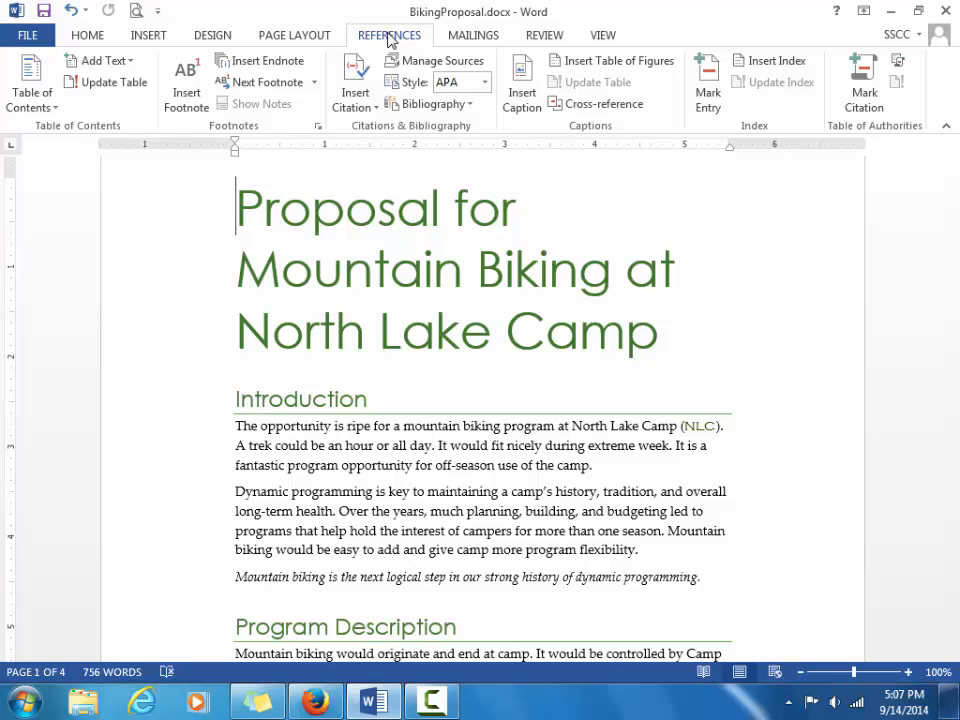
click(484, 83)
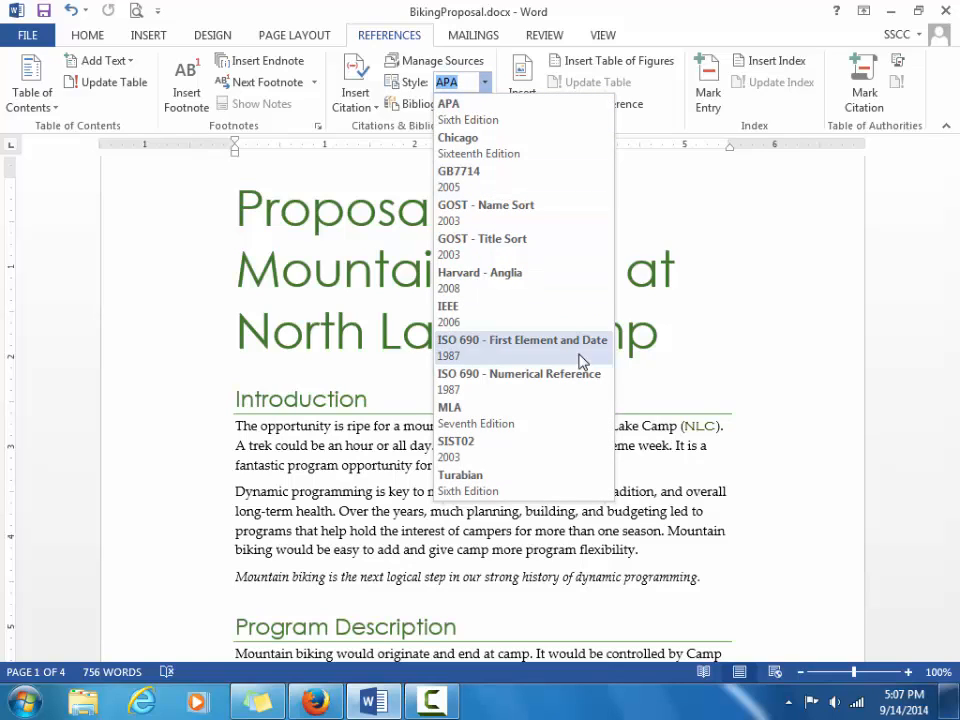
click(503, 428)
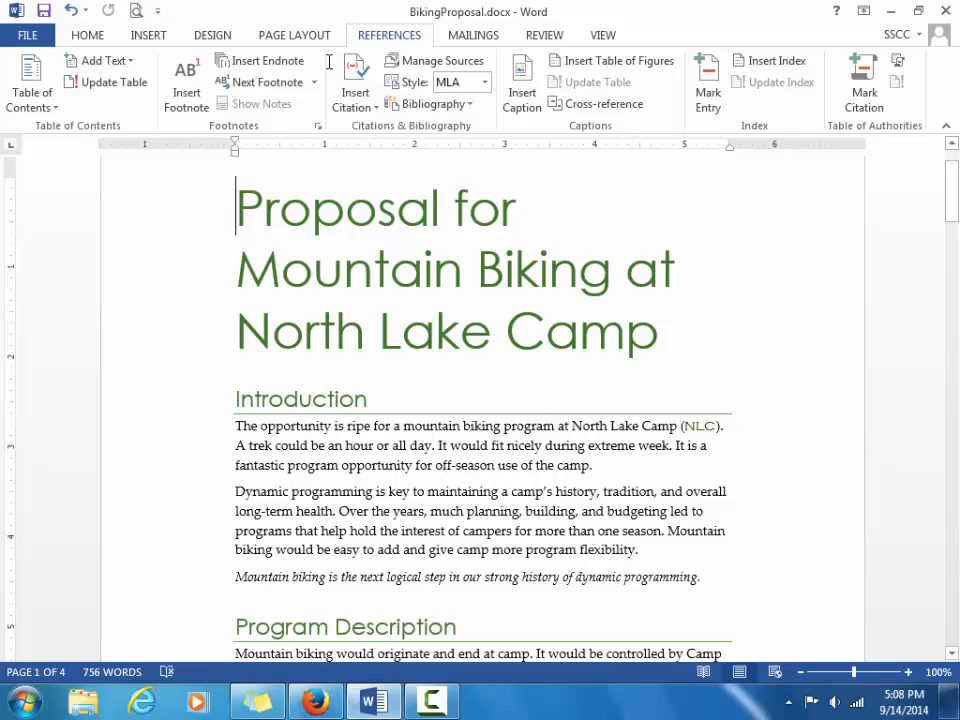
click(355, 108)
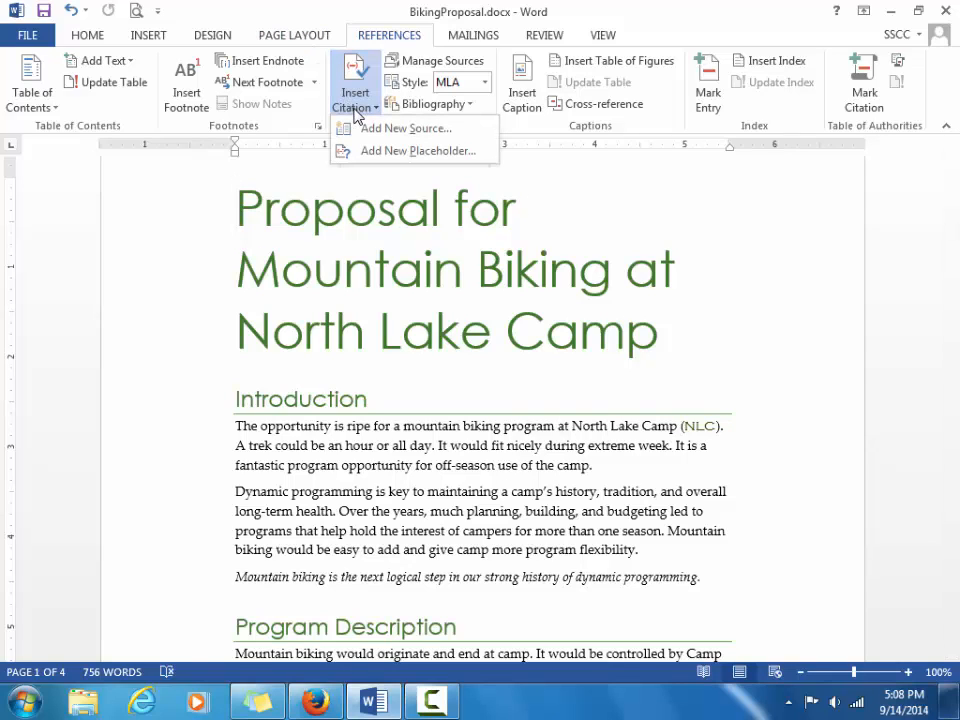
Dismiss the citation menu and scroll down to the Available Land paragraph.
click(649, 203)
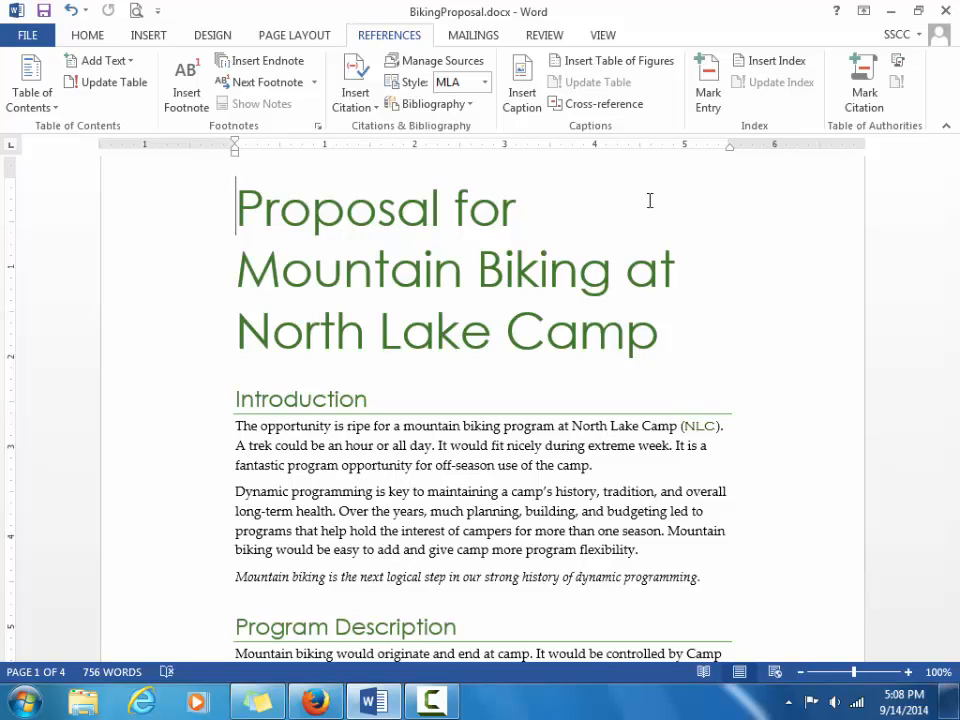
click(951, 652)
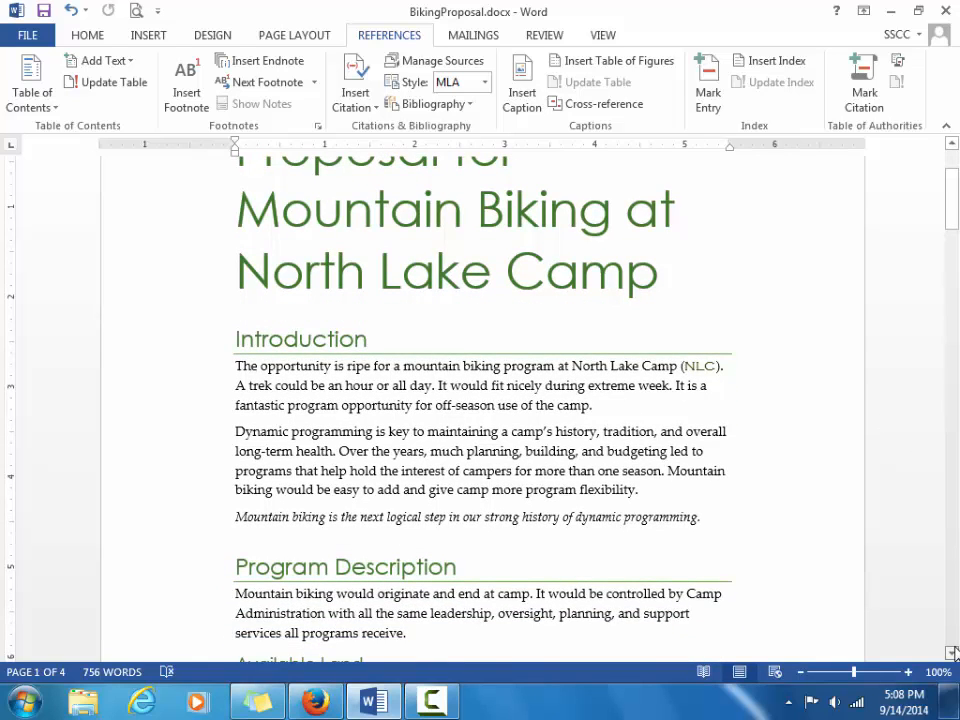
click(951, 652)
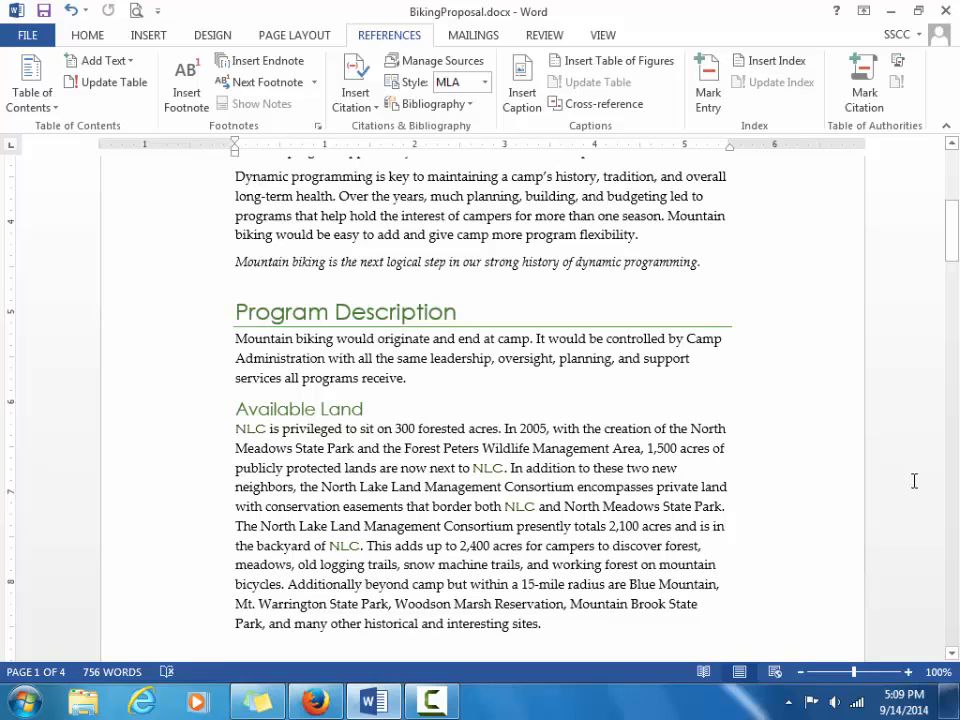
Start adding a new source of type Web site.
click(366, 111)
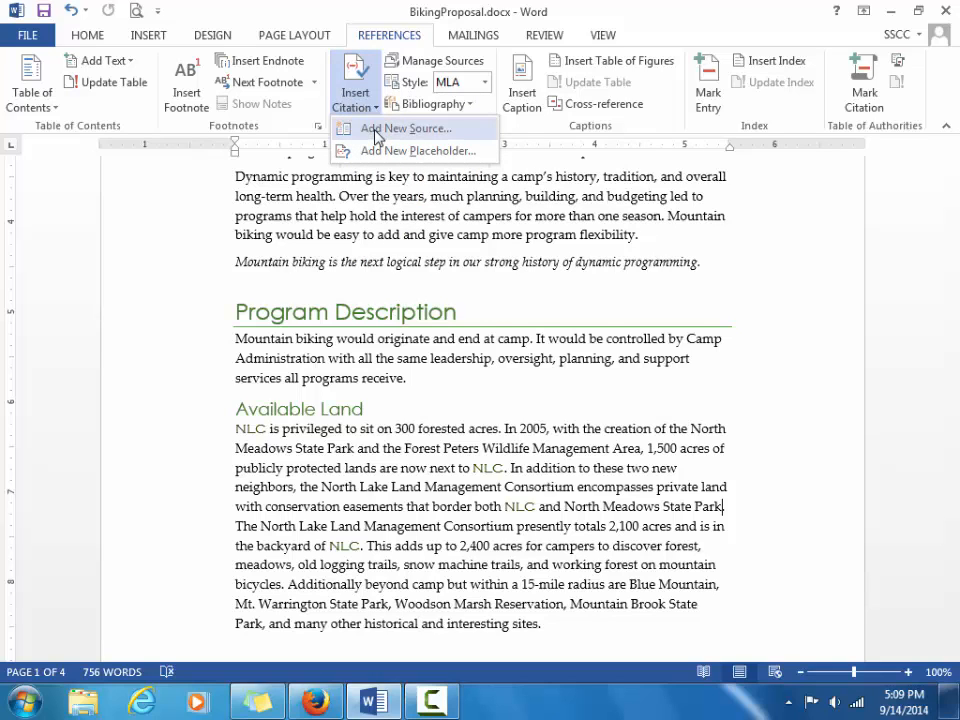
click(373, 130)
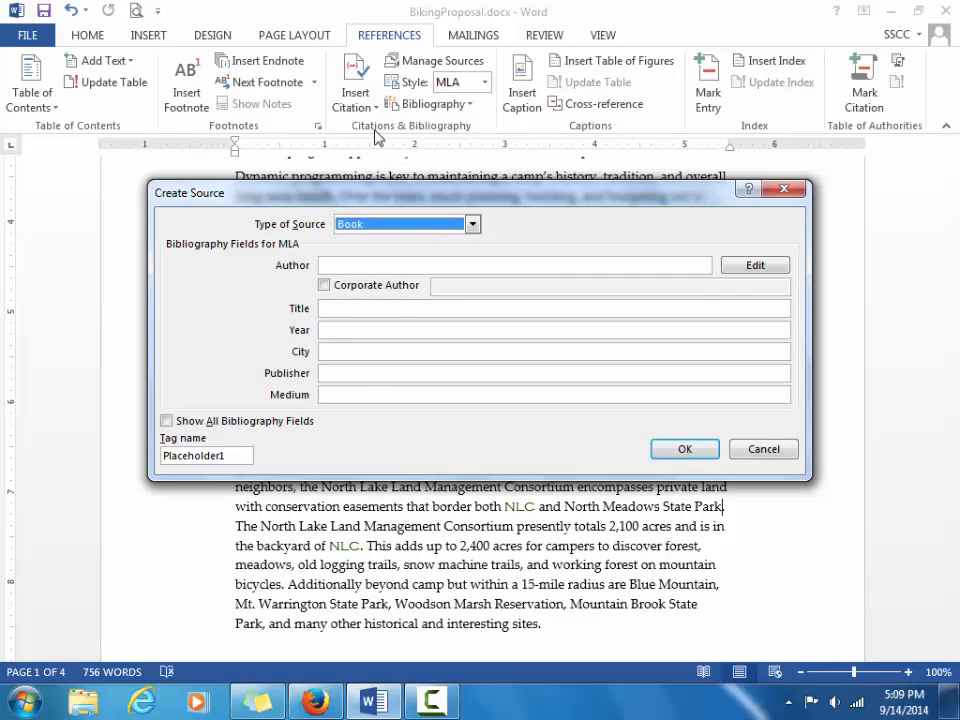
click(473, 223)
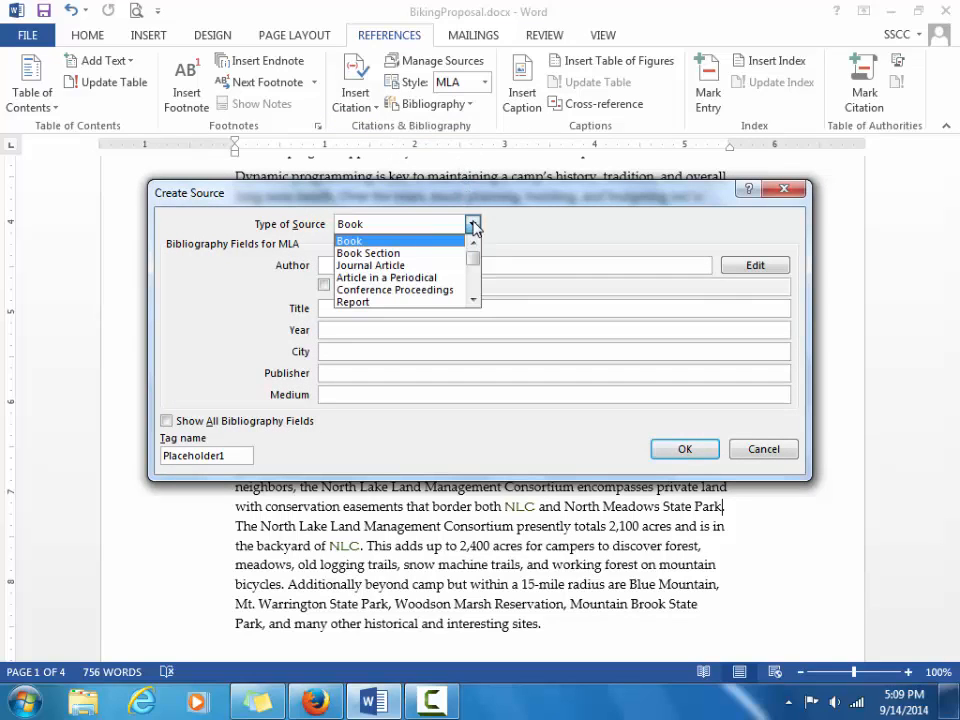
click(474, 301)
click(474, 301)
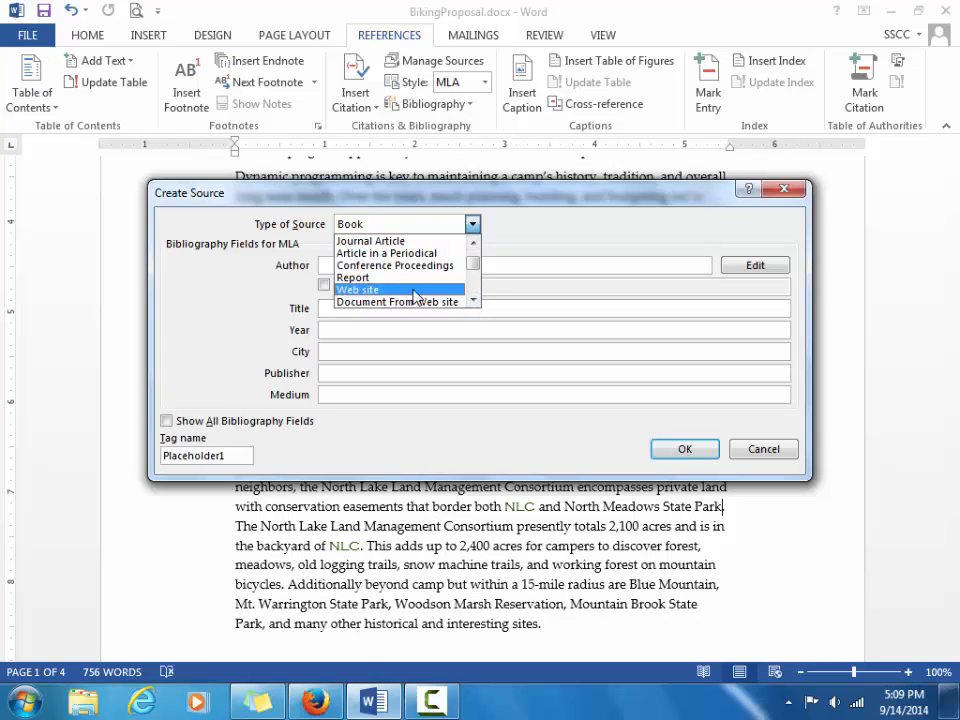
click(418, 291)
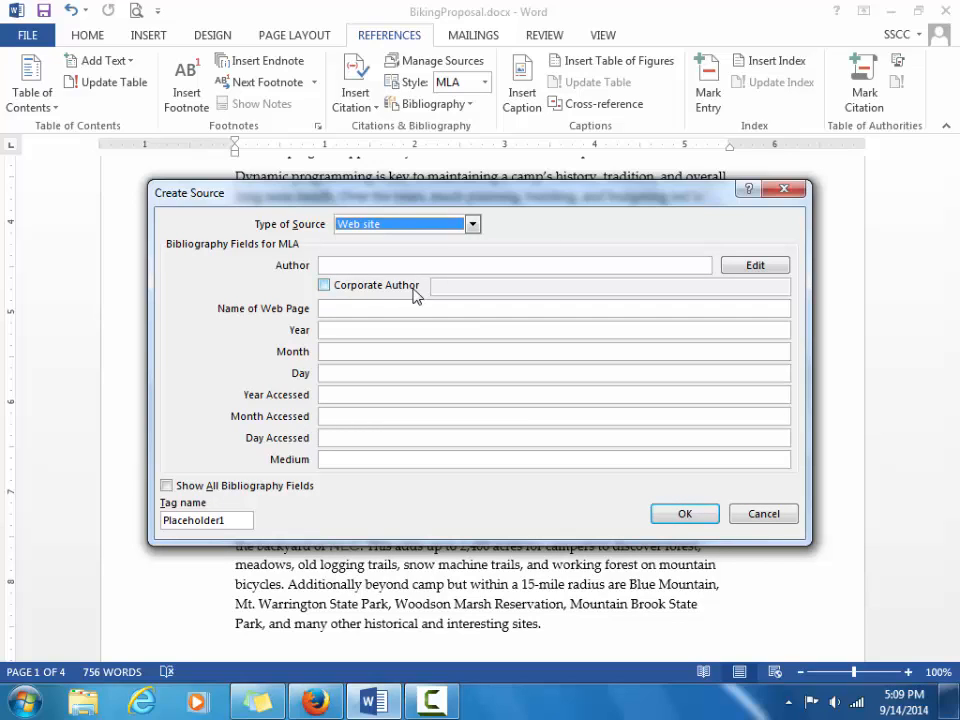
Enter the author's name and web page name 'Protected Land in the North Lake Area'.
click(408, 265)
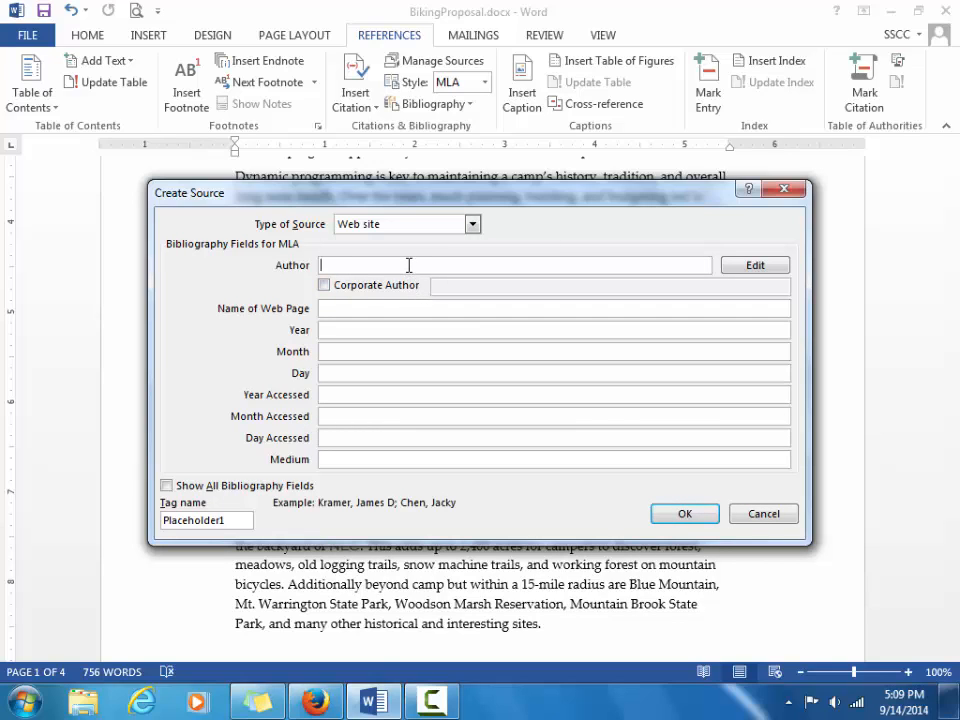
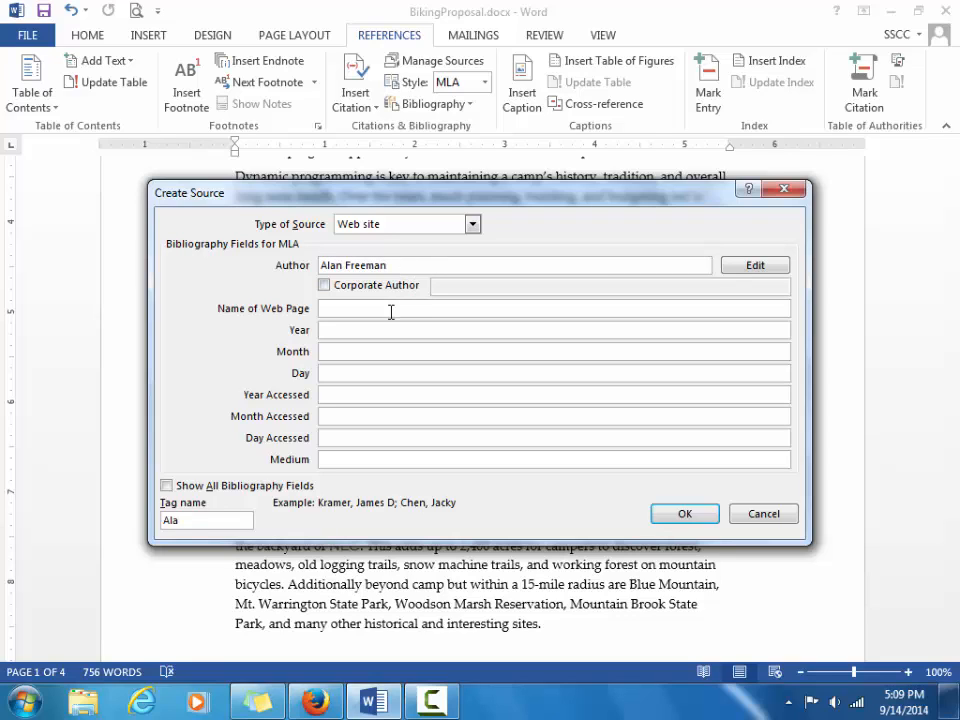
click(388, 308)
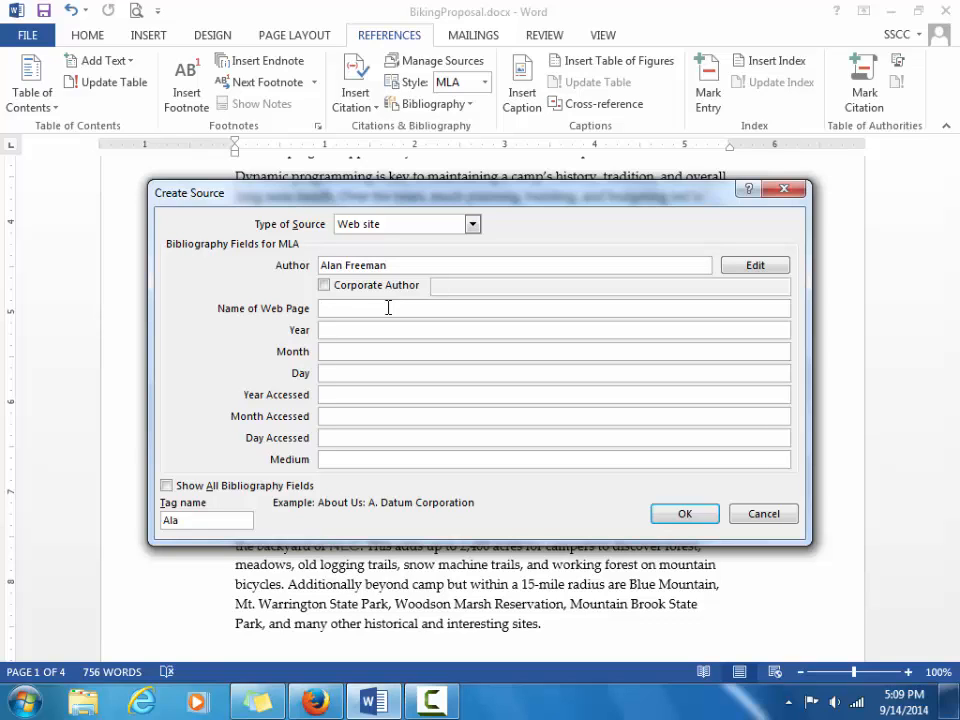
text(Protected Land in y)
key(BackSpace)
text(the North Lake A)
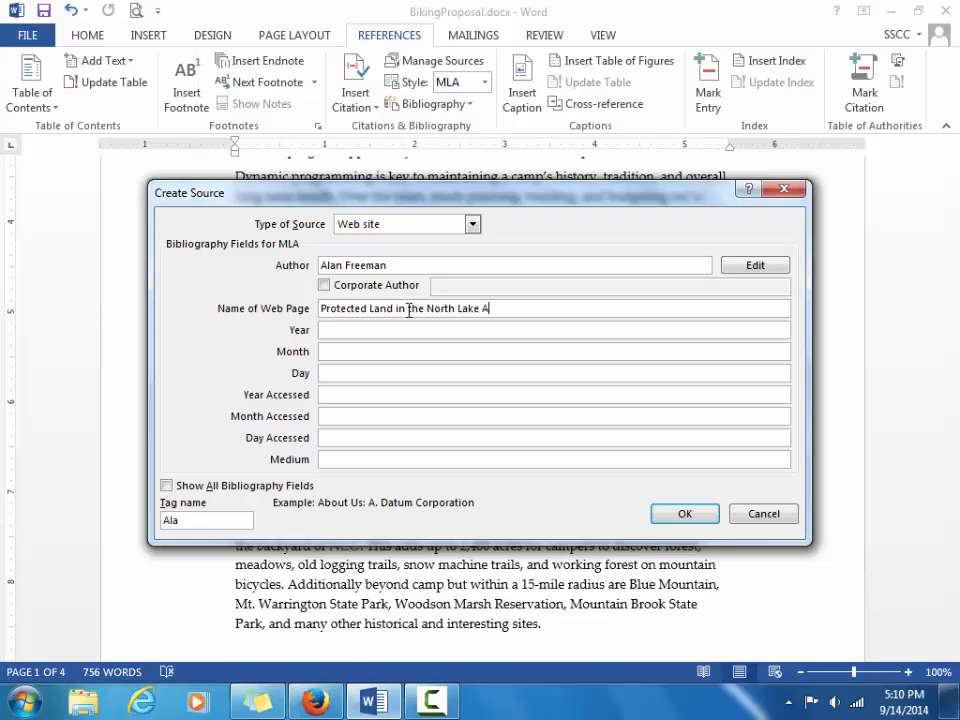
text(rea)
Set publication year 2011, year accessed 2014, and month May.
click(367, 331)
text(2011)
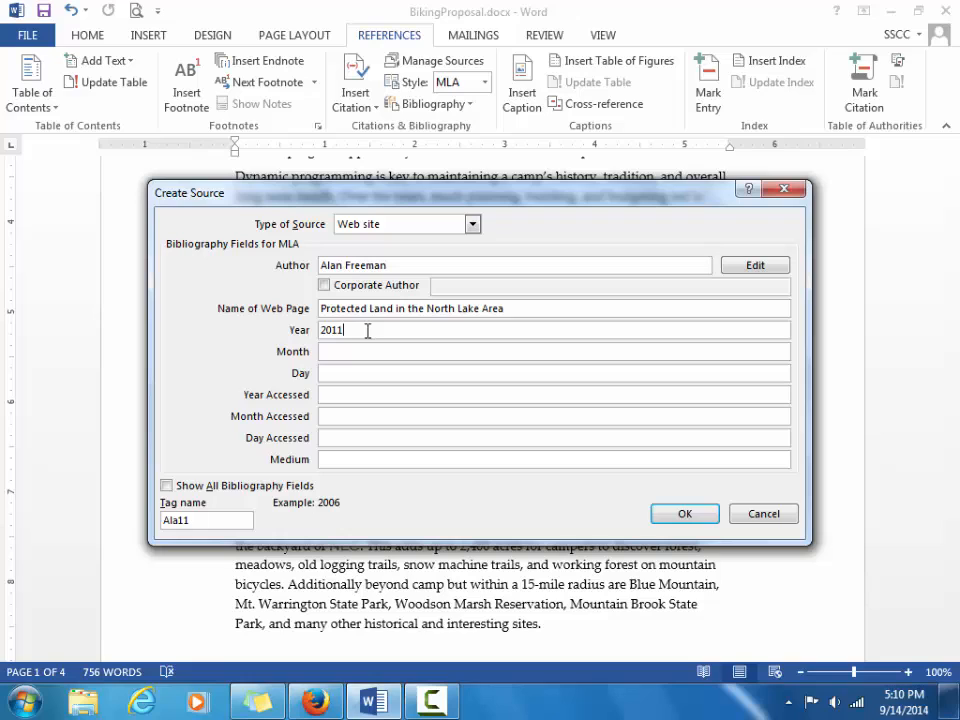
click(353, 390)
text(2016)
key(BackSpace)
key(BackSpace)
text(14)
click(344, 353)
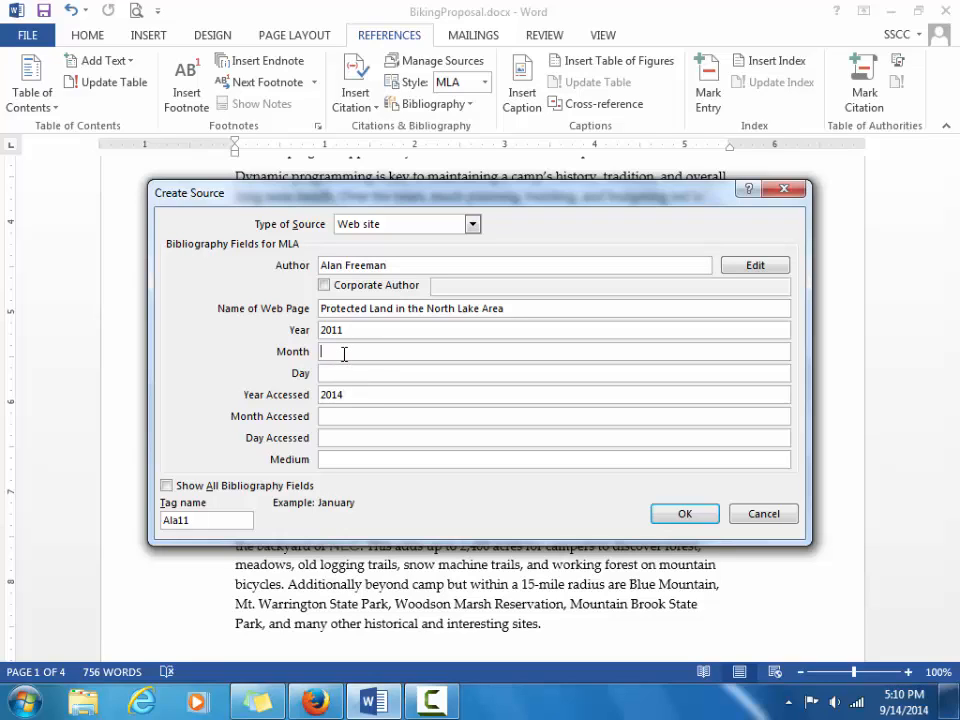
text(MAy)
key(BackSpace)
key(BackSpace)
text(ay)
Set day 5 and medium Web, then insert the citation.
click(339, 372)
text(5)
click(347, 459)
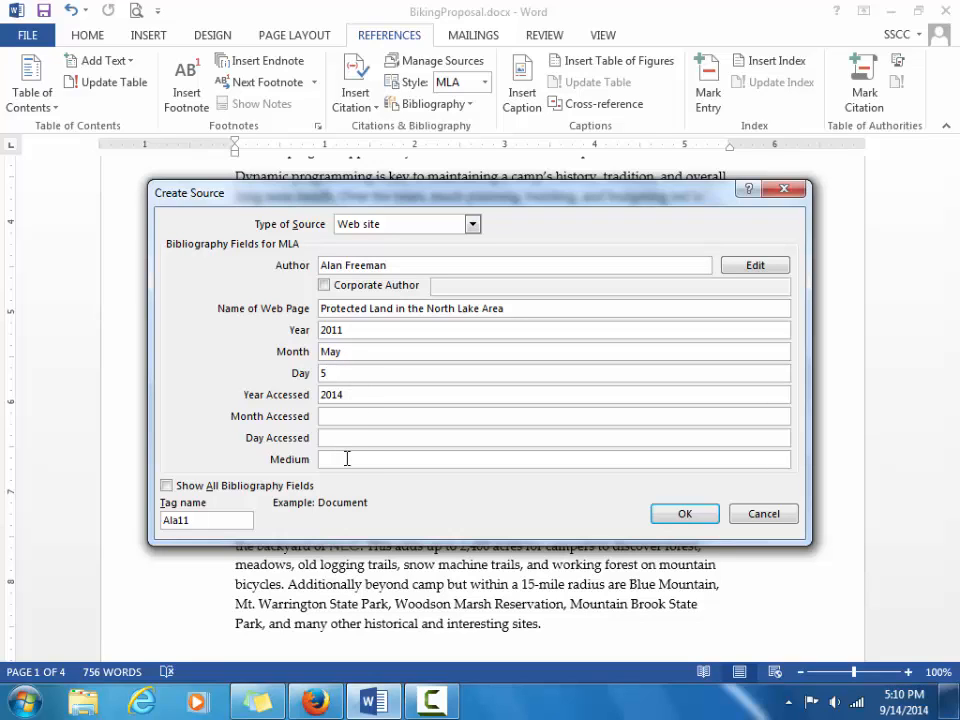
text(Web)
click(688, 514)
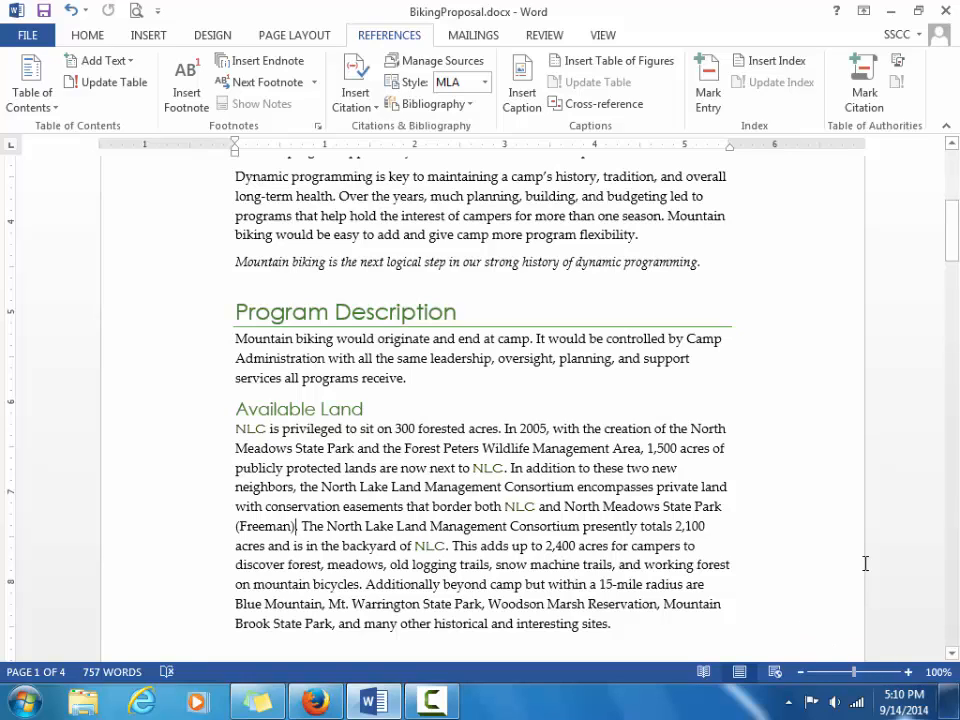
Select the new Freeman citation and scroll down to the Funding section on page 3.
click(267, 528)
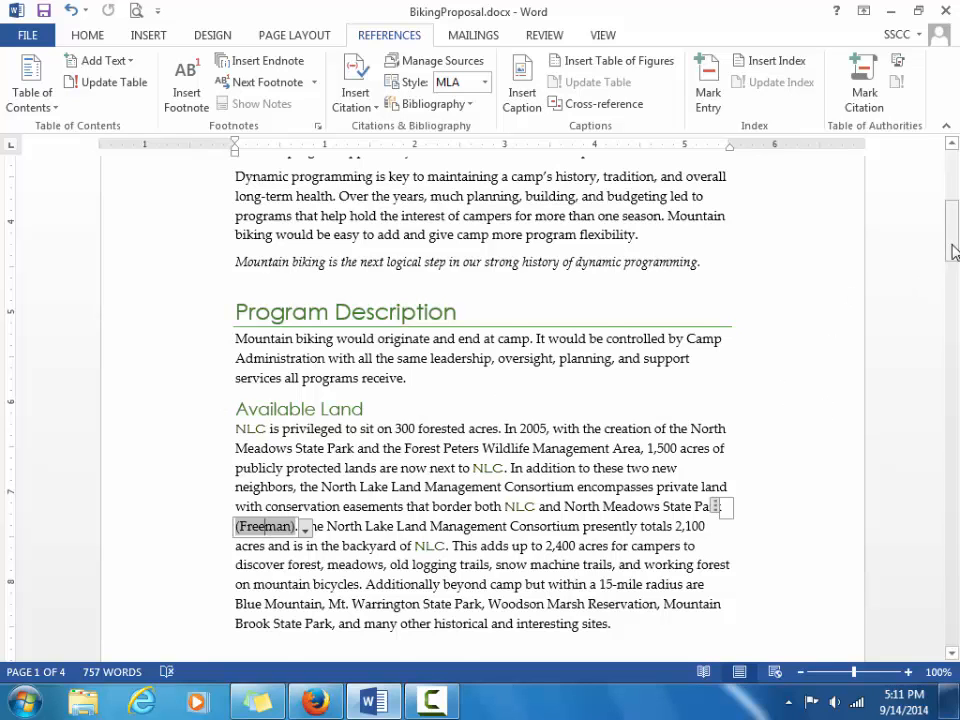
drag(953, 253, 955, 503)
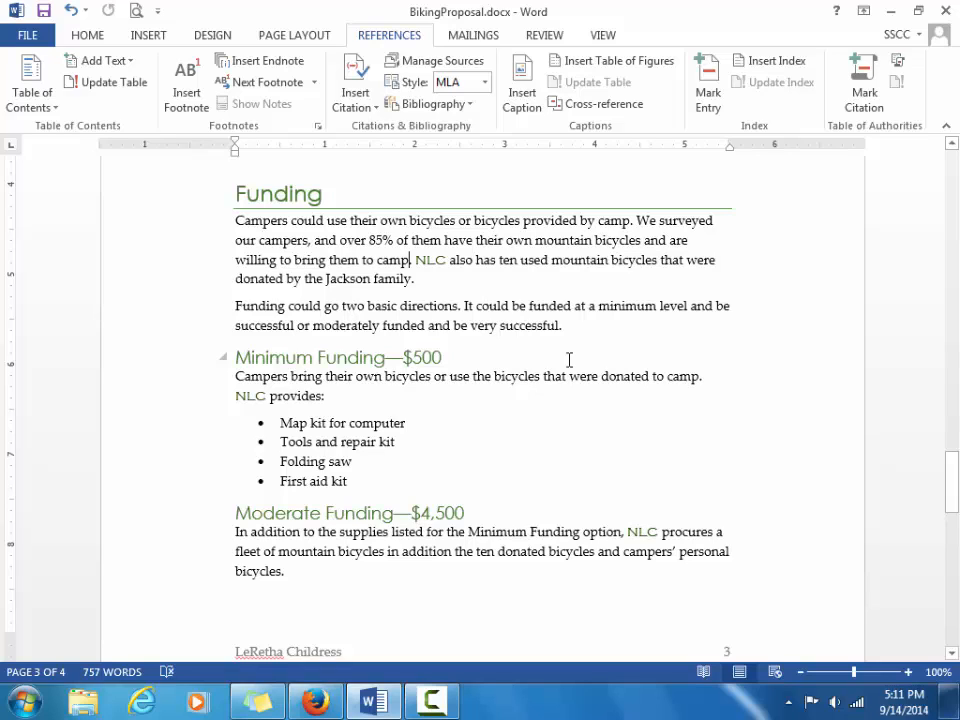
Start a new Report source with corporate author North Lake Camping Committee.
click(366, 100)
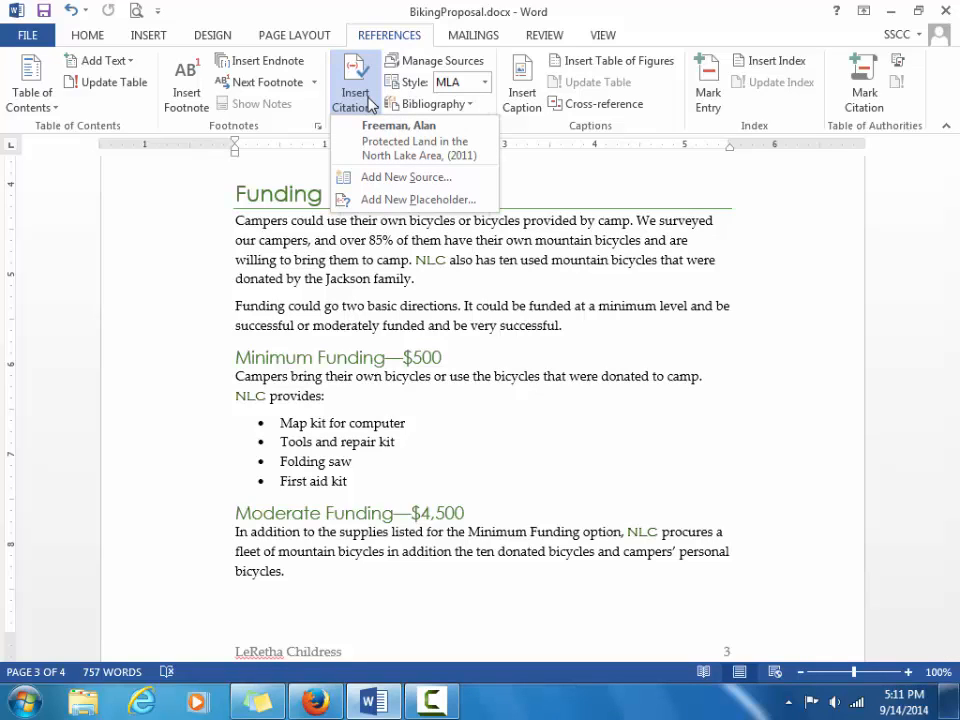
click(412, 181)
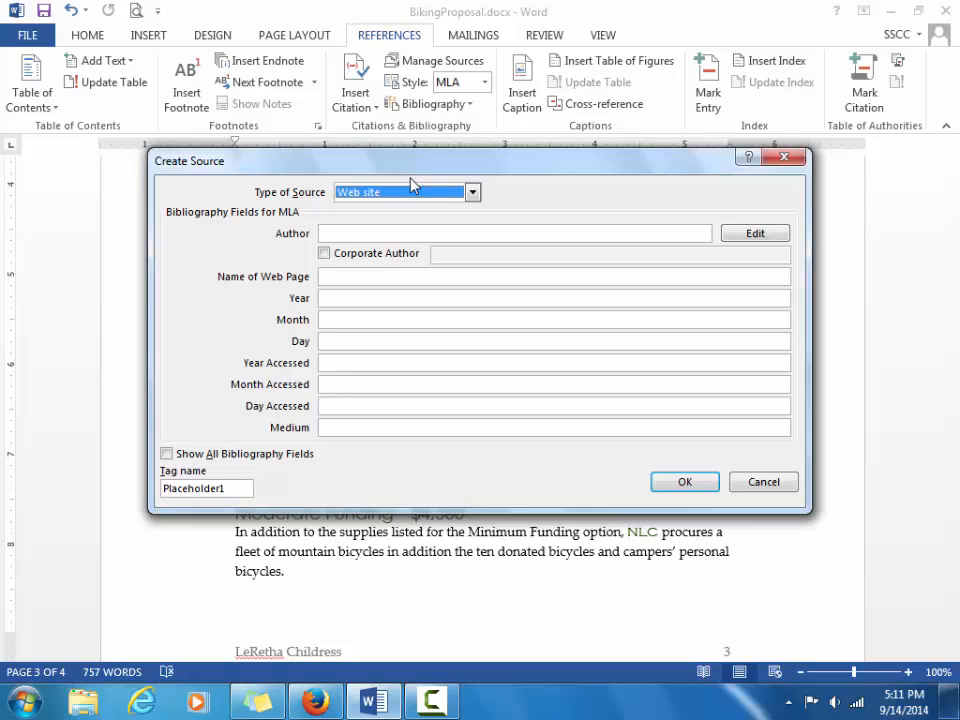
click(472, 192)
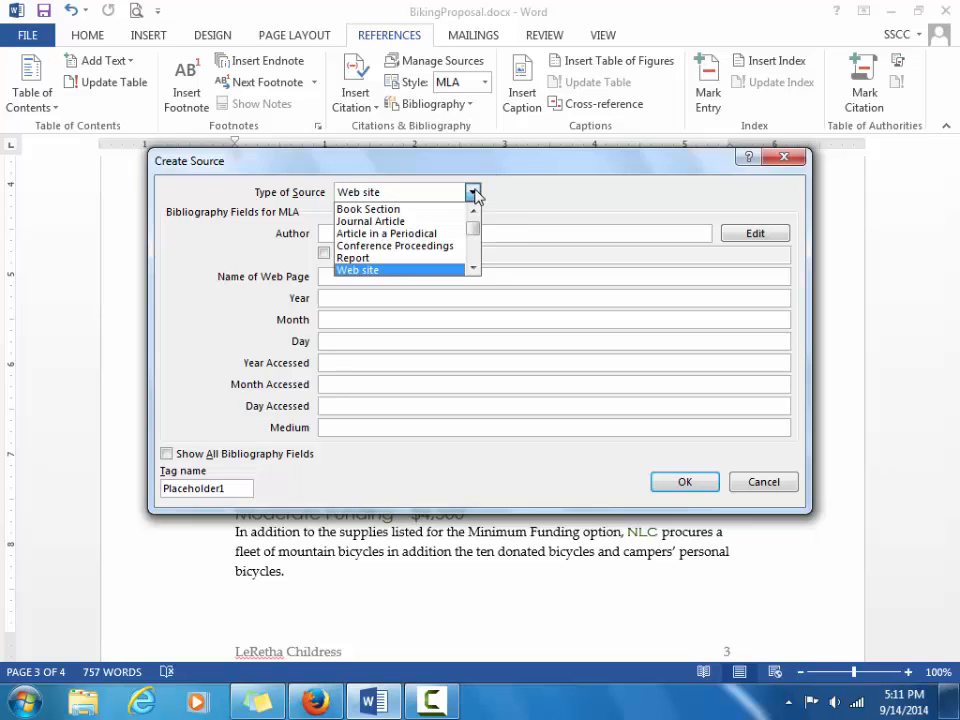
click(449, 258)
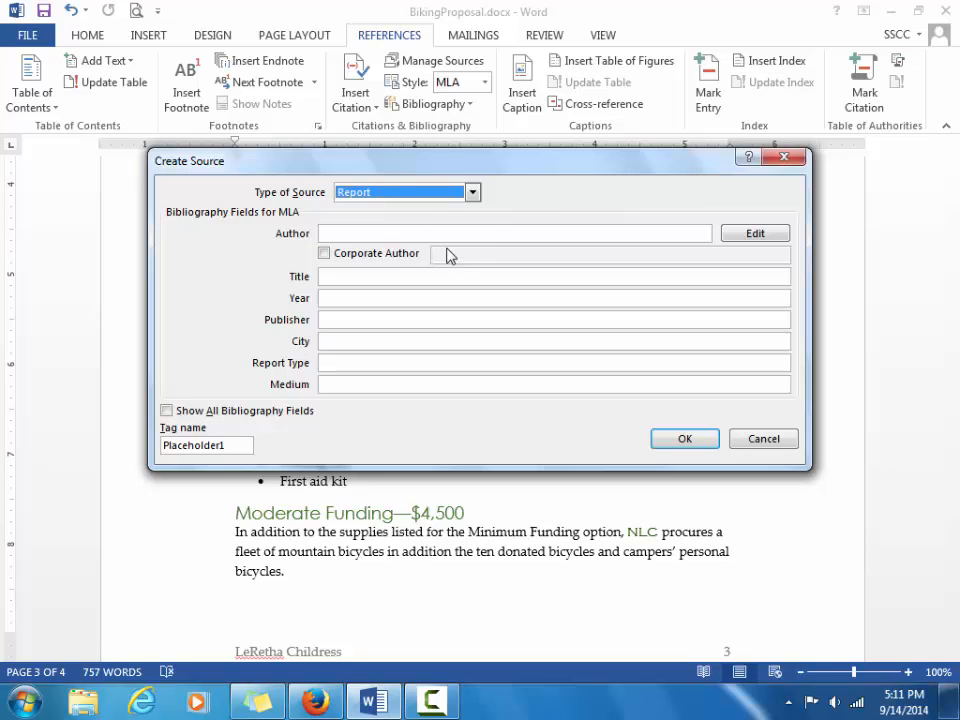
click(333, 256)
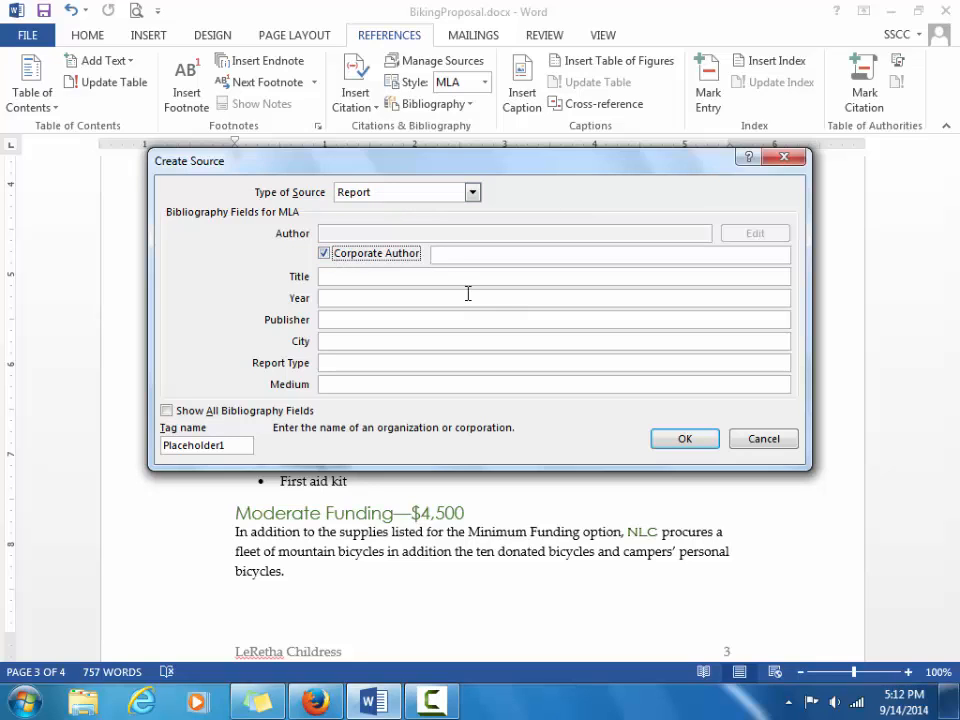
click(471, 259)
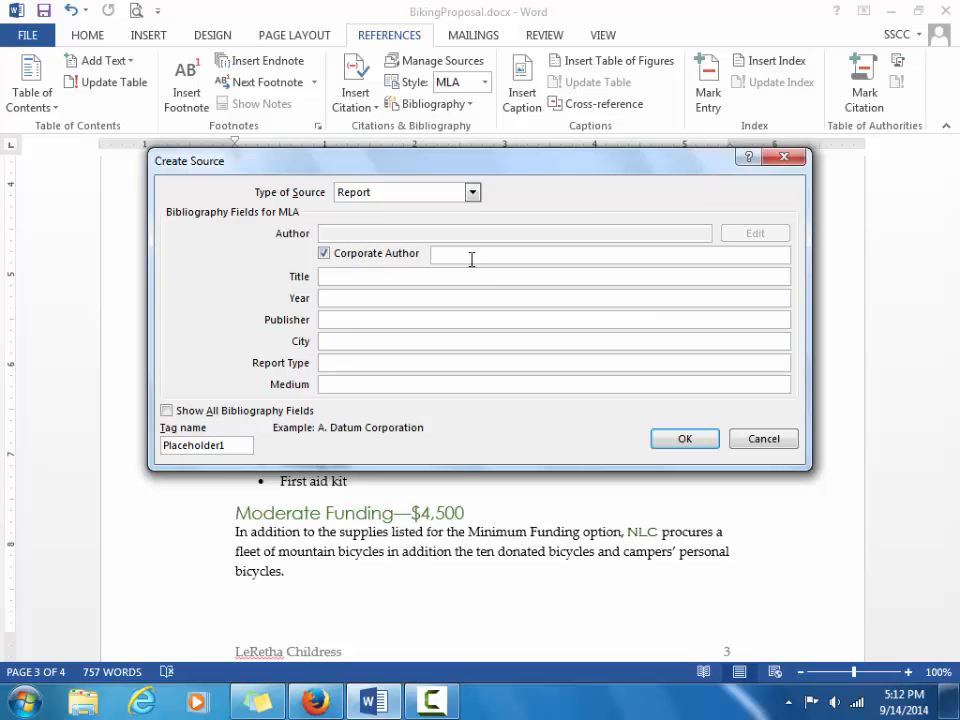
text(North Lake Camping Committe)
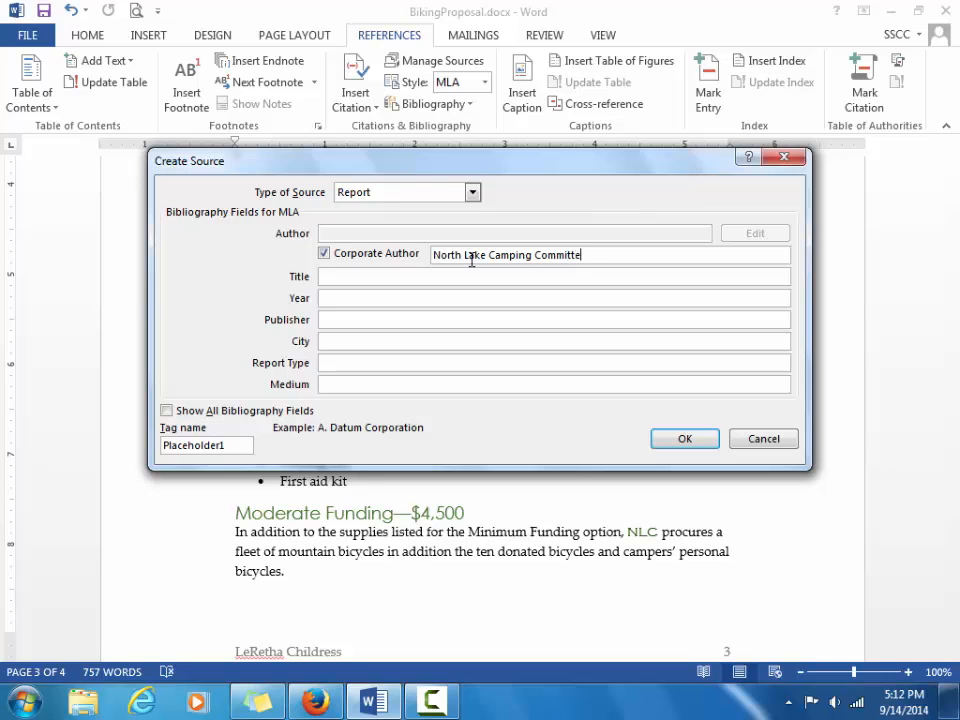
text(e)
Add title '2014 Report on Survey Results', year 2014, city Elliot, medium Print; insert and save.
click(442, 277)
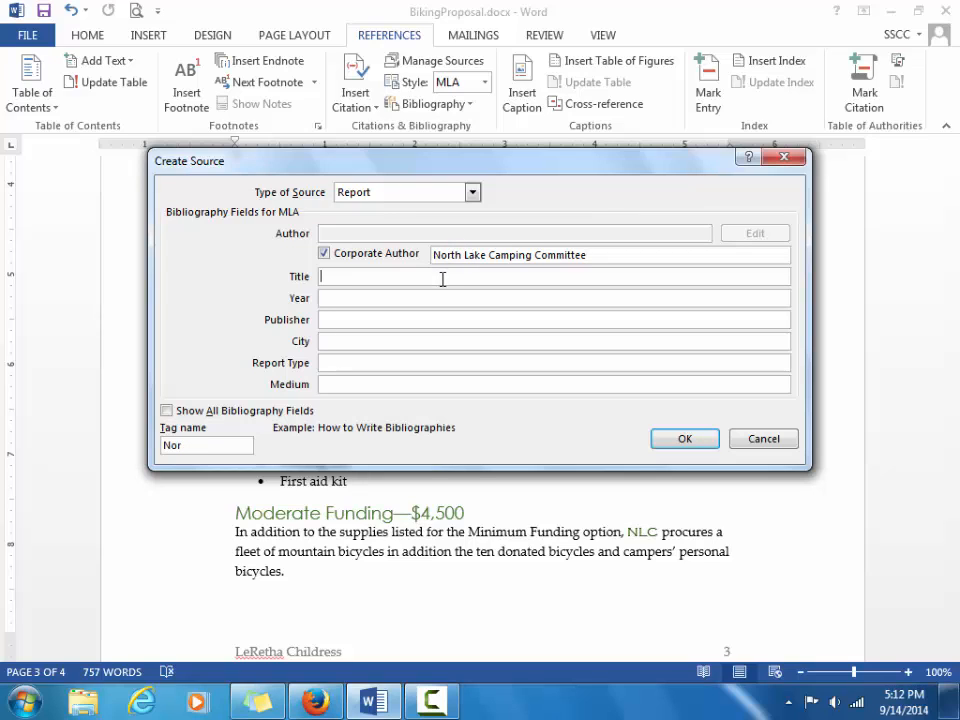
text(2014 Rep)
text(ort on Surv)
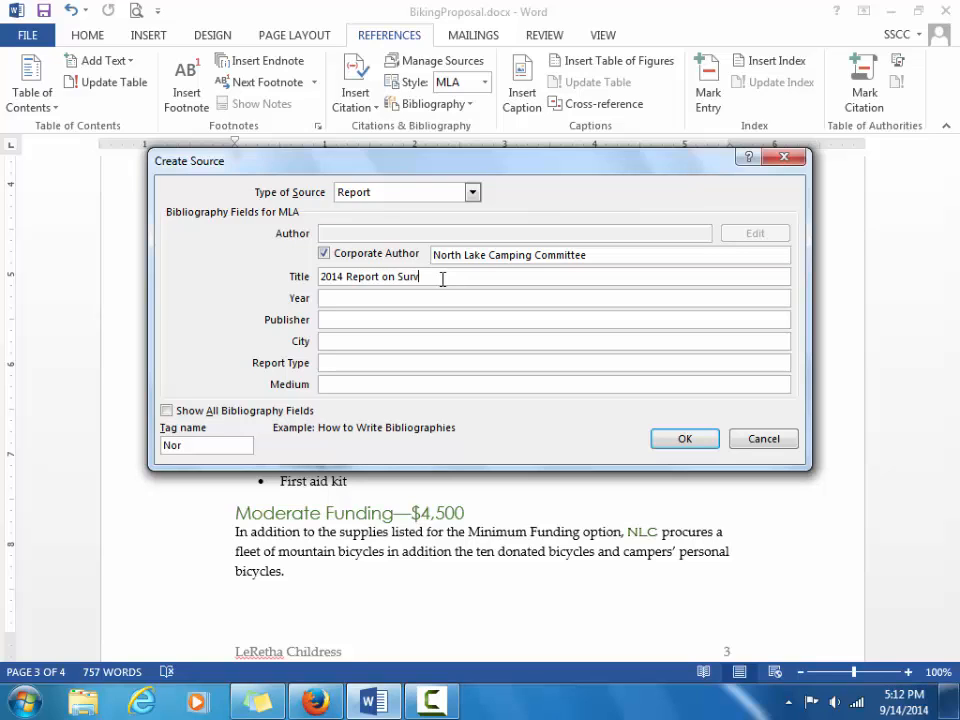
text(ey Results)
key(Tab)
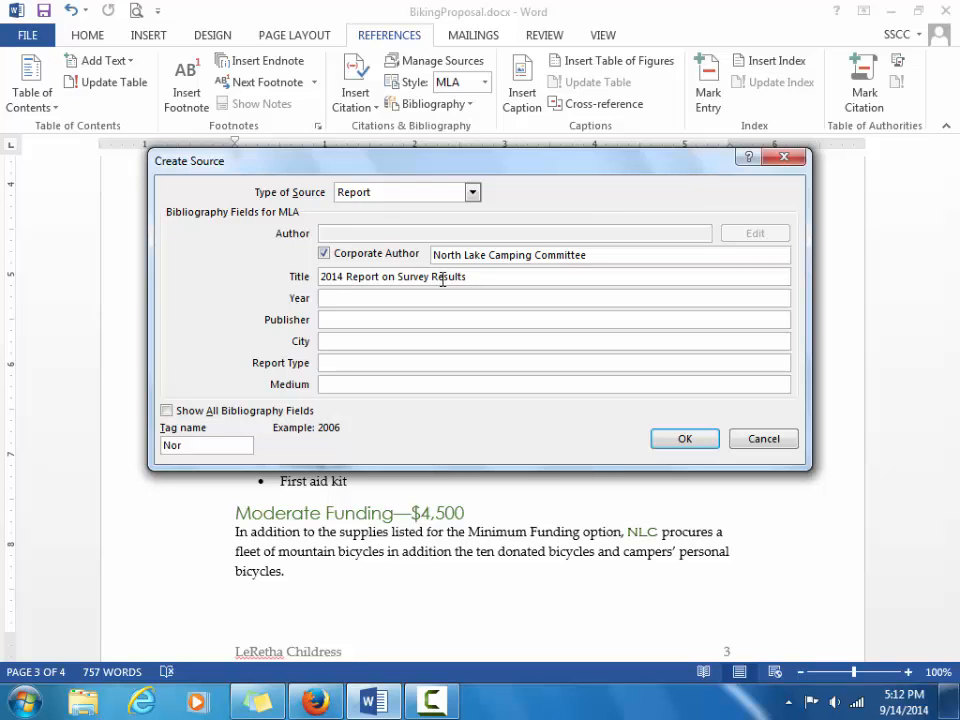
text(2014)
key(Tab)
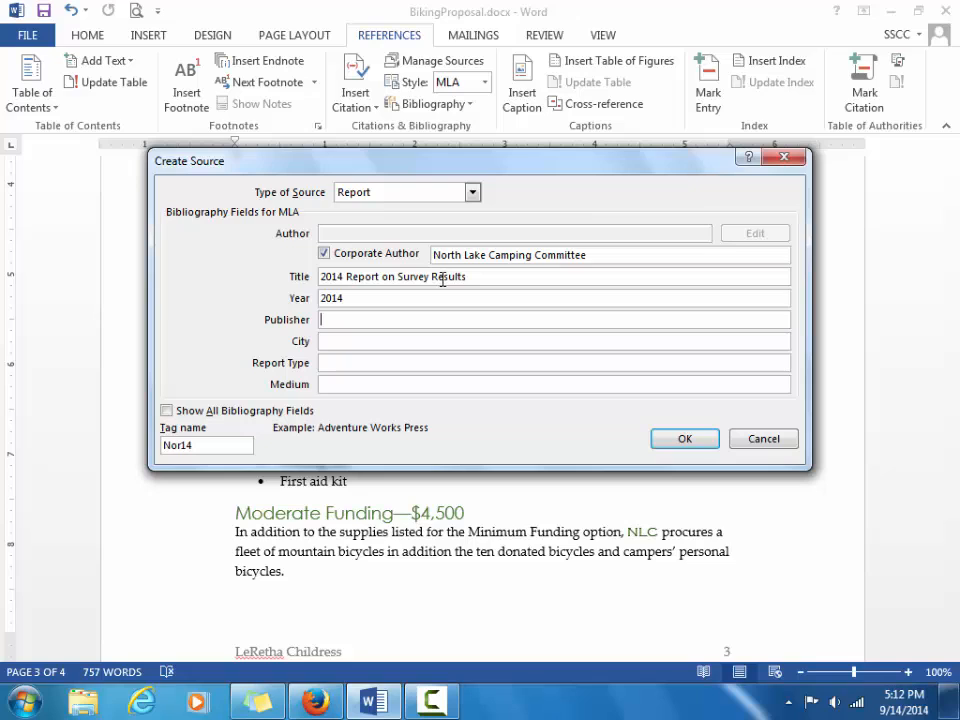
key(Tab)
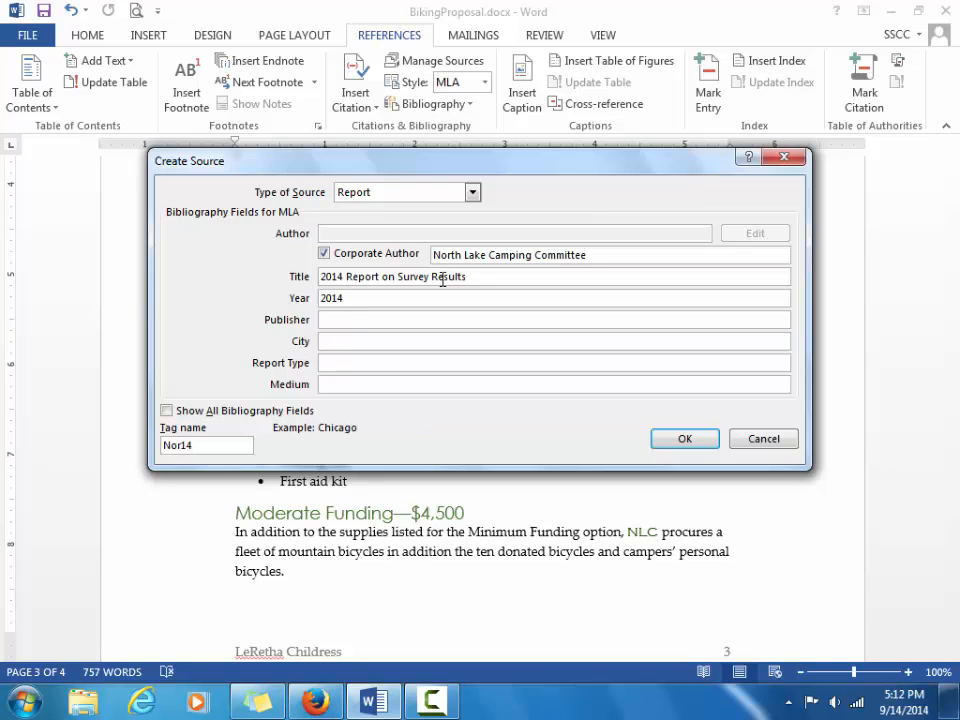
text(Elliot)
key(Tab)
key(Tab)
text(Print)
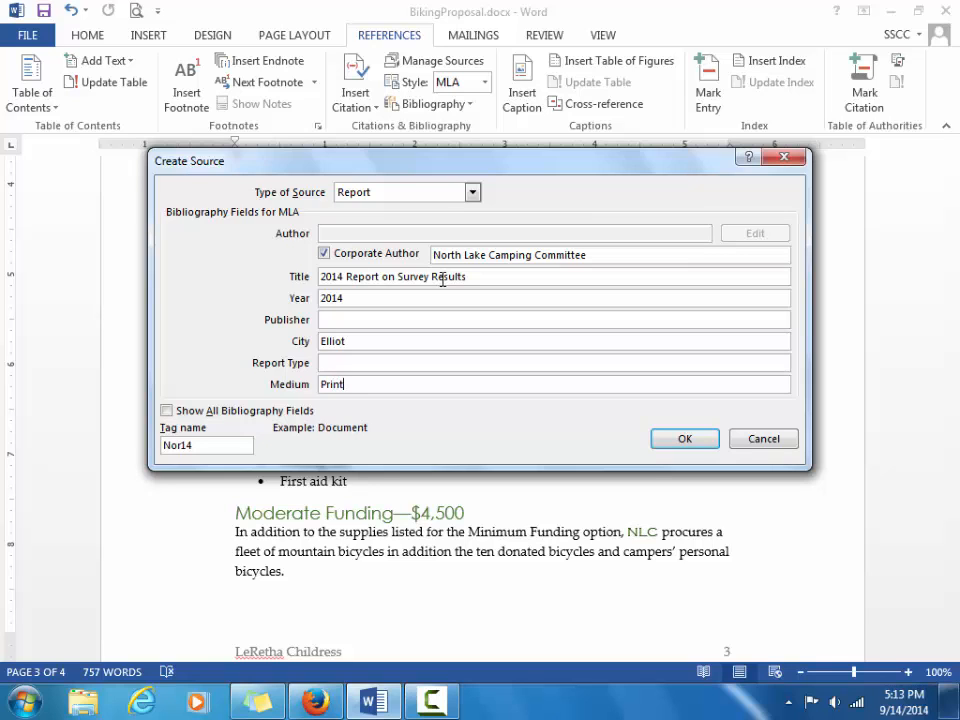
click(681, 439)
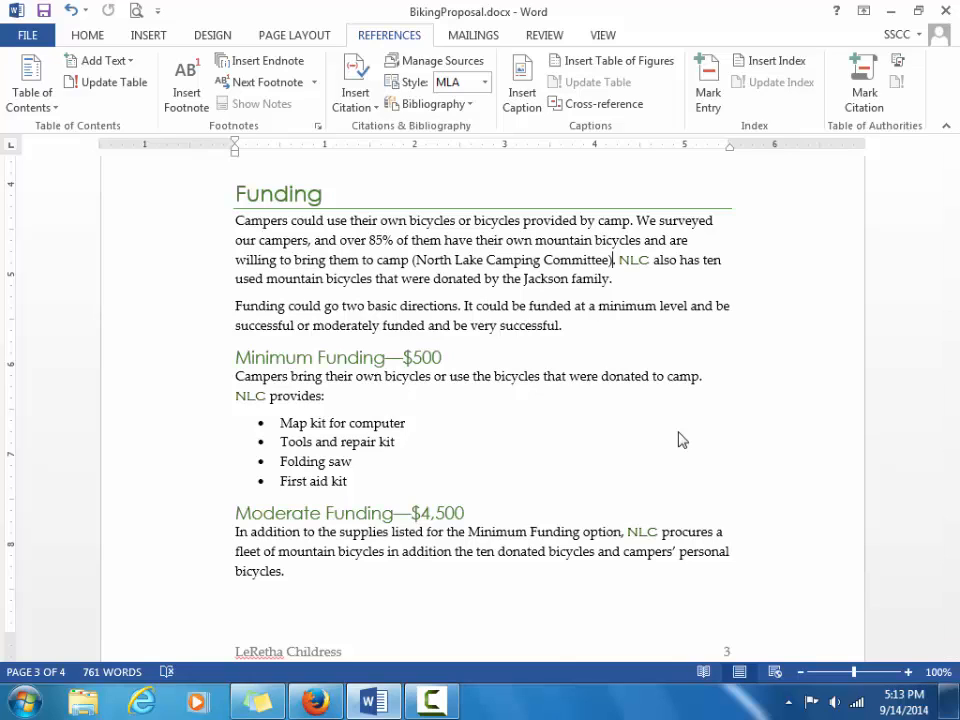
key(ctrl+s)
click(561, 325)
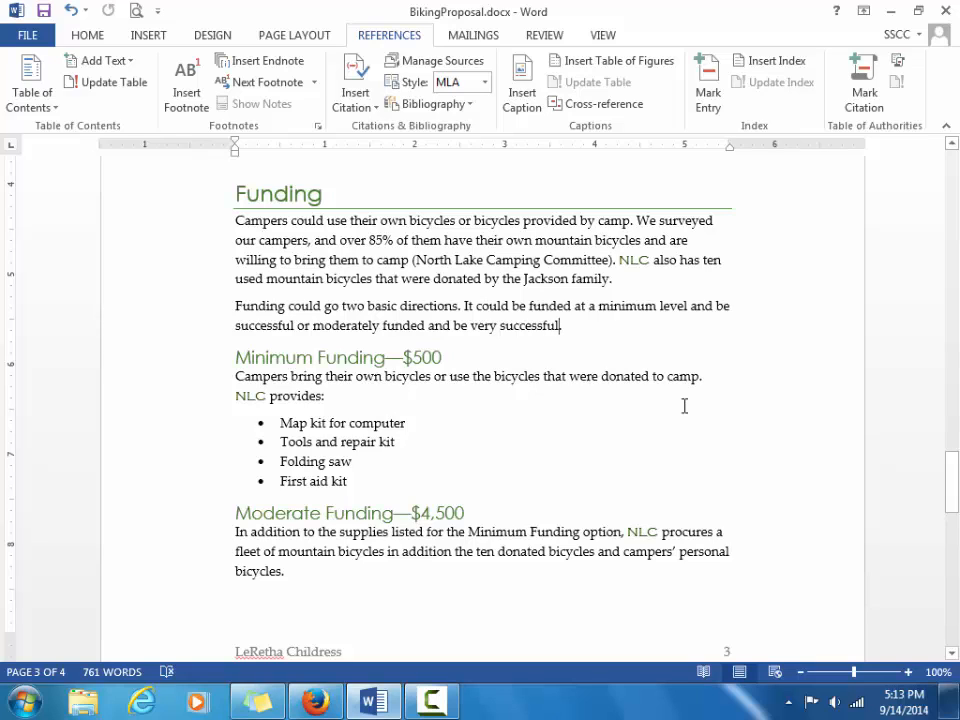
Cite the North Lake Camping Committee report after 'very successful' and save.
click(358, 108)
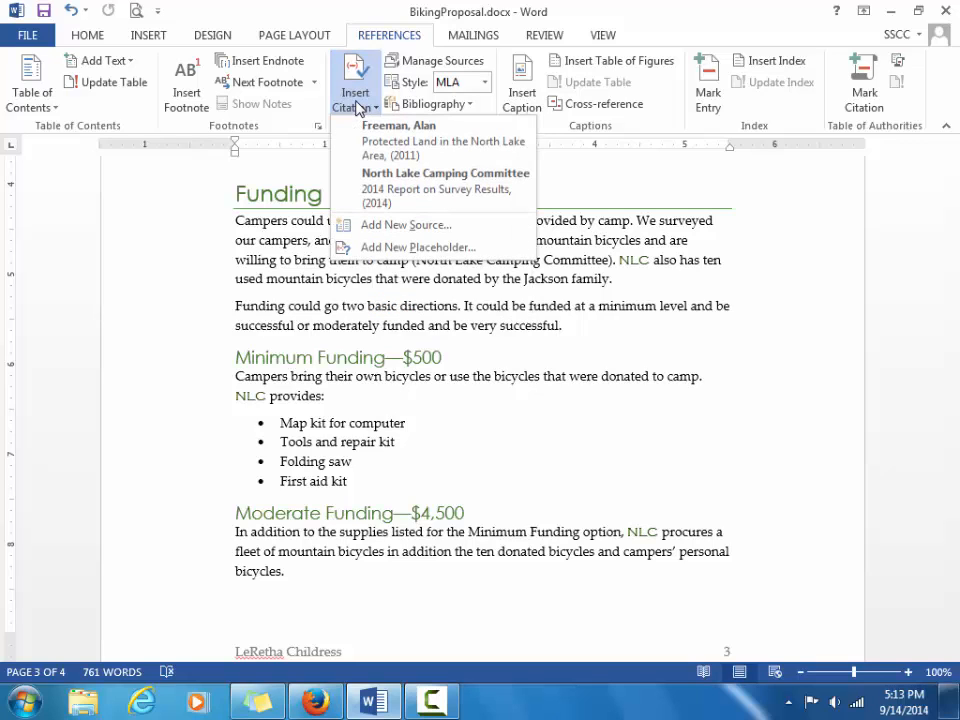
click(399, 190)
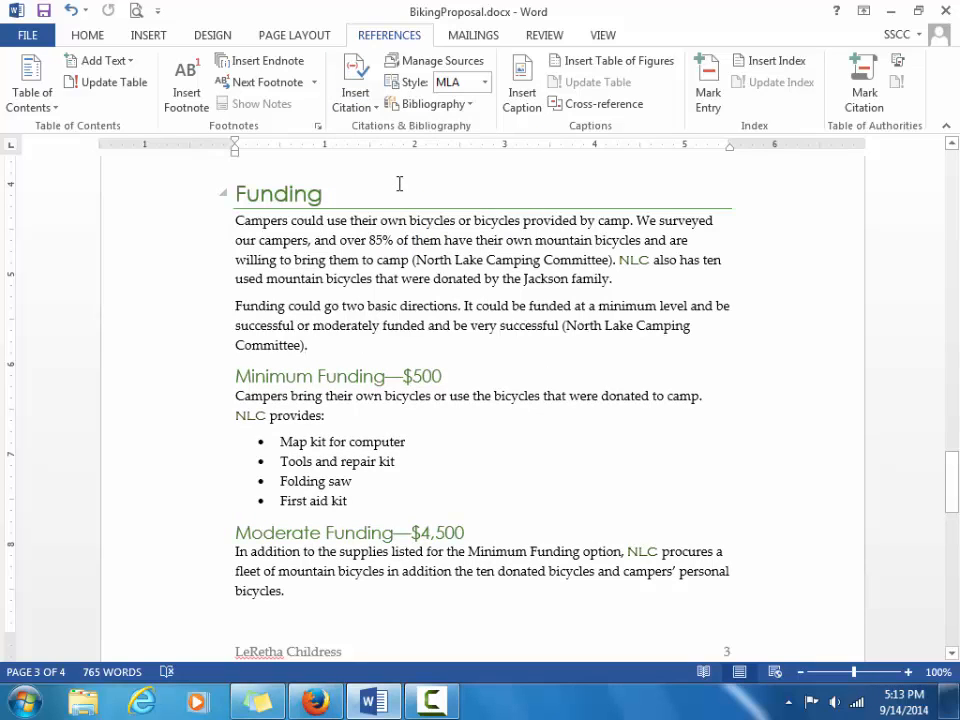
key(ctrl+s)
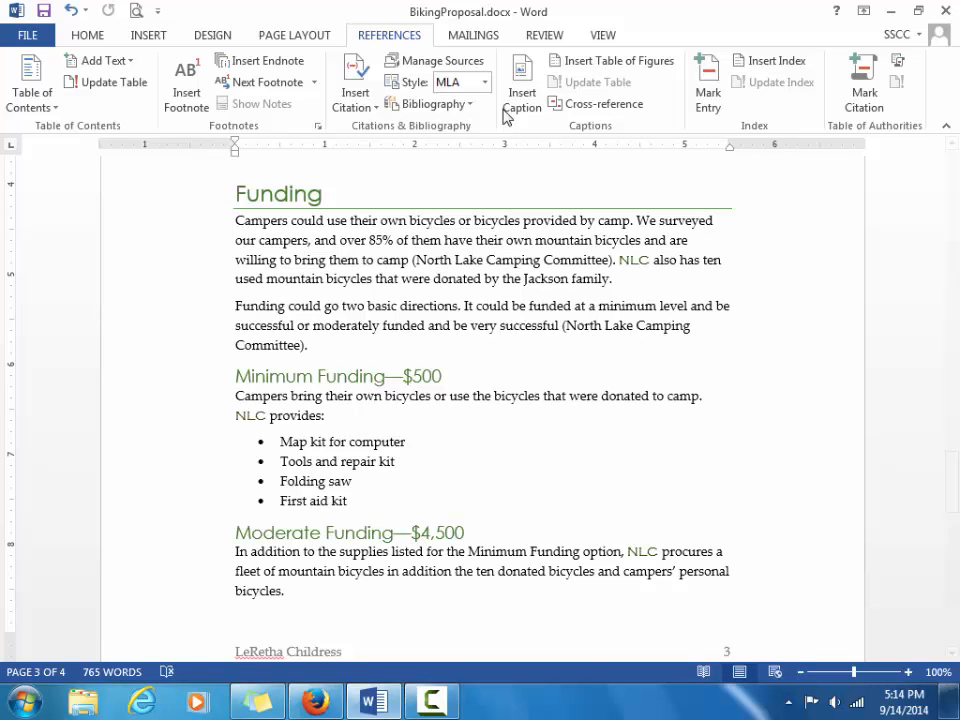
Open the Source Manager and begin a new source.
click(455, 73)
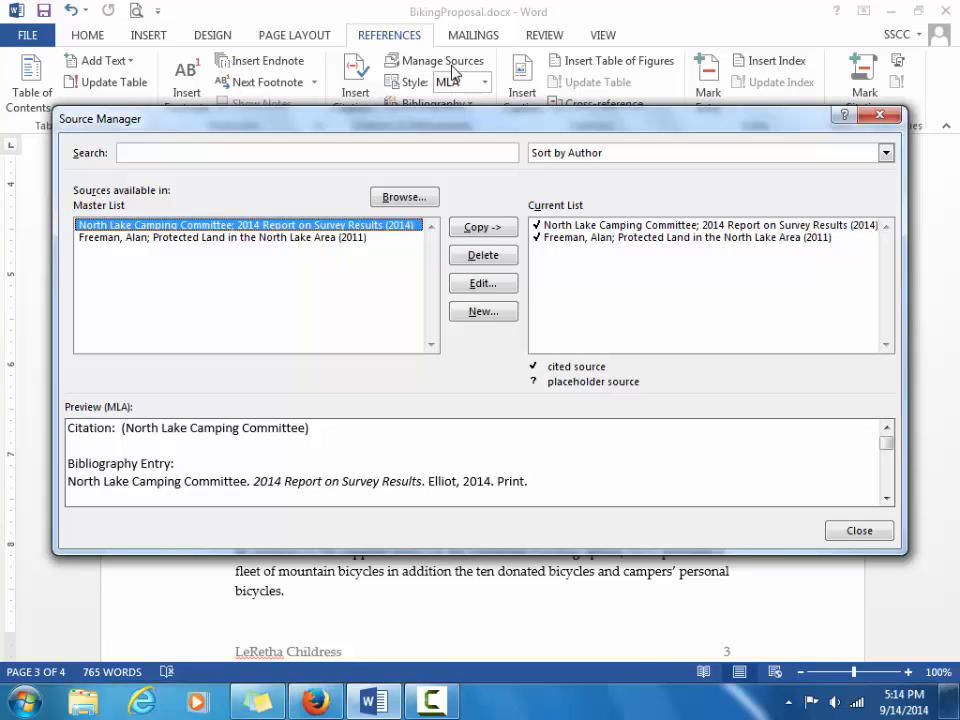
click(483, 311)
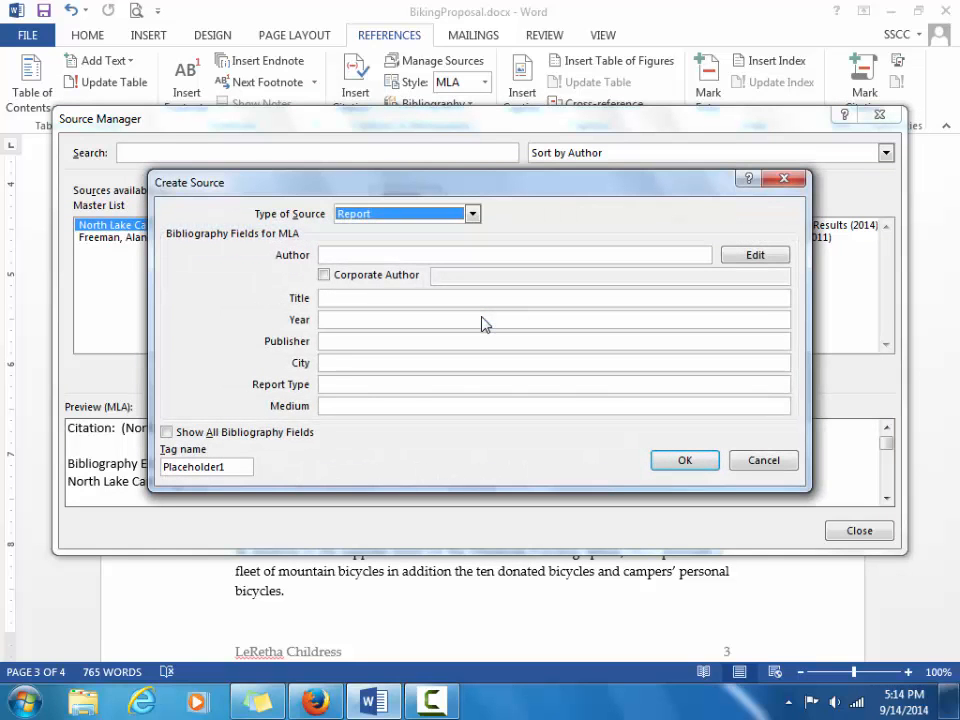
Create a Book source with the author's name and title 'Mountain Biking for Youth'.
click(471, 214)
click(460, 231)
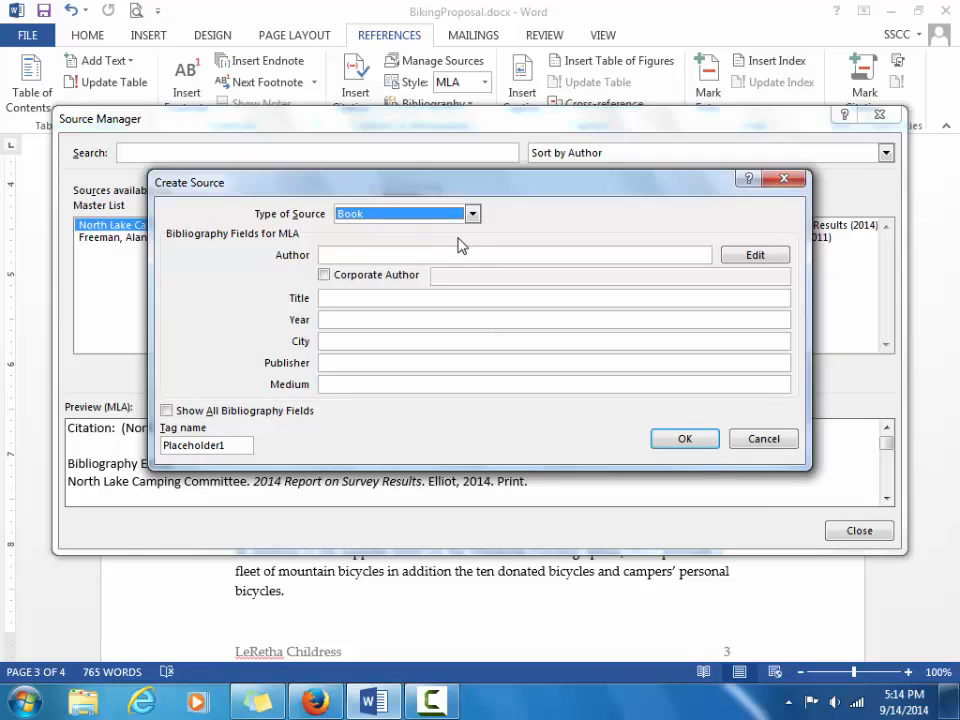
click(440, 251)
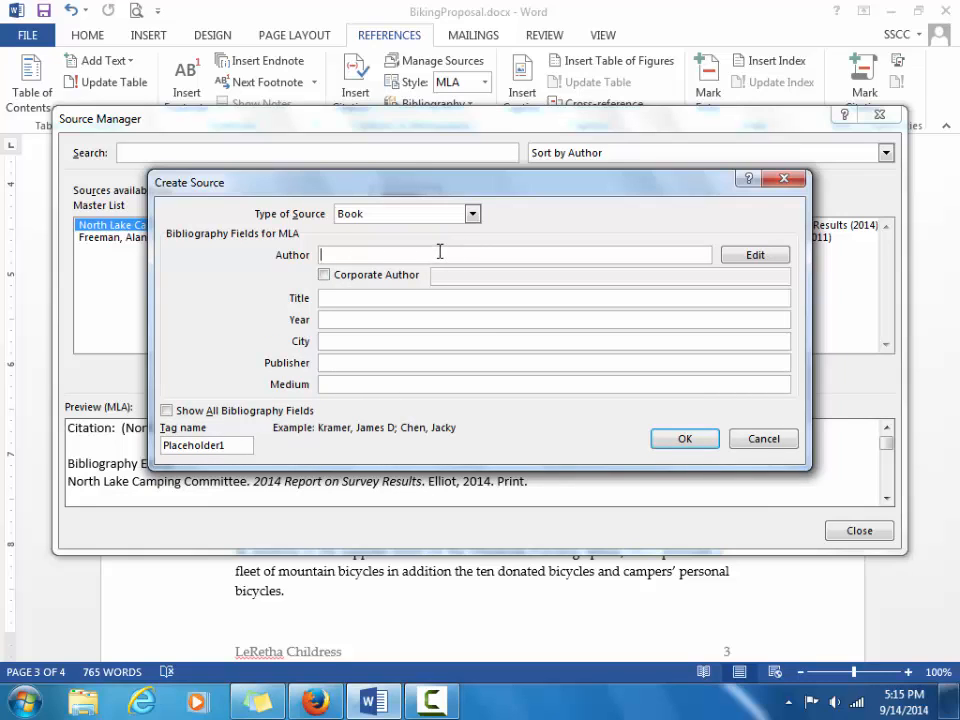
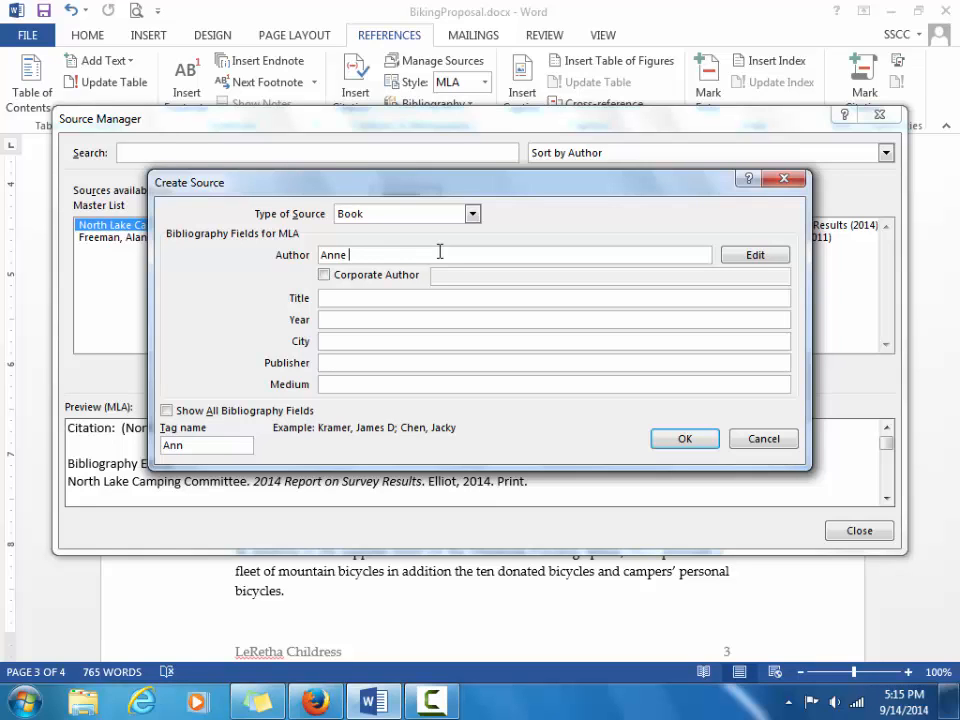
click(414, 295)
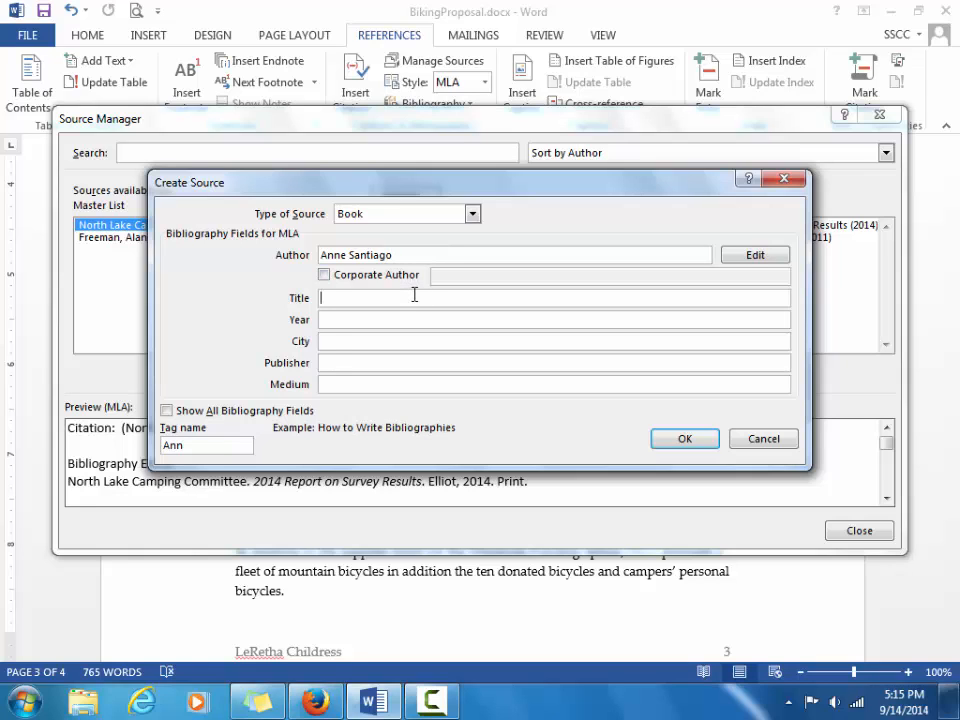
text(Mountain Biking for Youth)
Enter year 2014, city Boston, and begin the publisher name.
key(Tab)
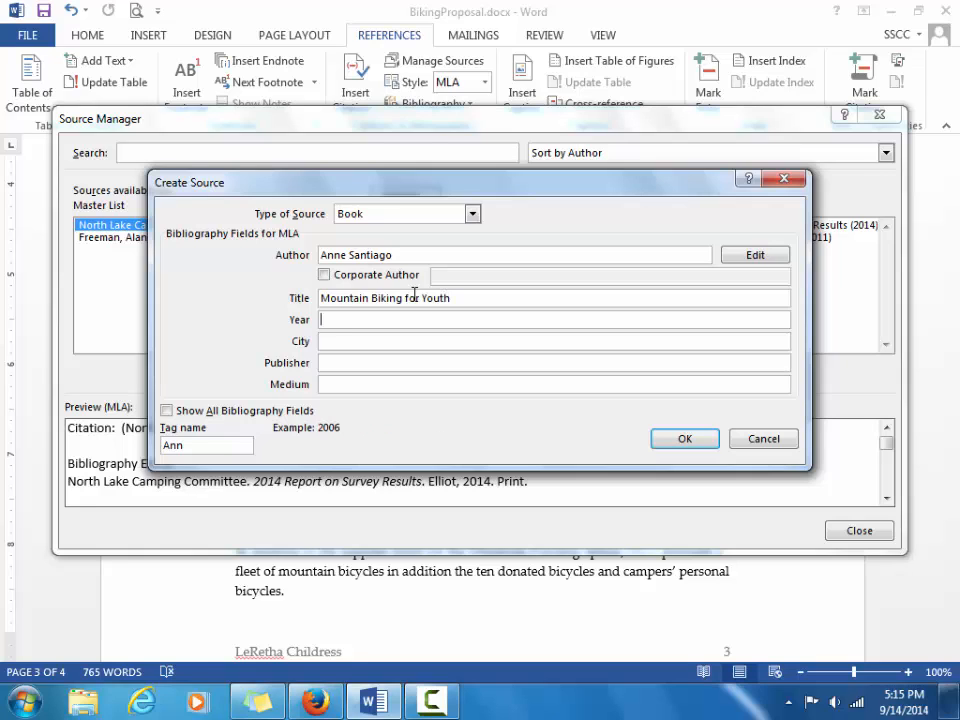
text(2014)
key(Tab)
text(Bost)
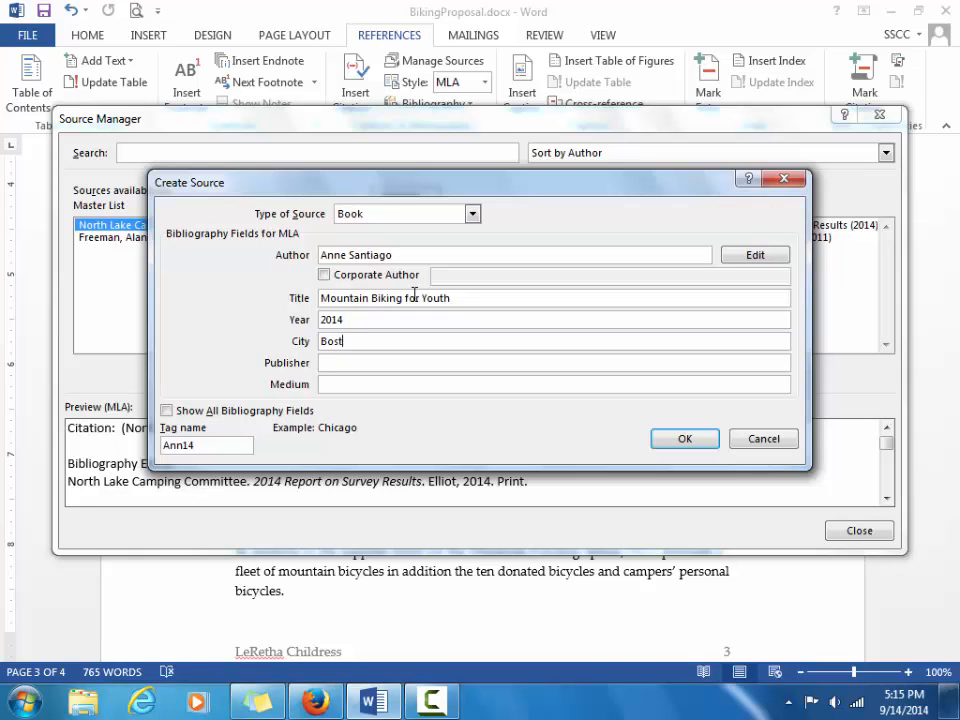
text(on)
key(Tab)
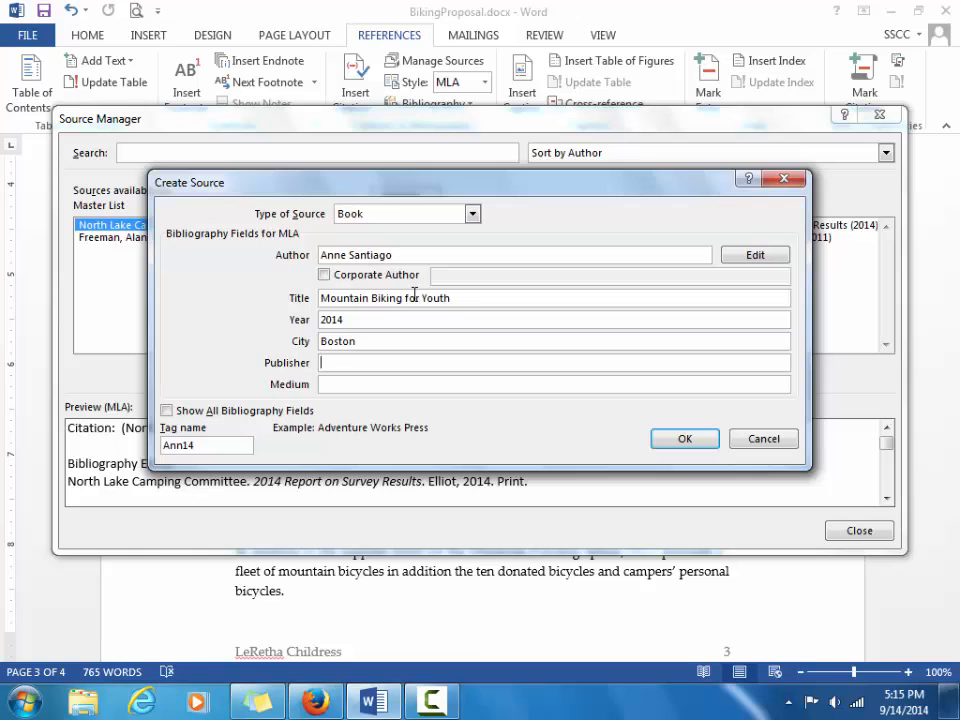
text(Holmes Pre)
Fix the title typo, complete publisher Holmes Press, set medium Print, and save the source.
click(414, 297)
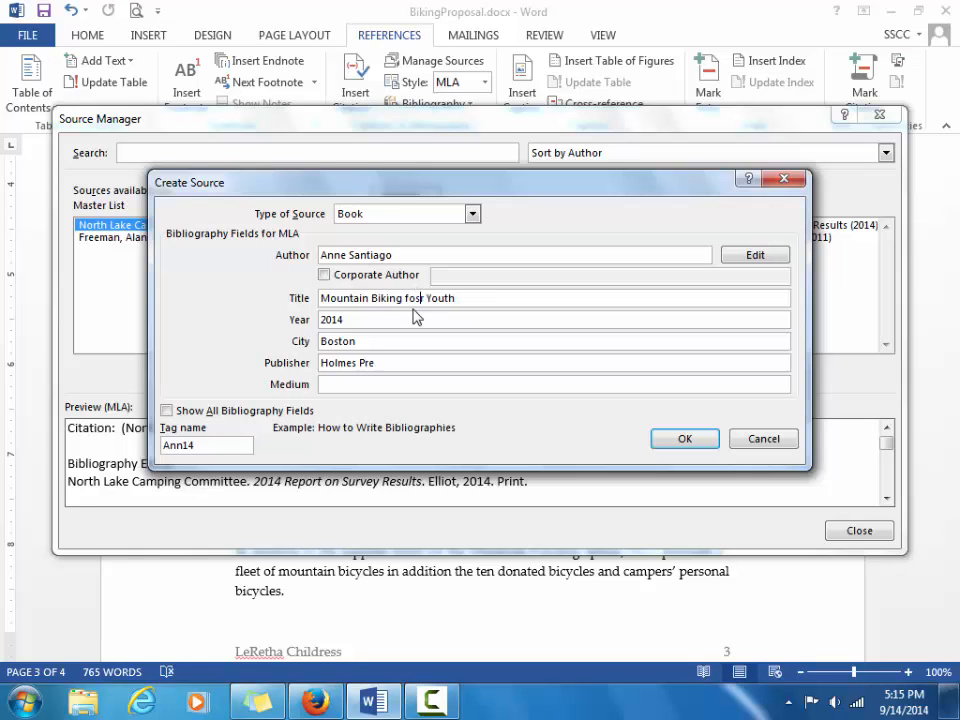
key(BackSpace)
text(r)
click(393, 360)
text(ss)
key(Tab)
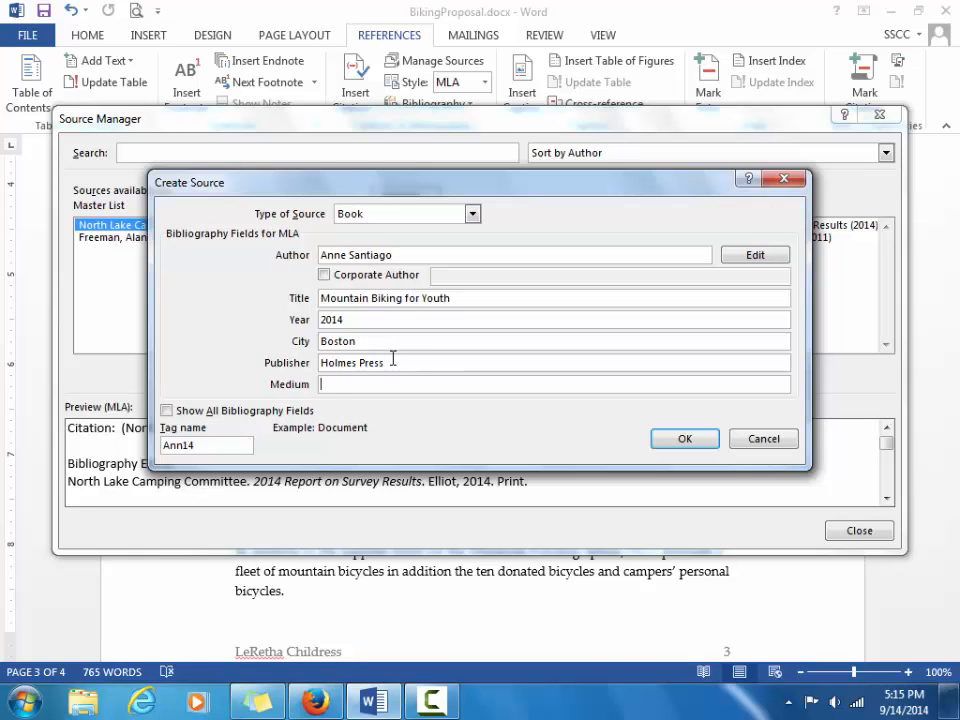
text(Print)
click(665, 440)
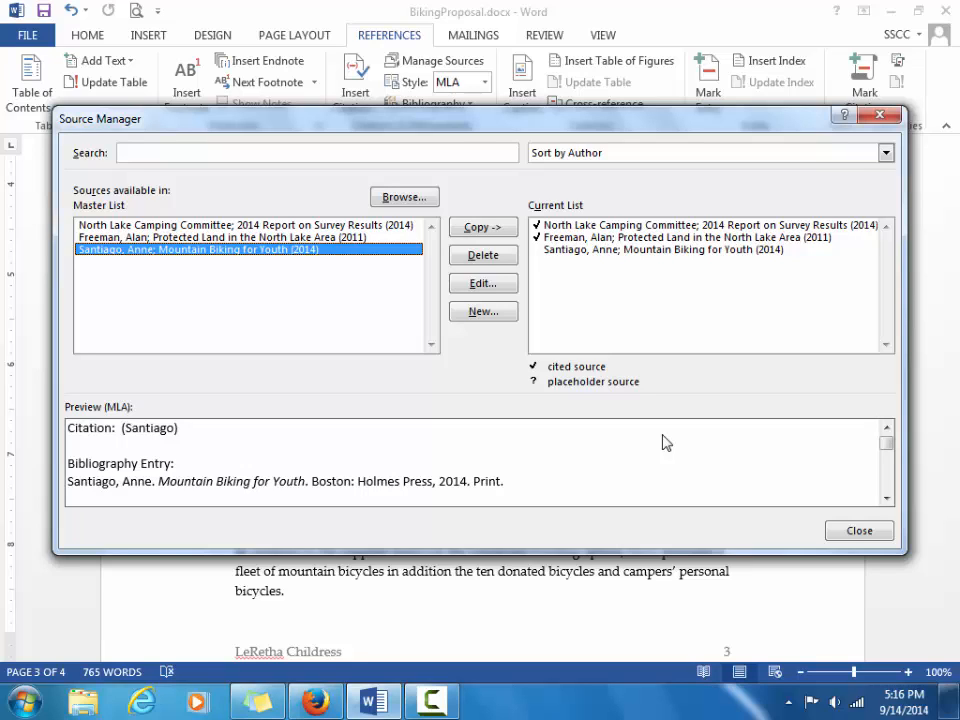
Close the Source Manager.
click(853, 537)
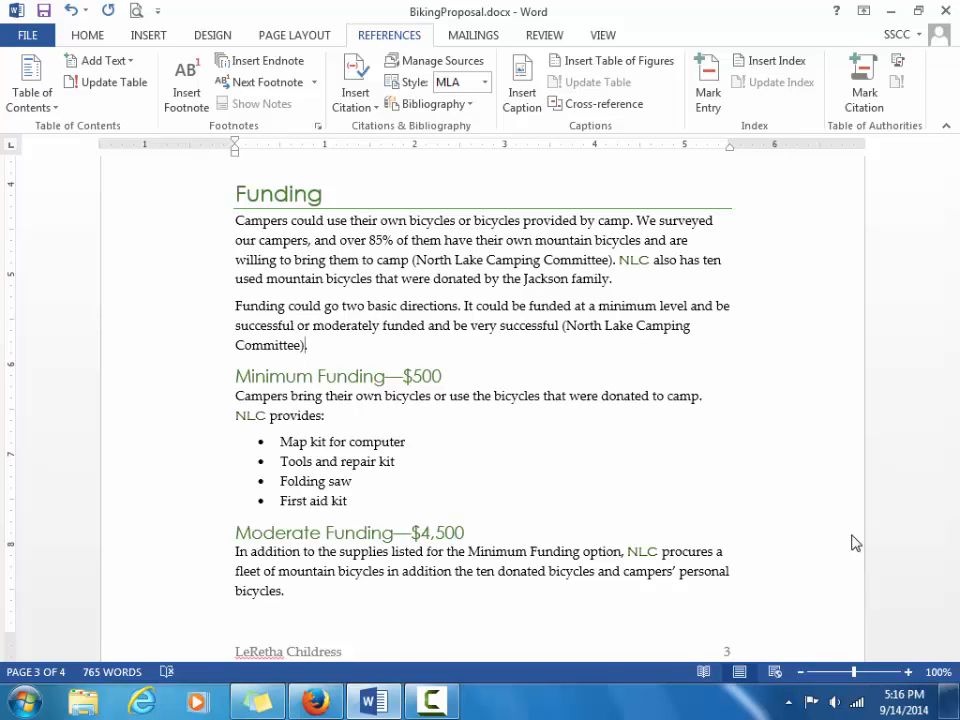
Add page 7 to the first North Lake Camping Committee citation.
click(583, 258)
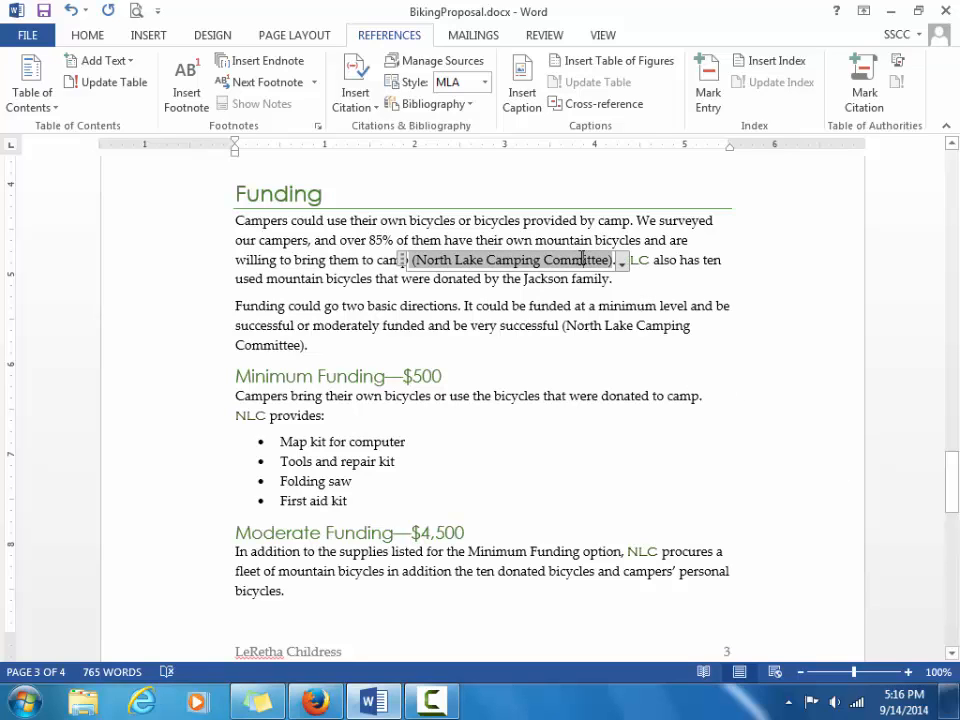
click(621, 262)
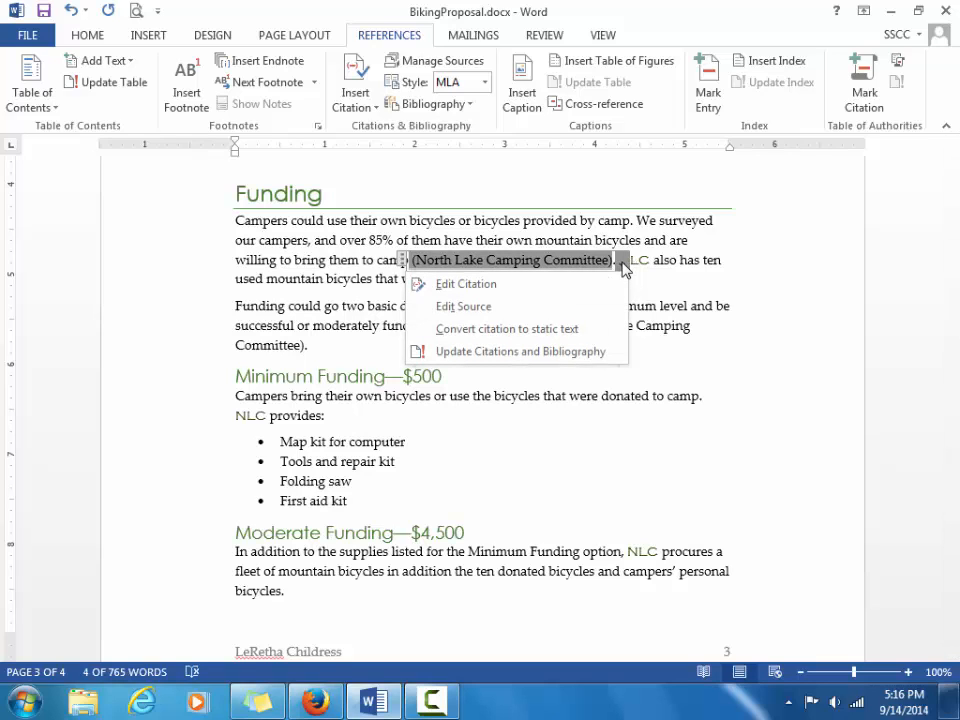
click(609, 284)
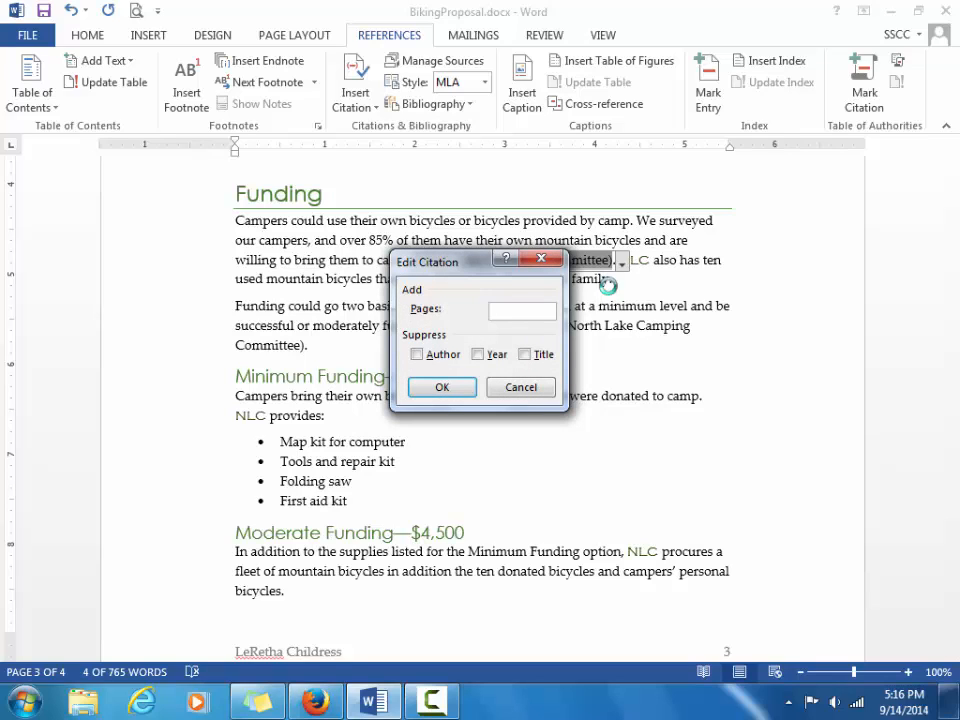
text(7)
click(441, 388)
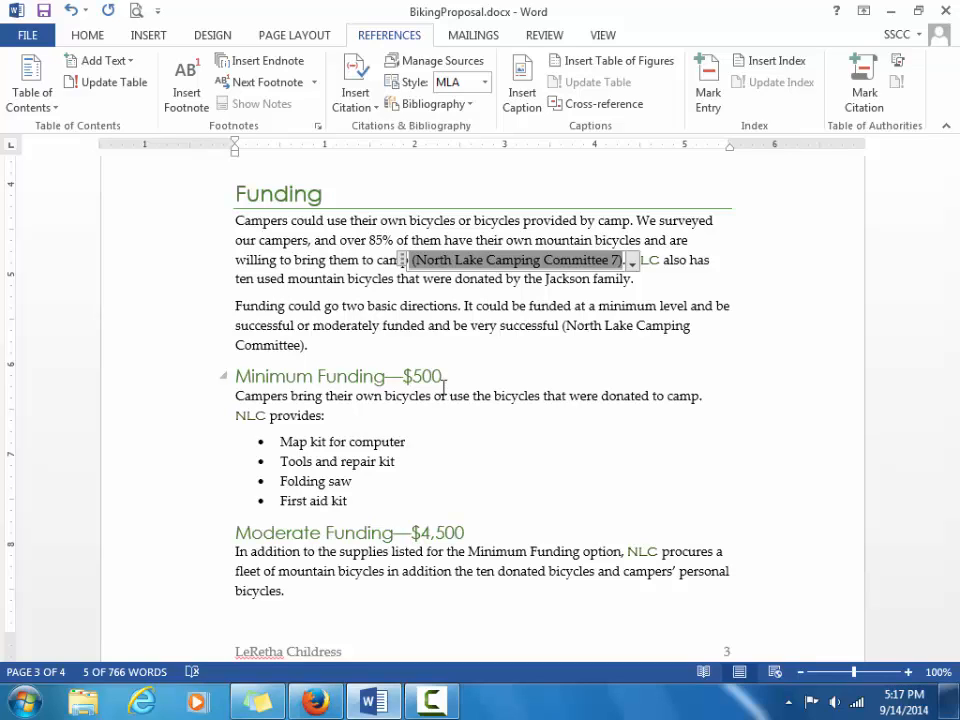
Add page 12 to the second Committee citation and save the document.
click(578, 328)
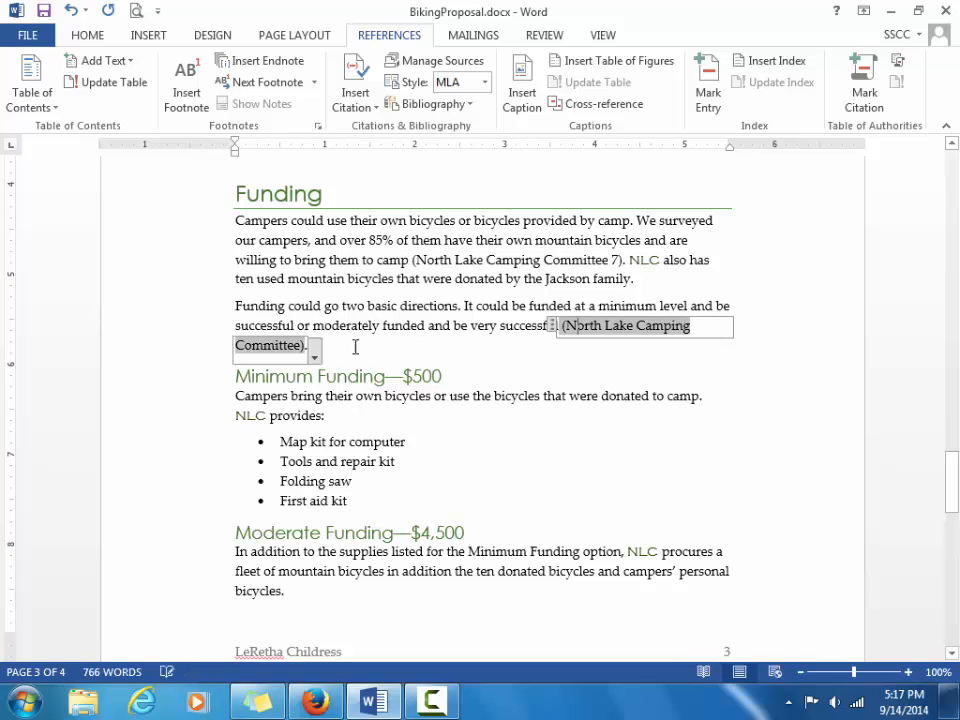
click(315, 357)
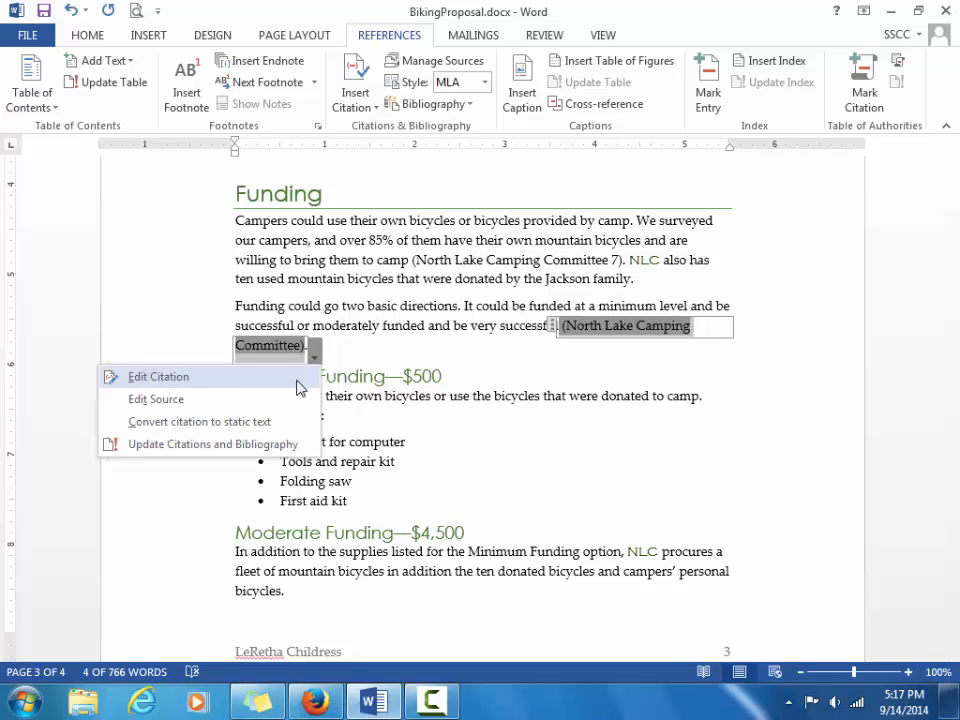
click(300, 378)
text(12)
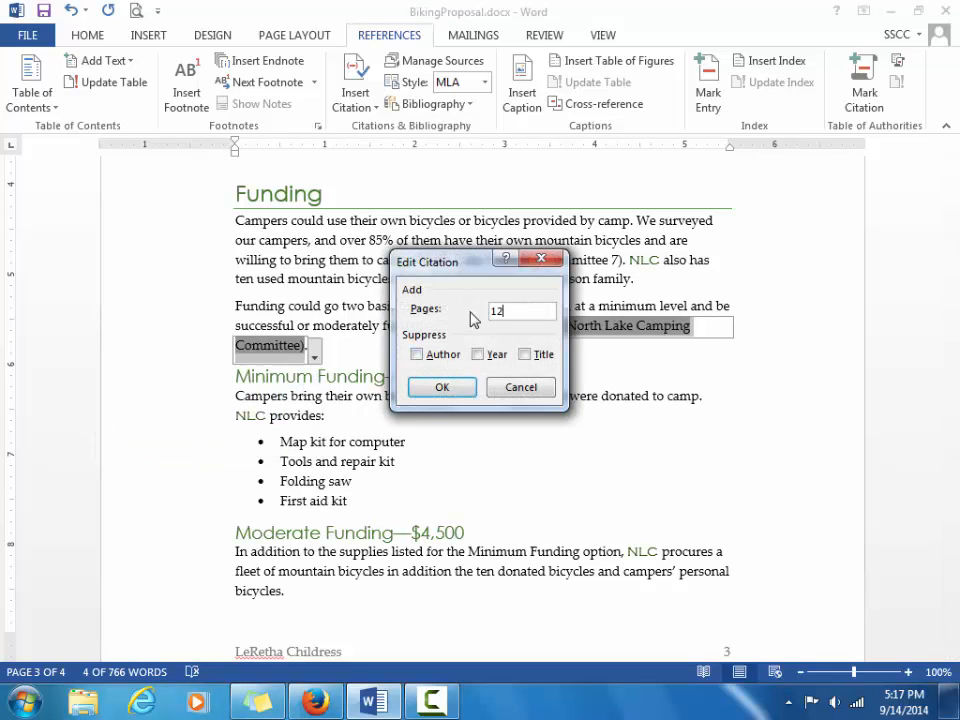
click(456, 388)
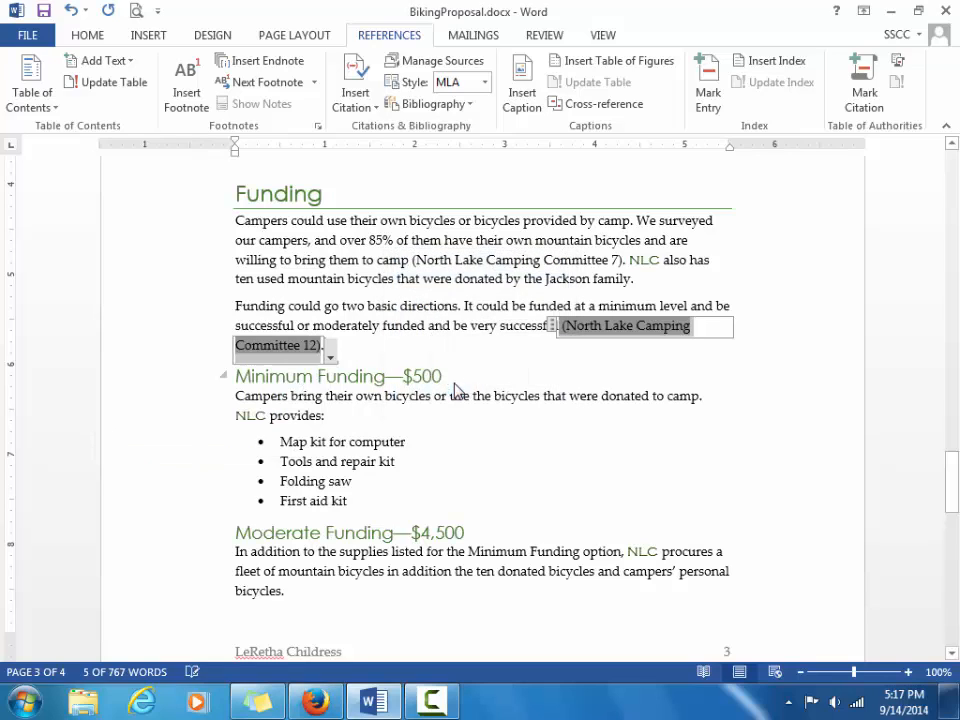
click(506, 347)
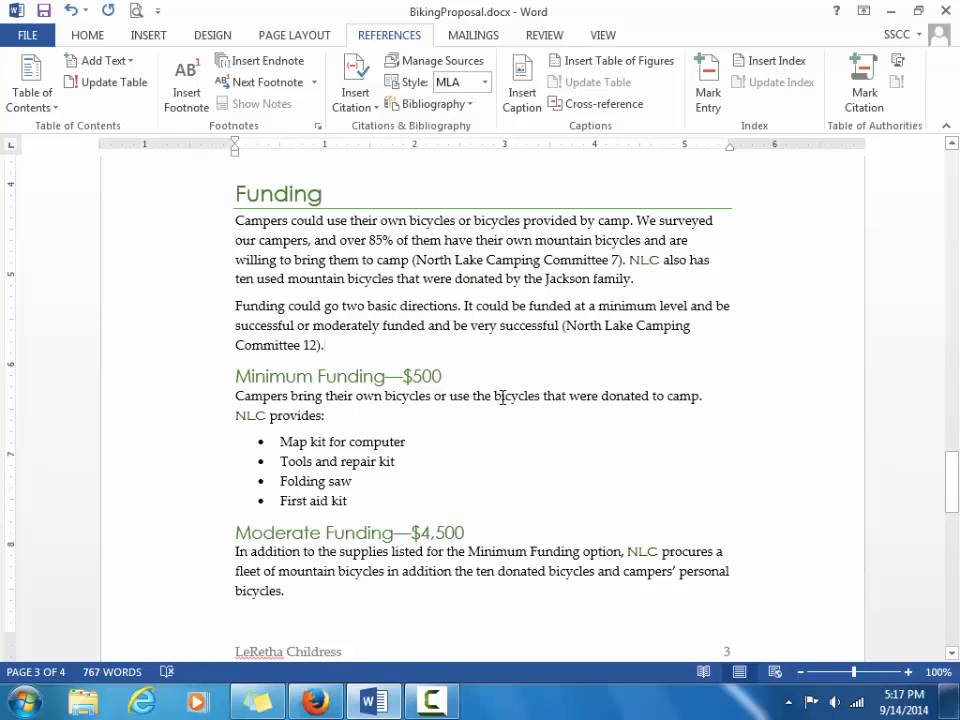
key(ctrl+s)
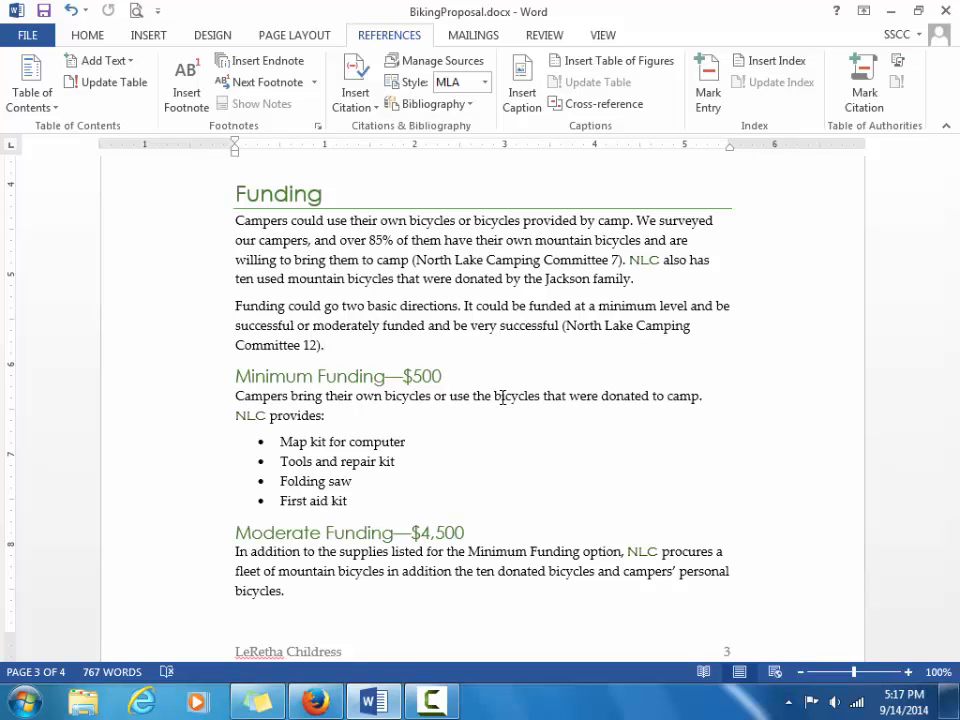
Insert a page break after the Conclusion, creating an empty fifth page.
key(ctrl+End)
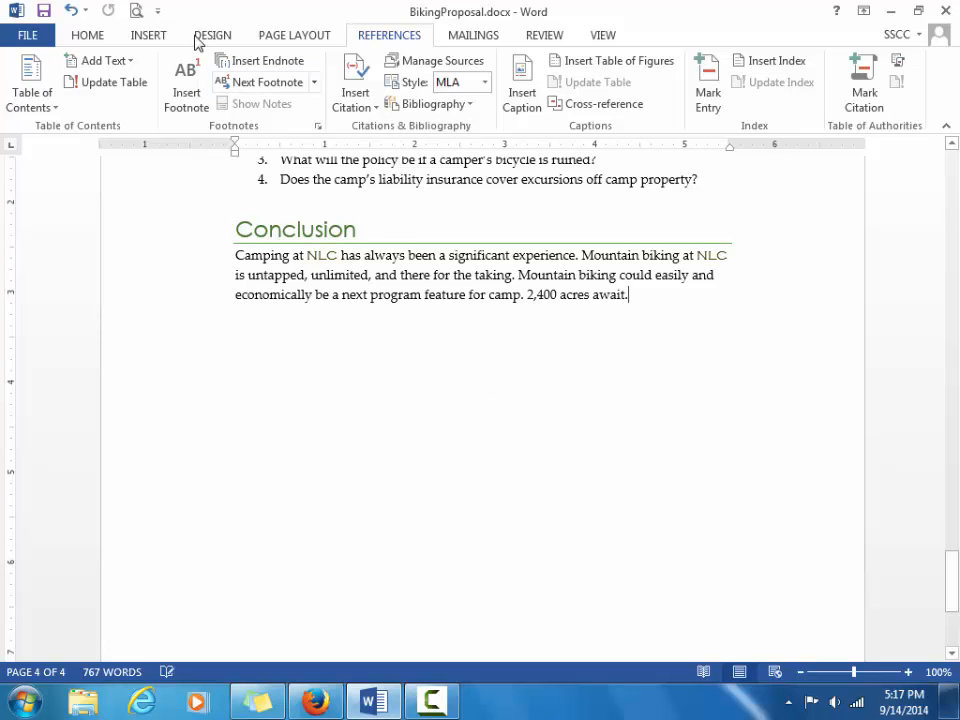
click(148, 35)
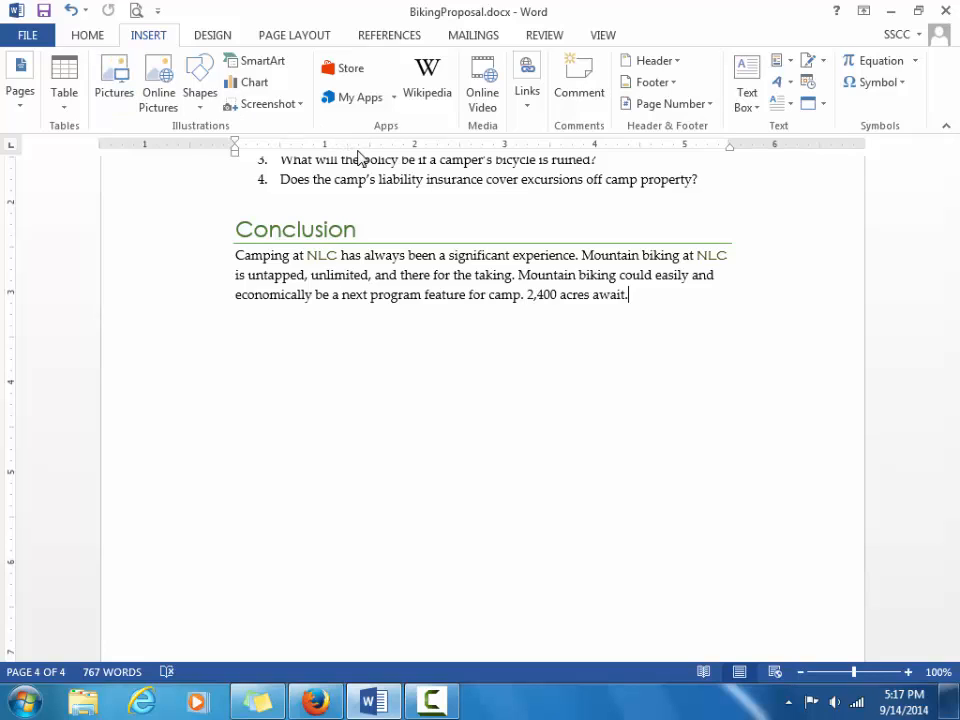
click(18, 108)
click(101, 176)
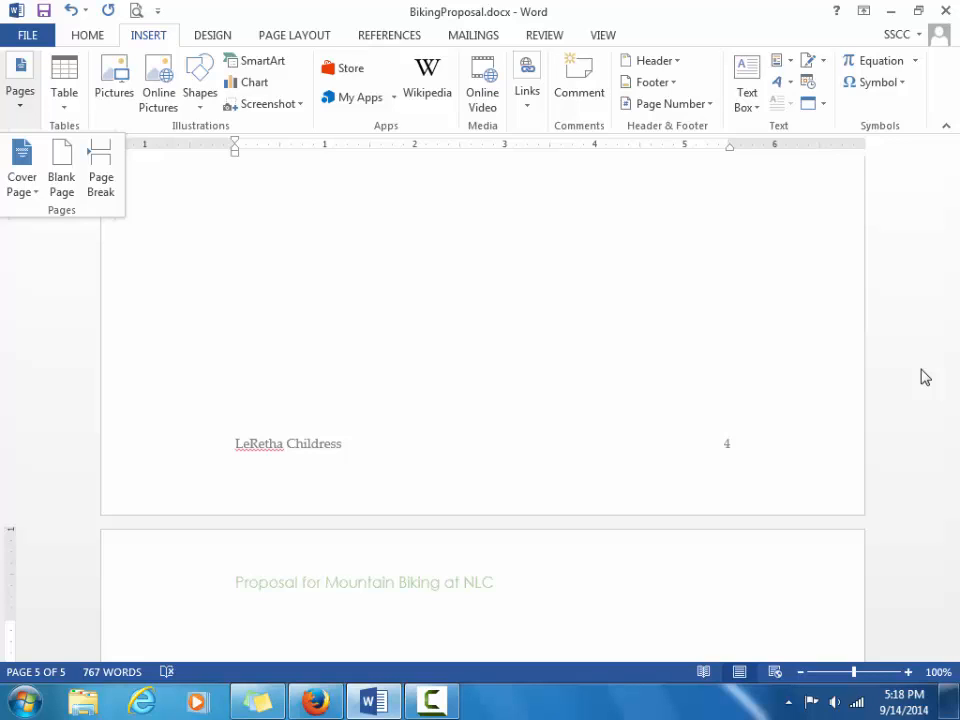
key(Escape)
scroll(950, 369, up, 5)
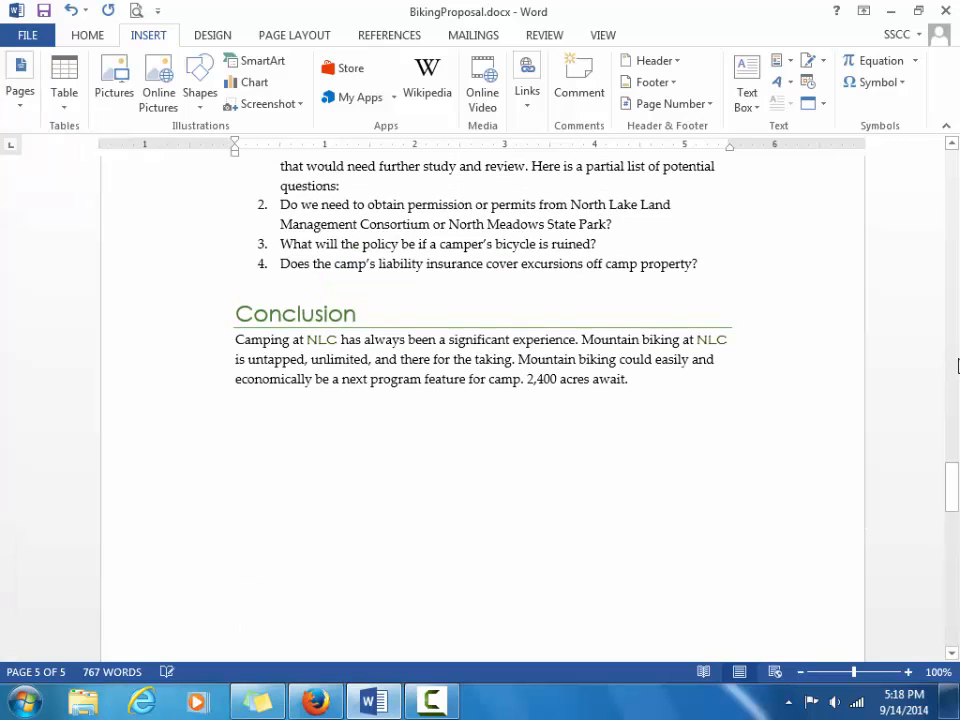
drag(953, 490, 950, 563)
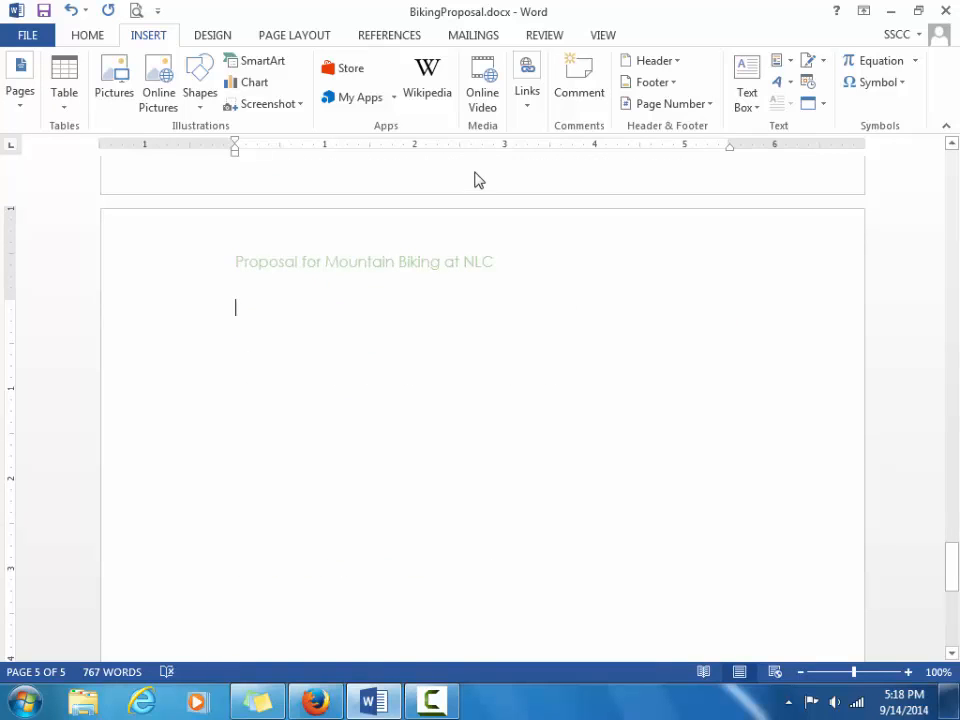
Insert a Works Cited bibliography listing all three sources on the fifth page.
click(384, 38)
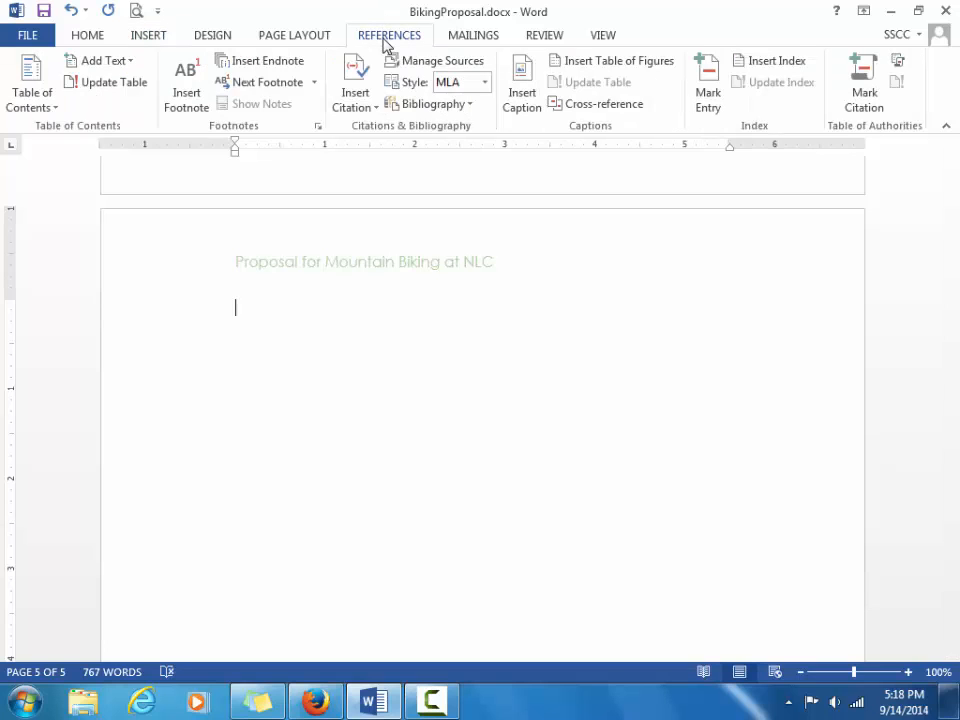
click(442, 106)
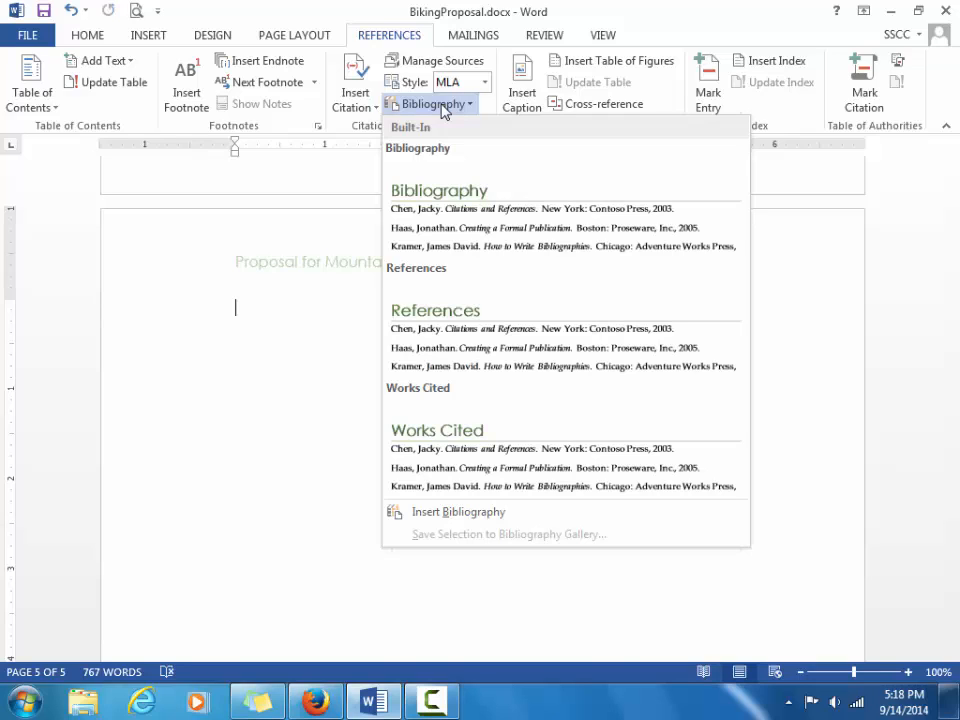
click(568, 455)
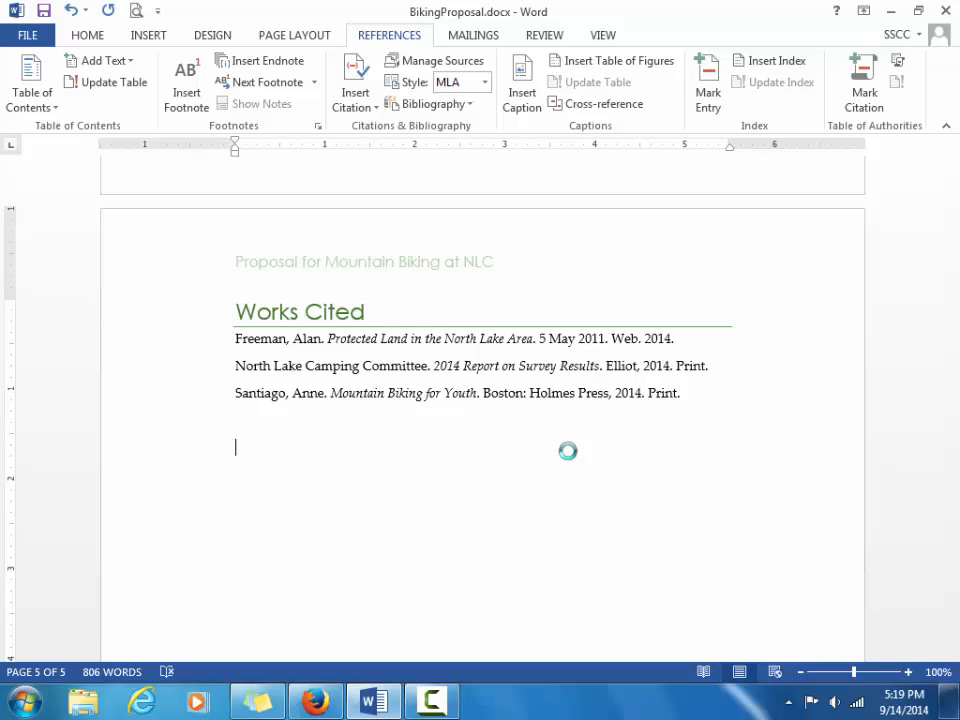
key(ctrl+Home)
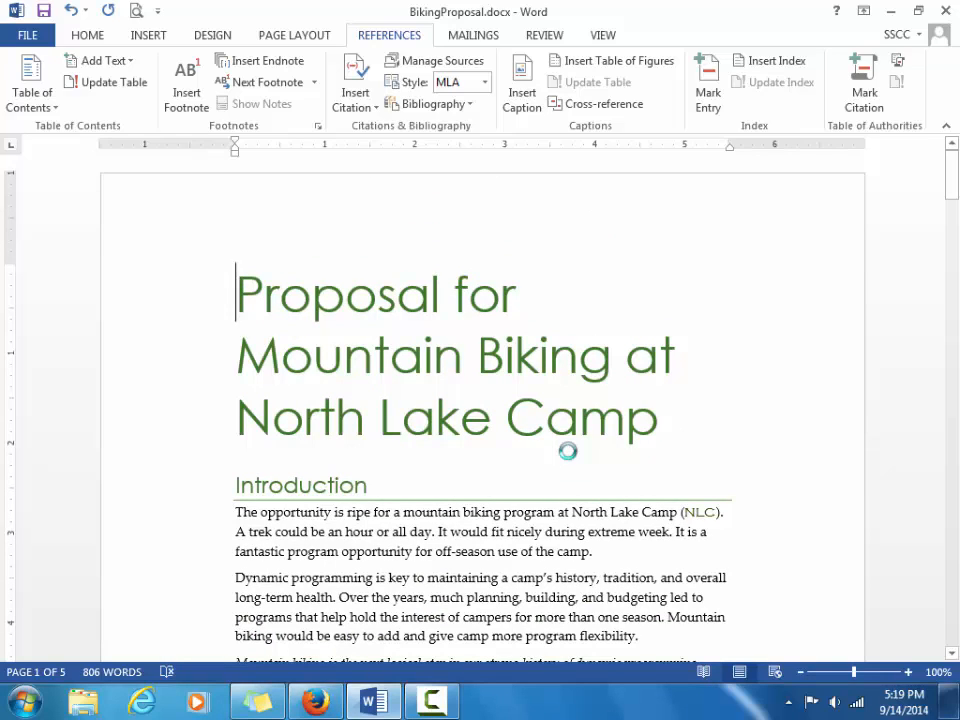
Select the (Freeman) citation in Available Land and open its options dropdown.
drag(953, 180, 953, 215)
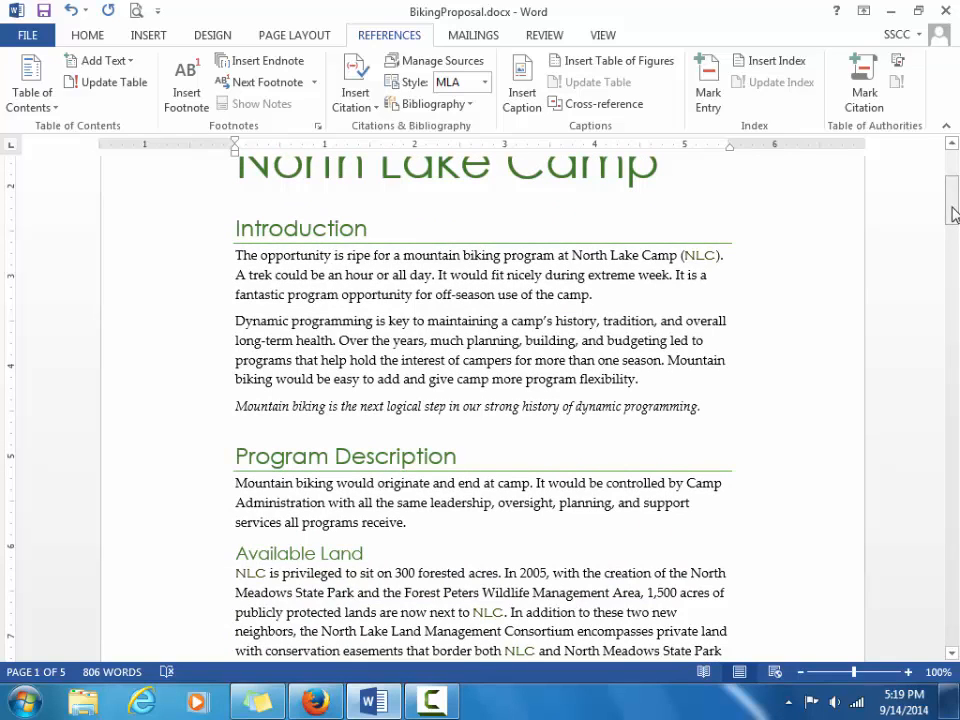
drag(955, 215, 955, 234)
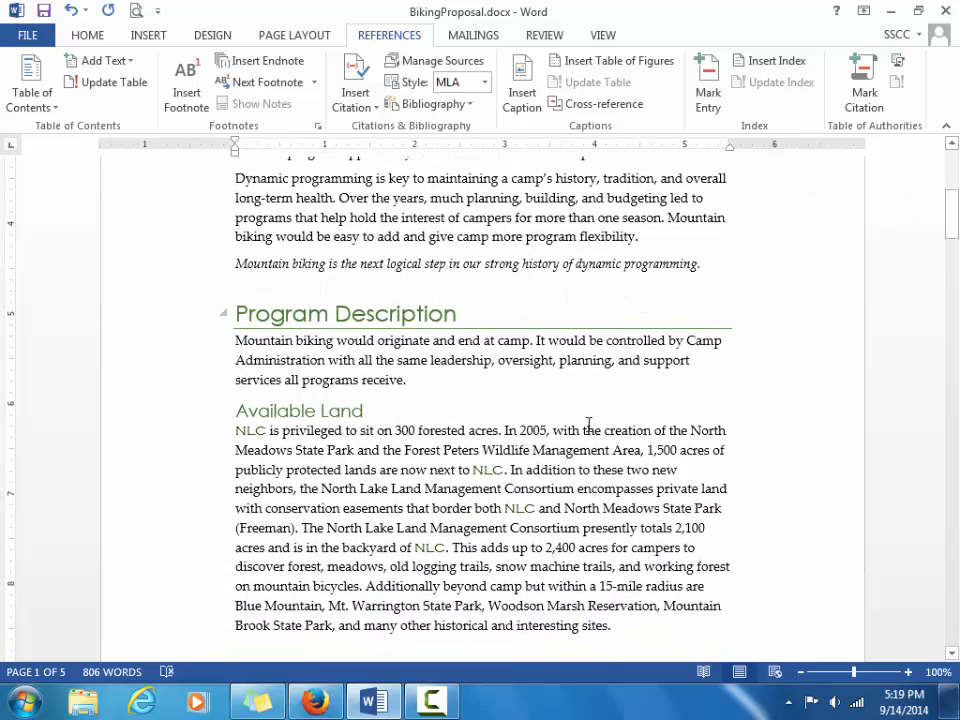
click(286, 527)
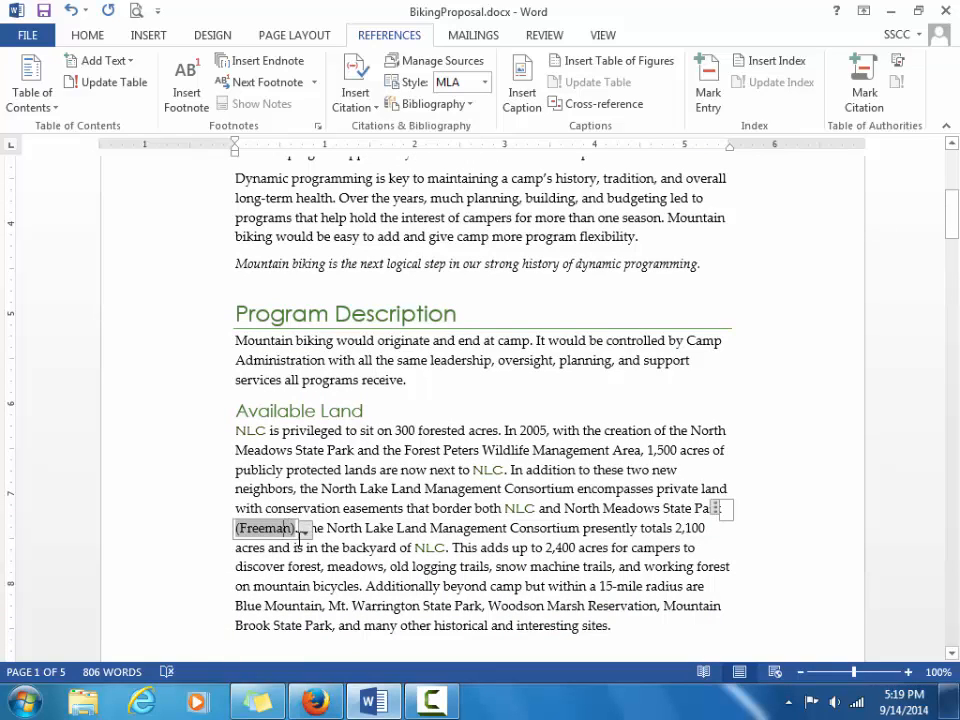
click(305, 530)
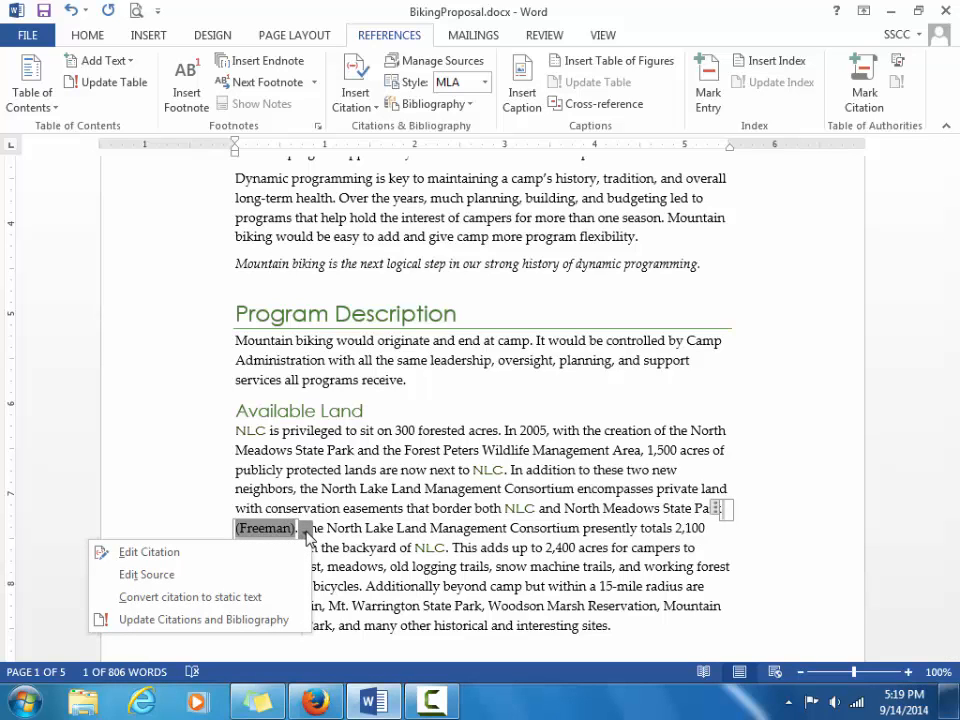
Edit the Freeman source's month from May to August and update both source lists.
click(284, 576)
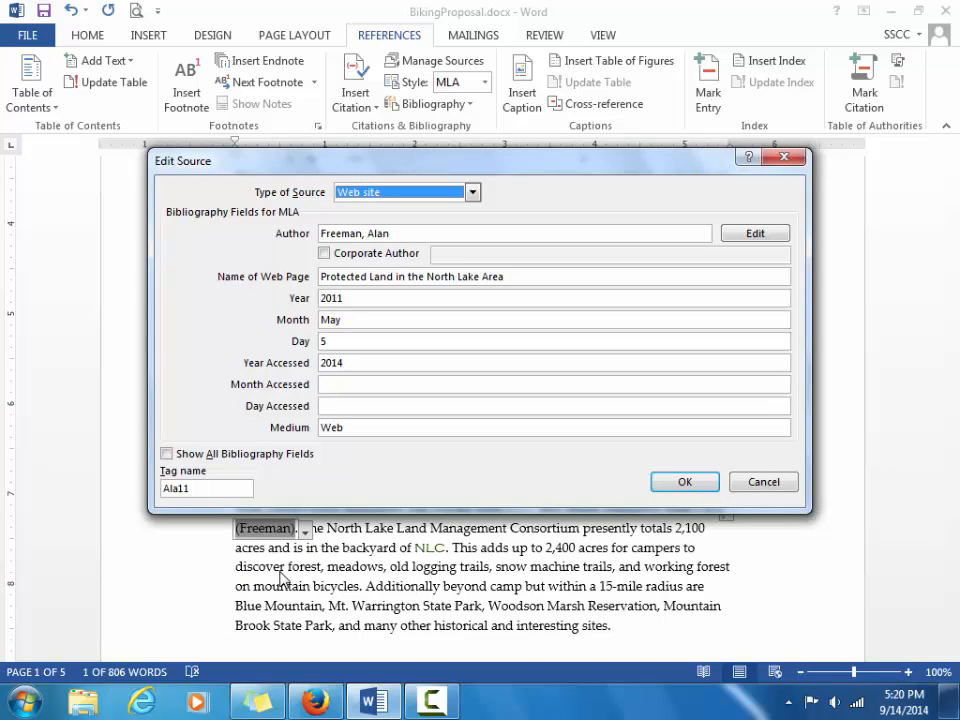
click(350, 320)
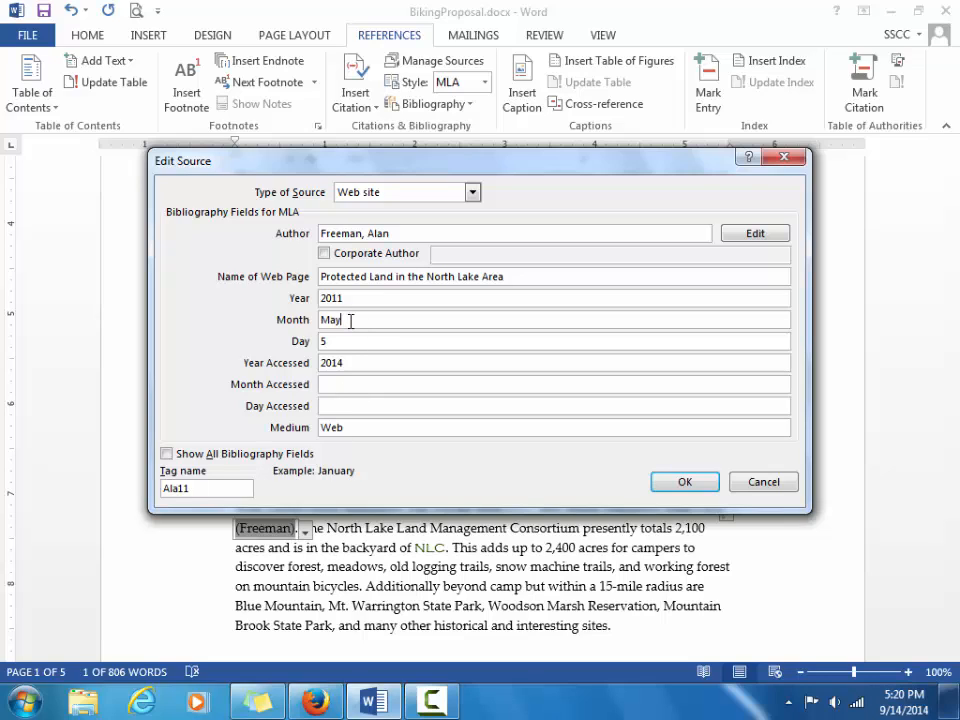
double_click(350, 320)
text(August)
click(680, 483)
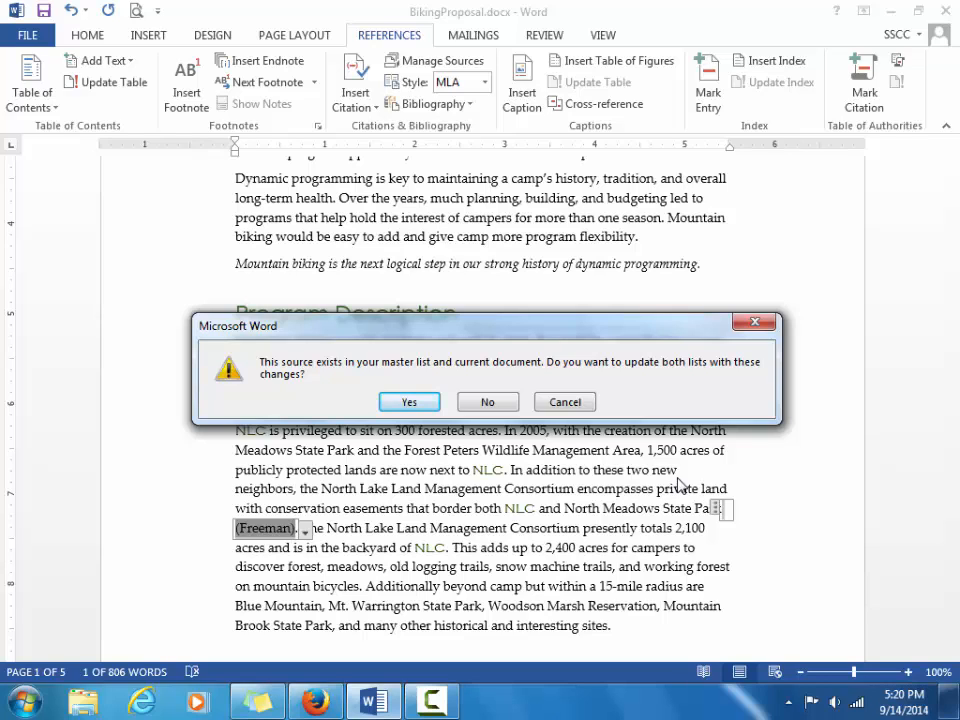
click(410, 401)
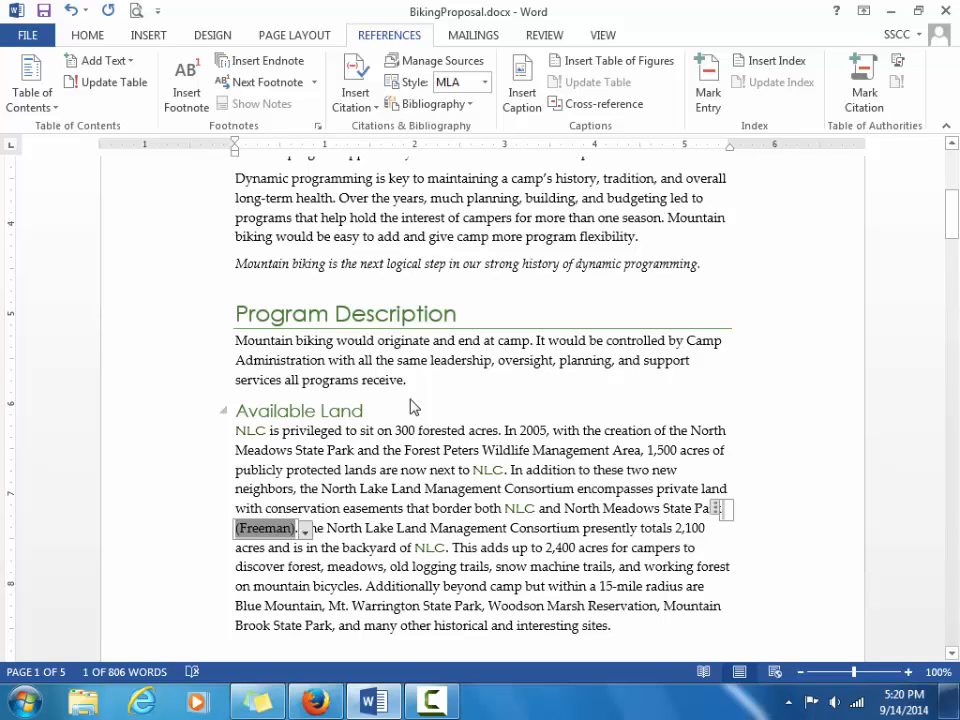
click(720, 407)
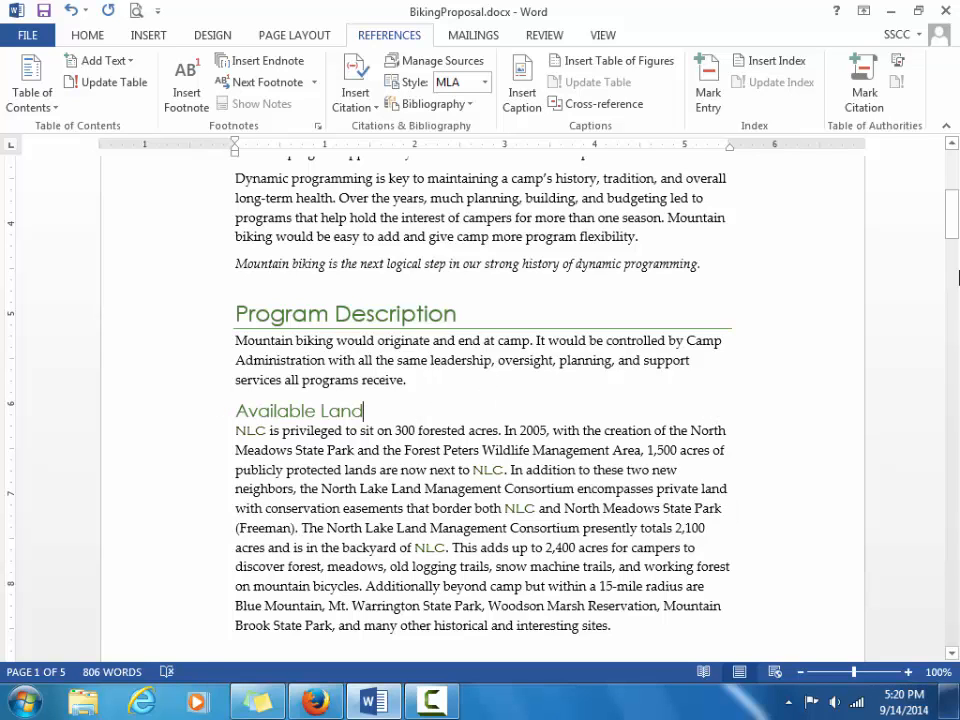
Update the Works Cited list to show Freeman's 5 August 2011 date, then save.
drag(953, 220, 957, 582)
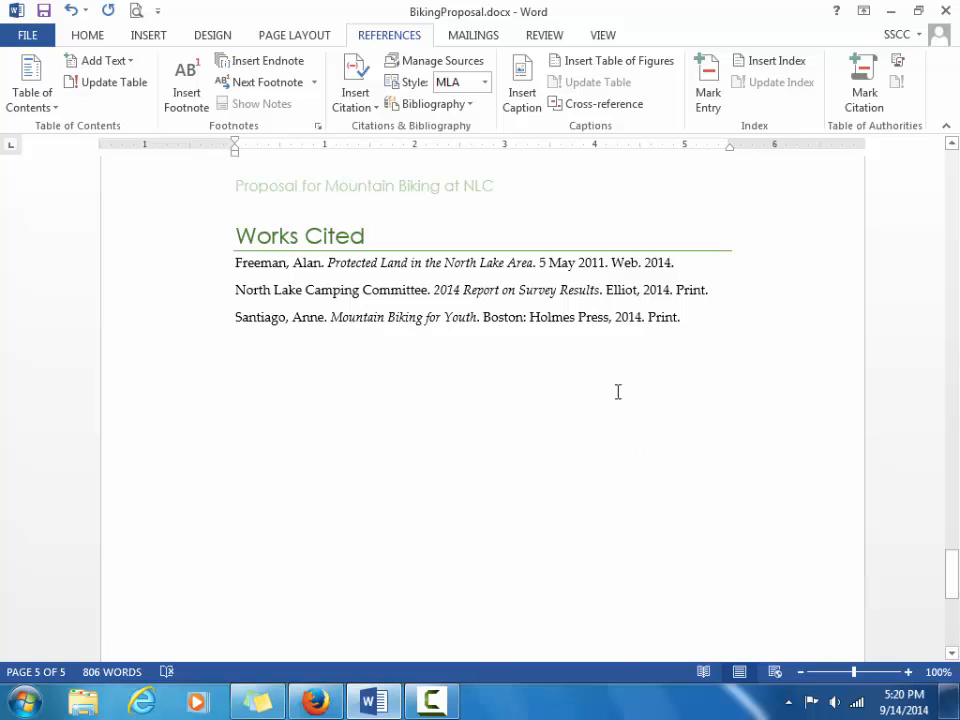
click(576, 262)
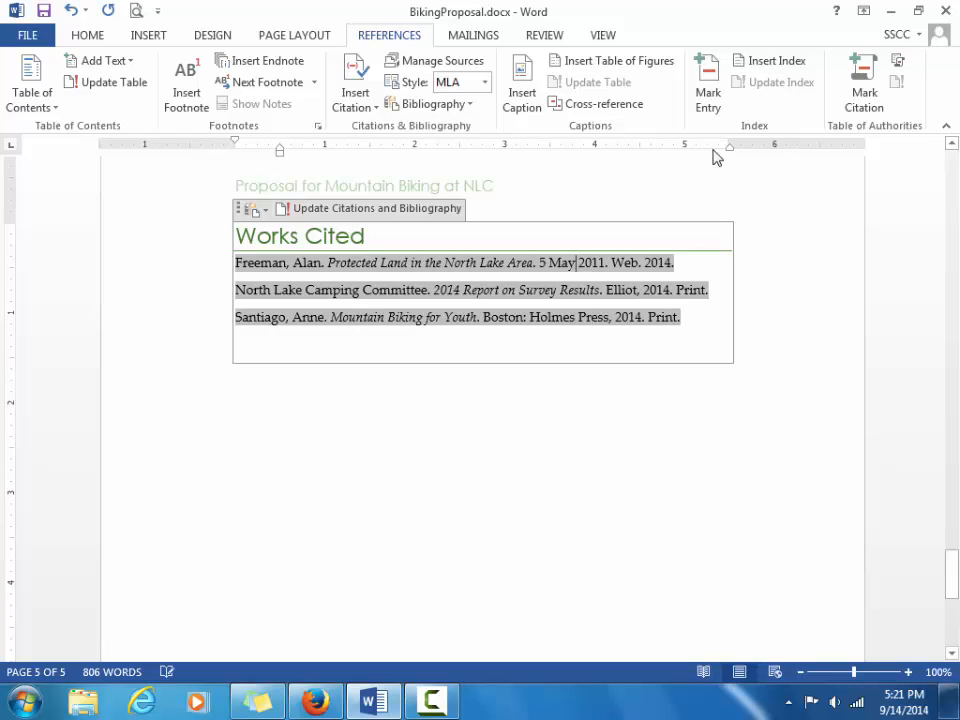
click(447, 210)
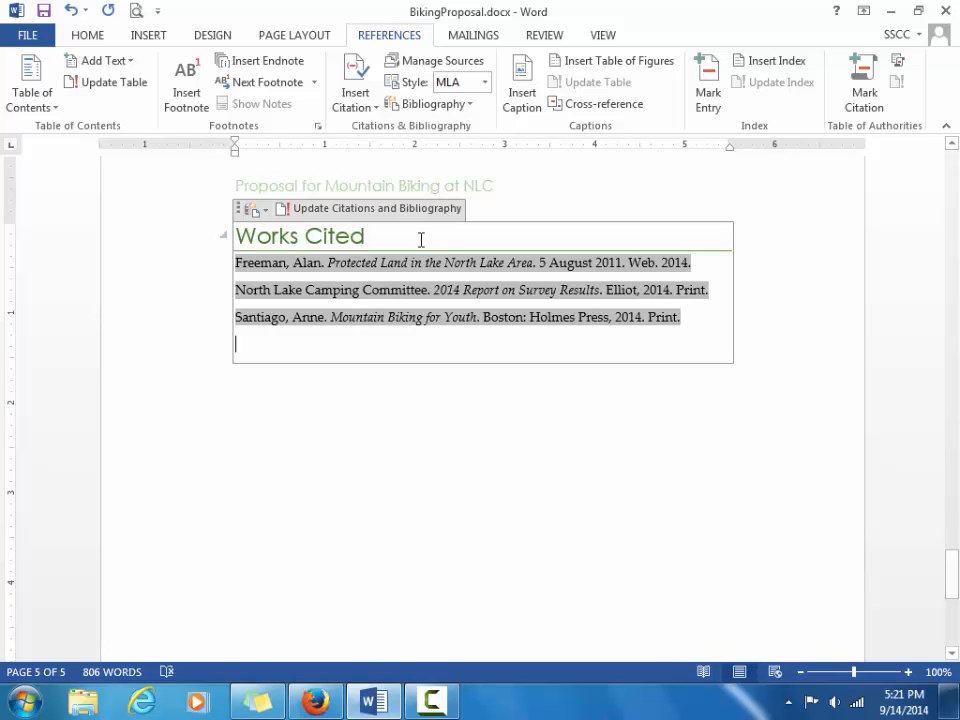
click(725, 475)
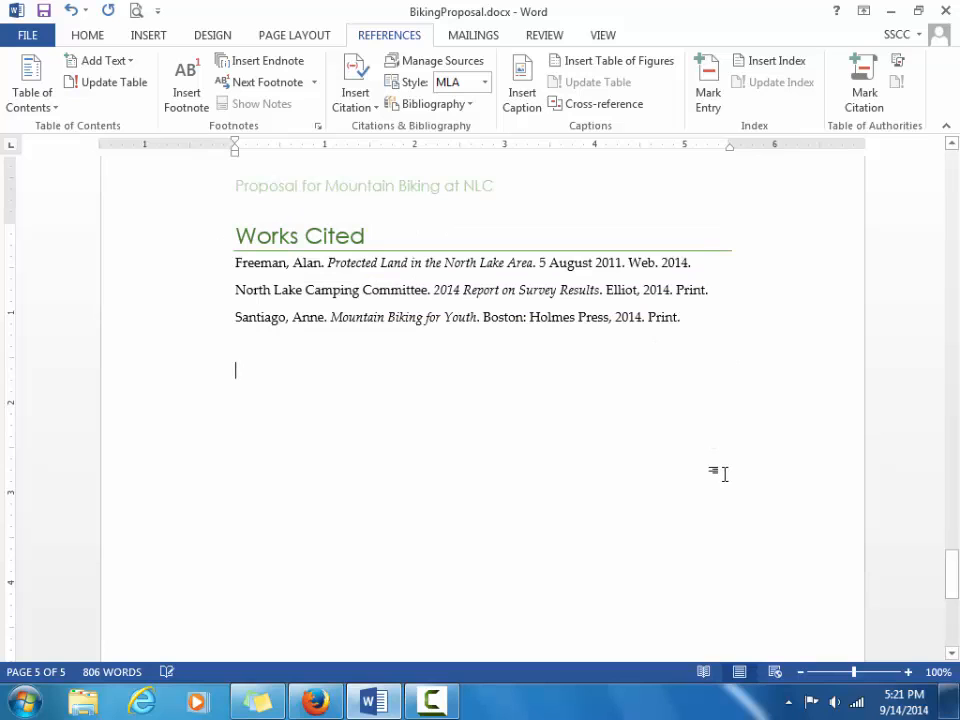
key(ctrl+s)
ctrl+click(725, 475)
Return to the top of the proposal with its title in view.
key(ctrl+Home)
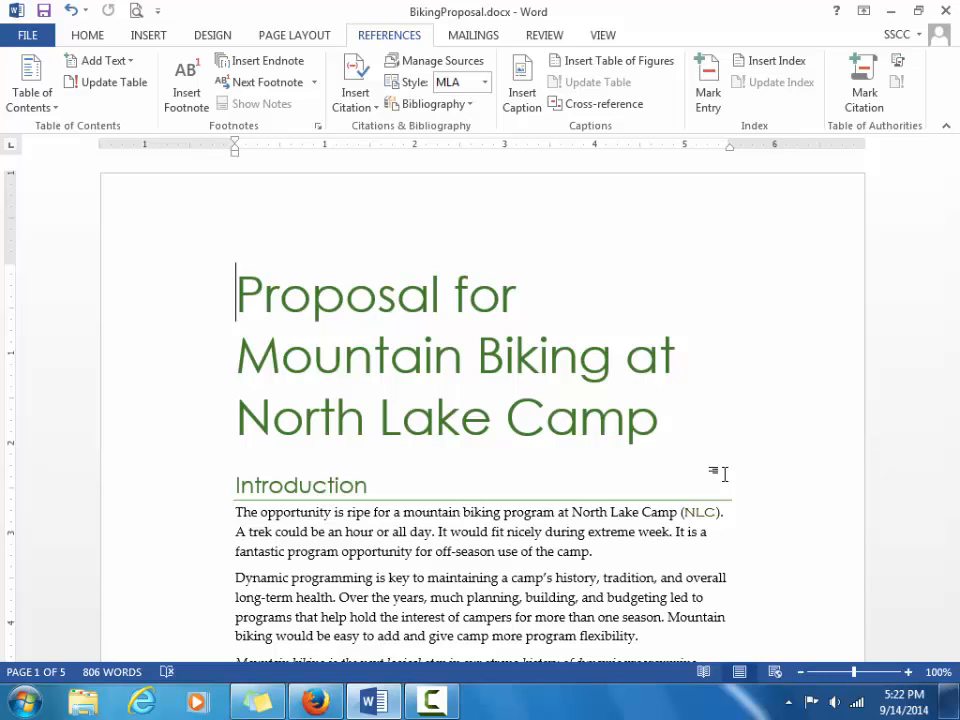
Footnote question 4: 'If we need to increase our liability insurance, this will affect the budget.'.
drag(951, 199, 945, 481)
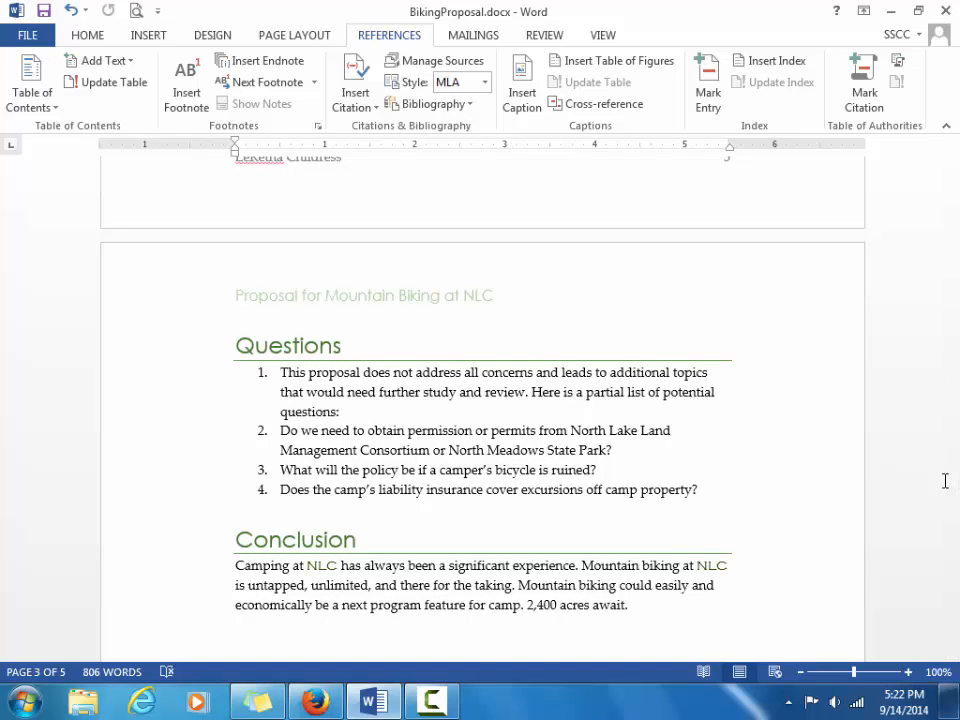
click(717, 490)
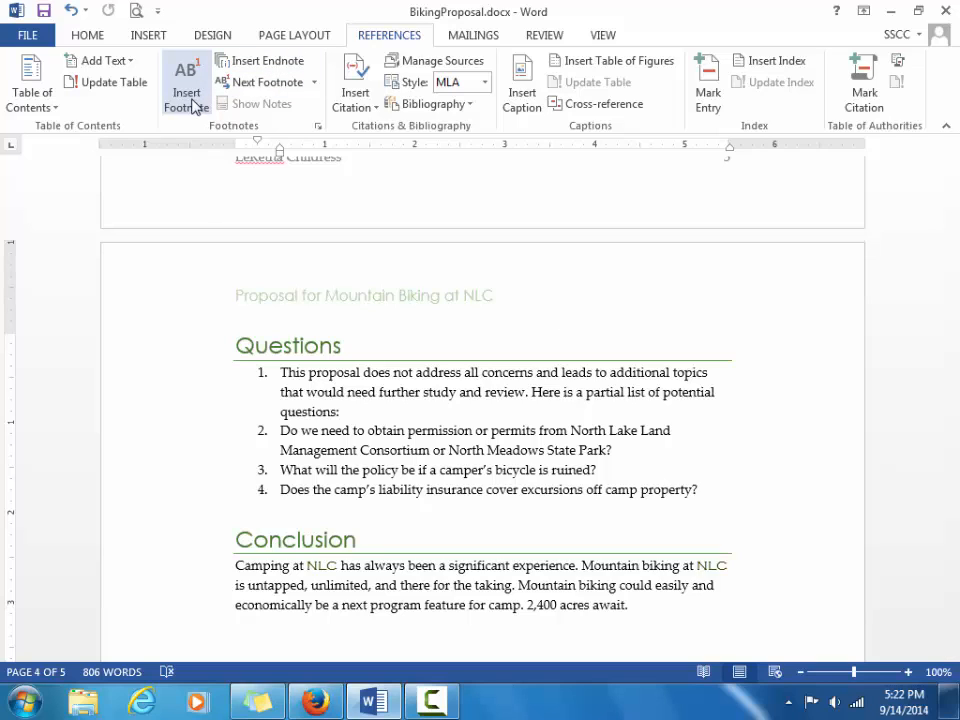
click(193, 107)
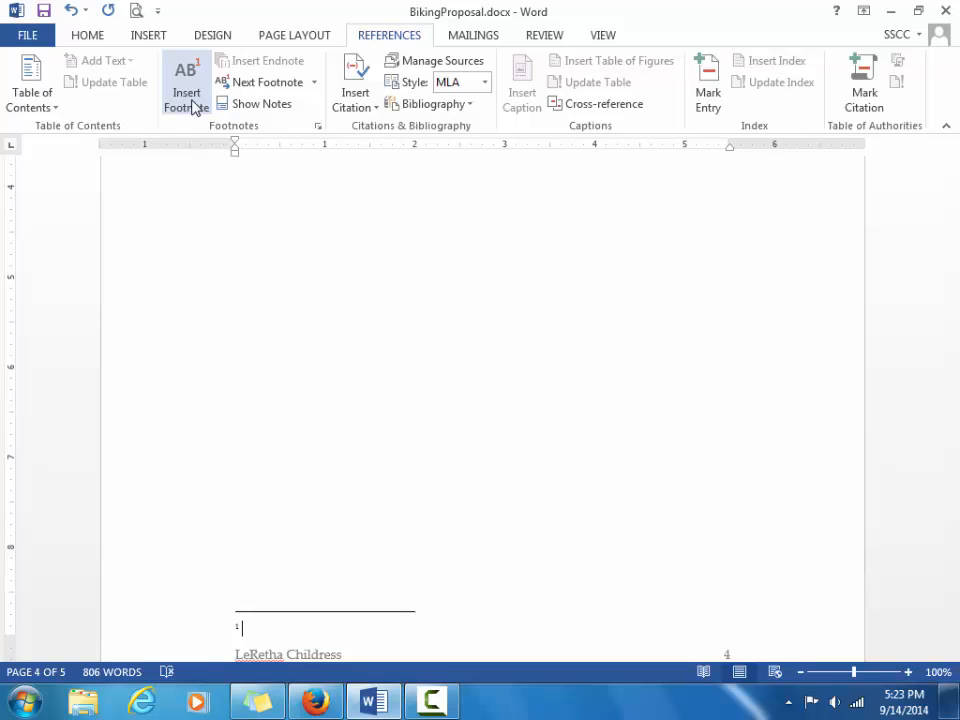
text(If we need ti =)
key(BackSpace)
key(BackSpace)
key(BackSpace)
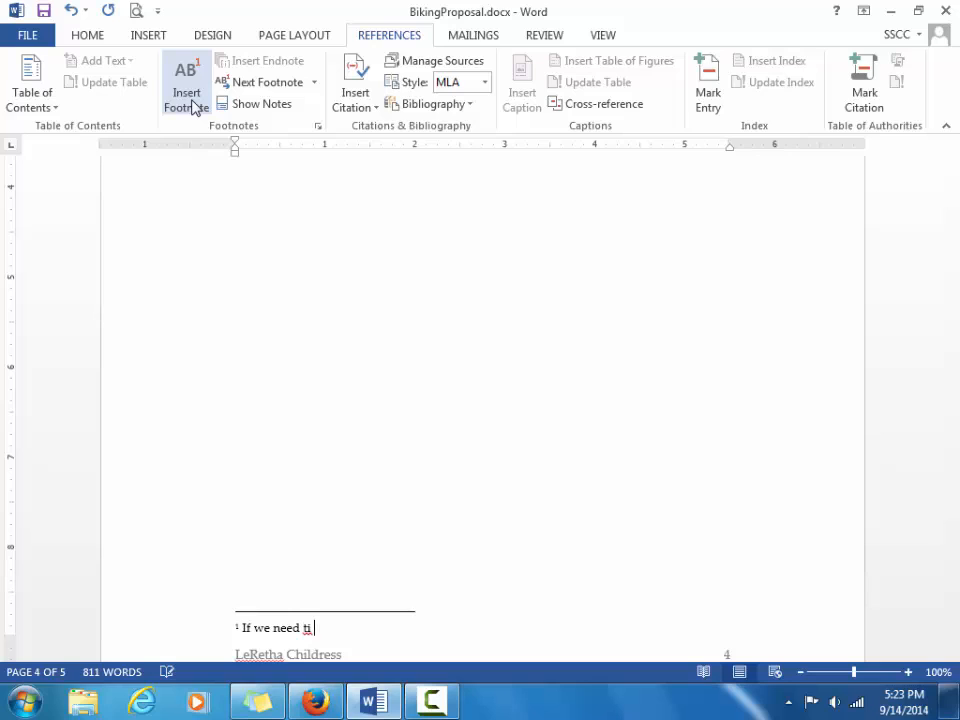
text(o increase our liability )
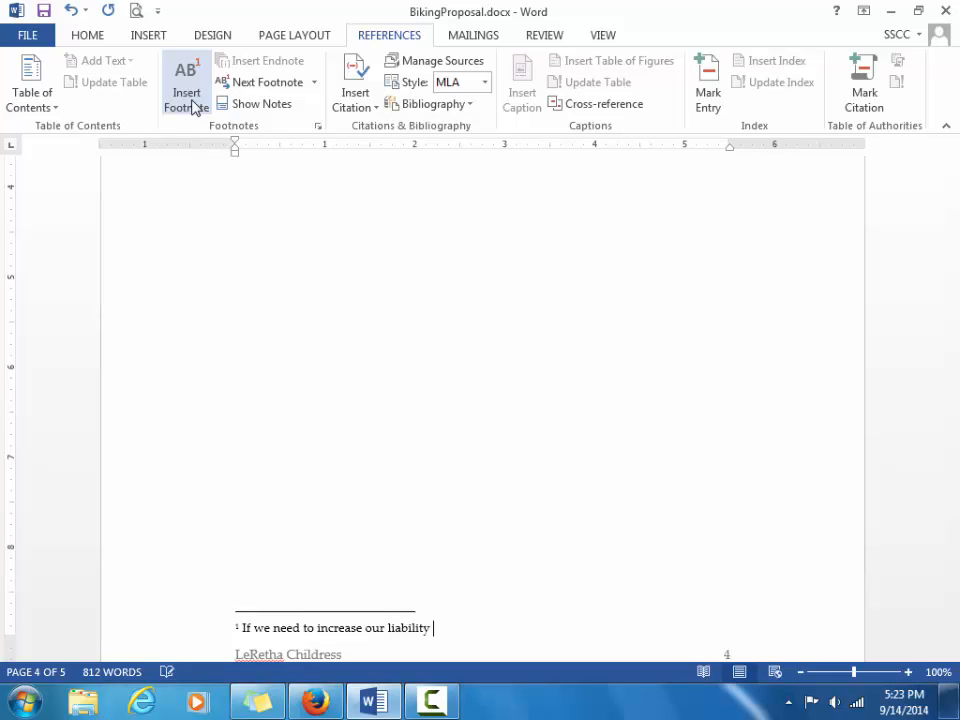
text(insurance, this will )
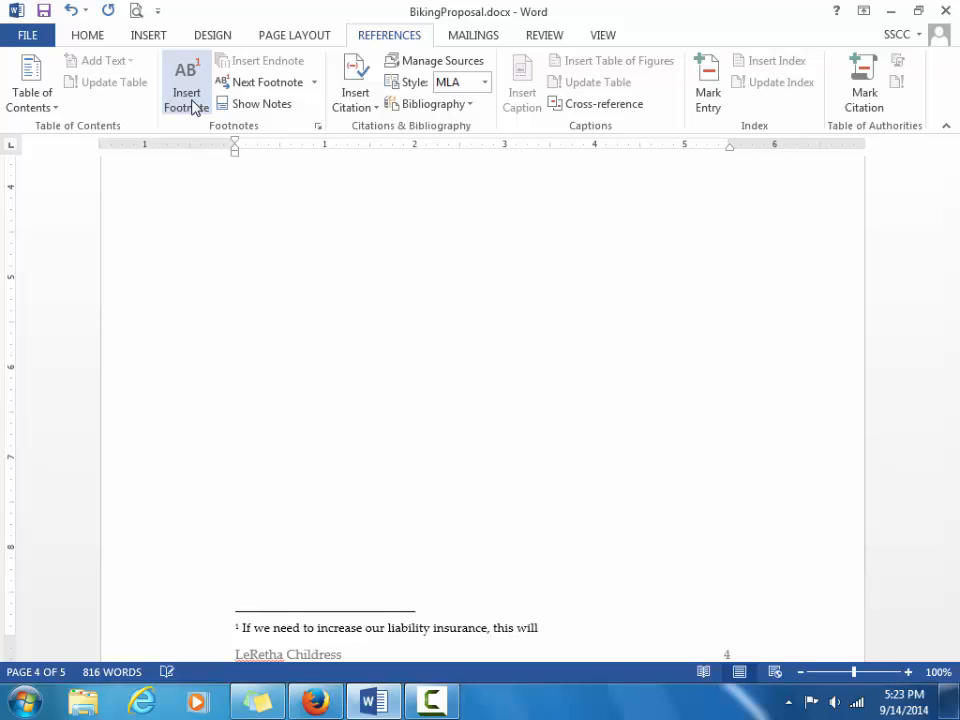
text(affect the budget)
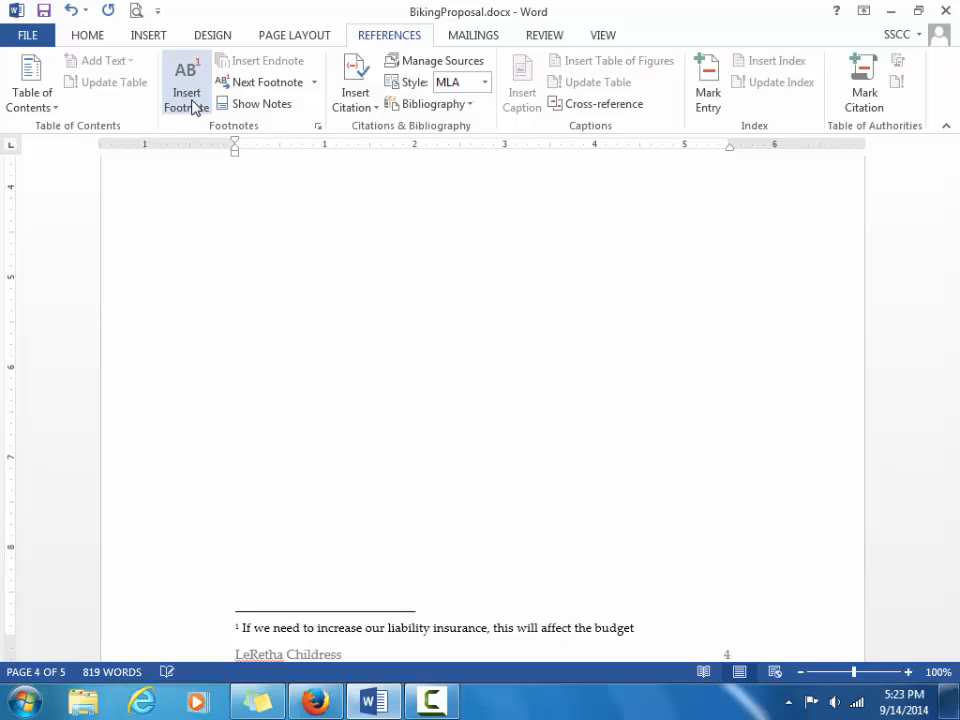
text(.)
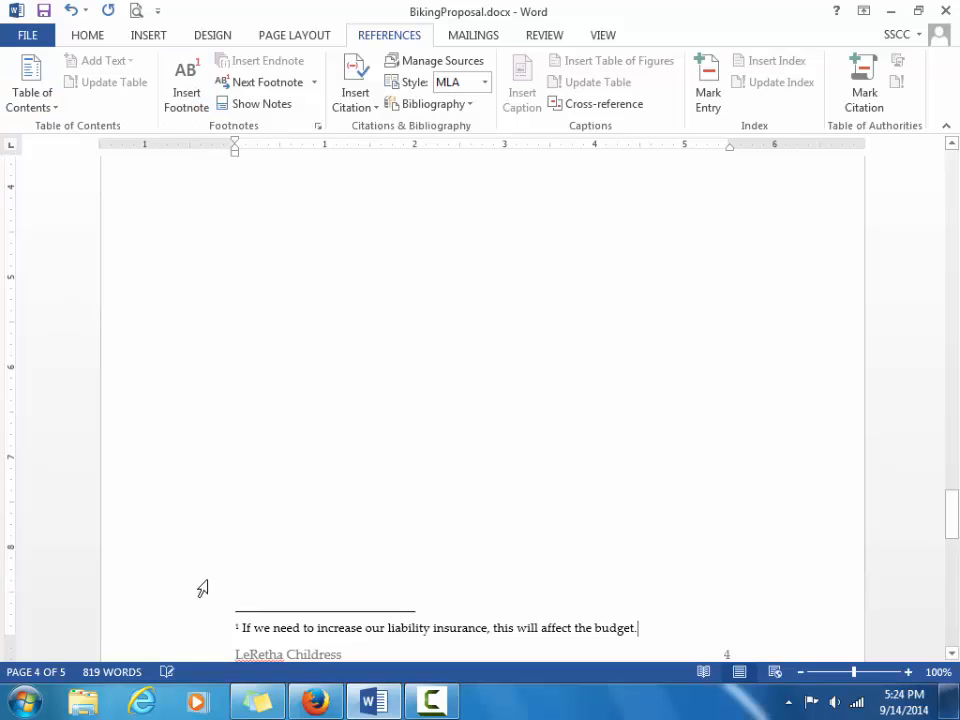
click(238, 627)
Insert a new footnote after the Safety bullet on page 3.
double_click(238, 627)
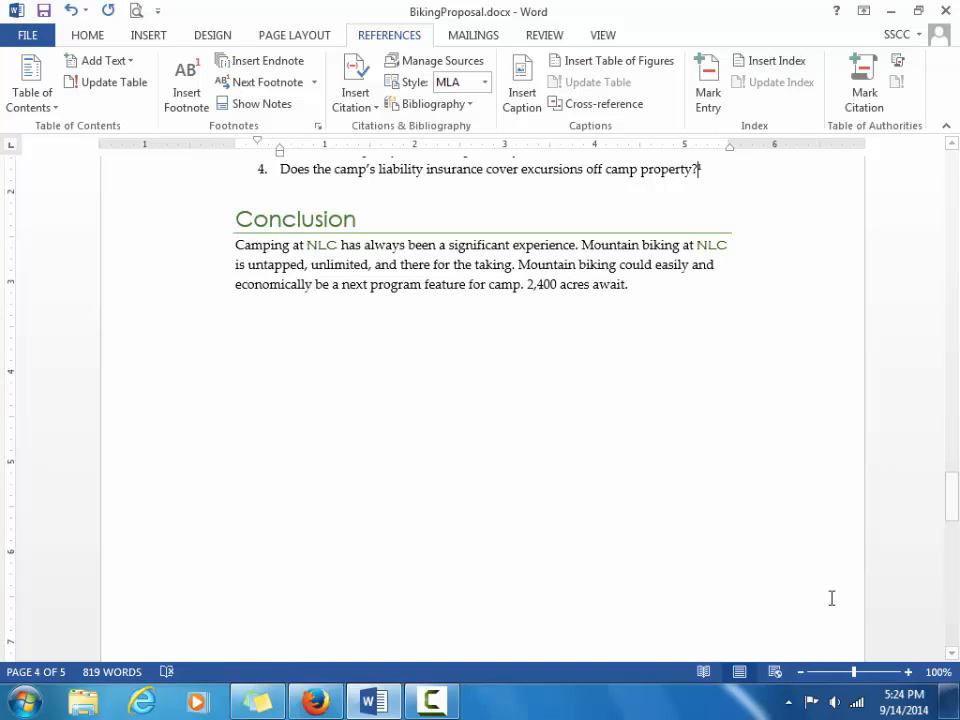
drag(952, 506, 950, 418)
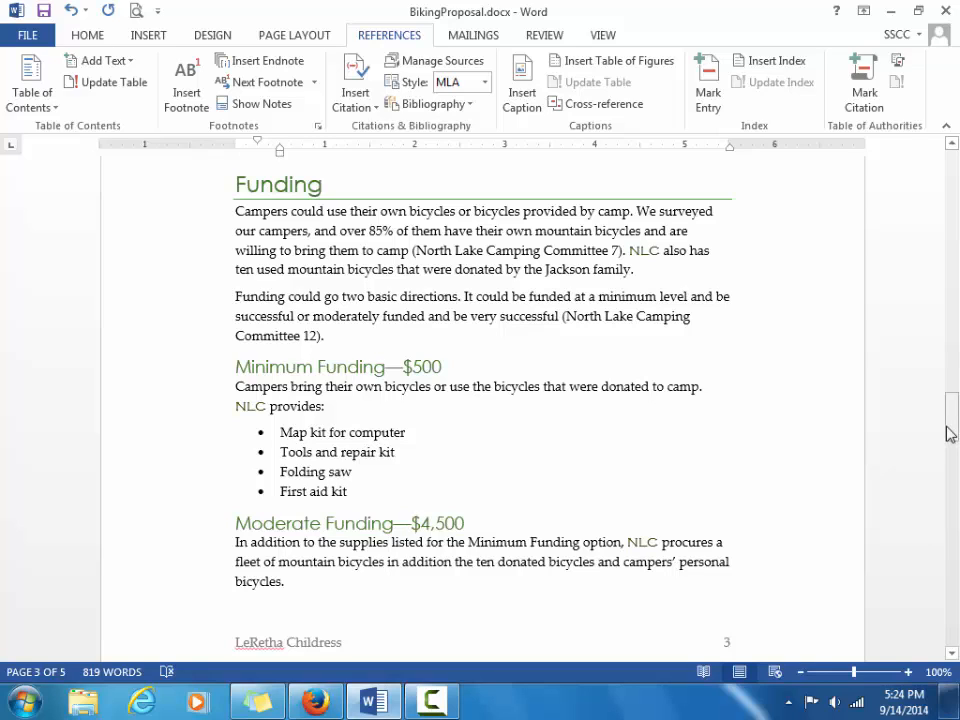
drag(950, 433, 953, 381)
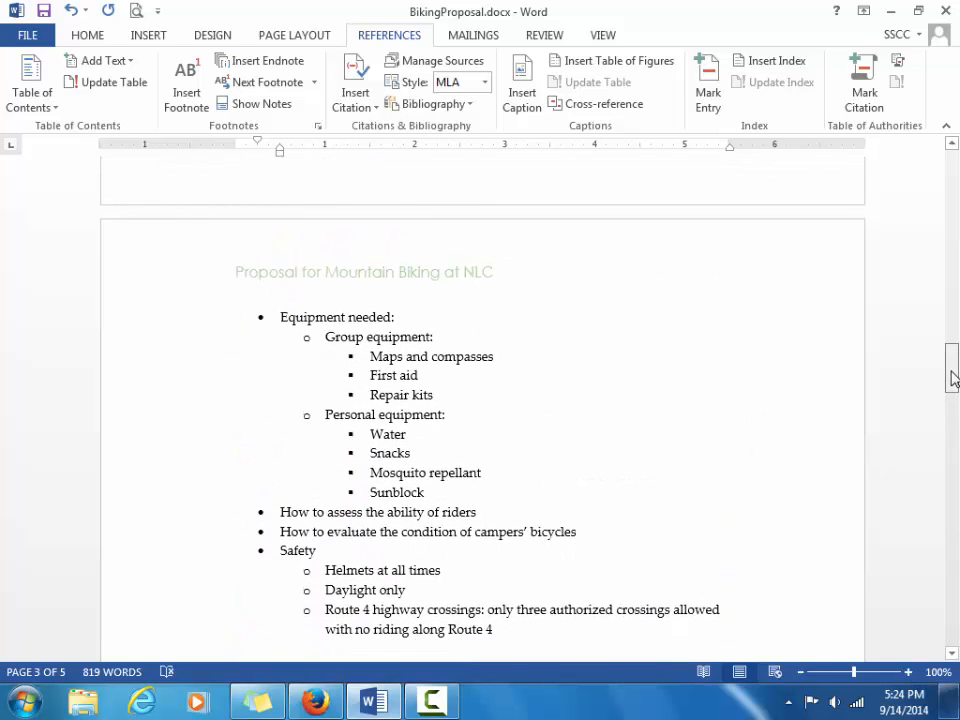
click(330, 551)
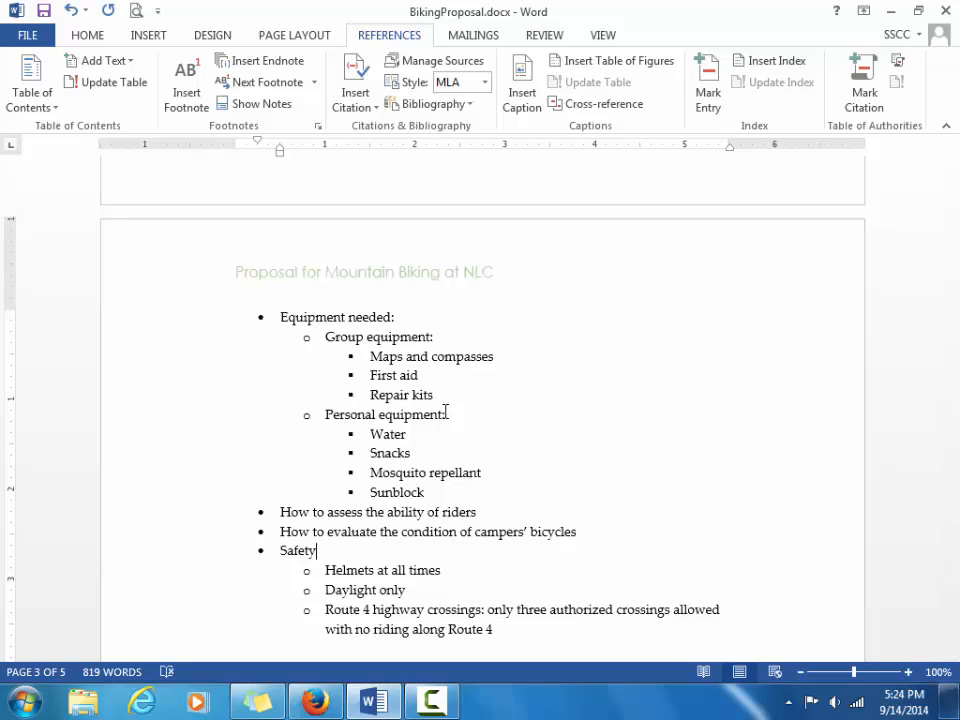
click(186, 94)
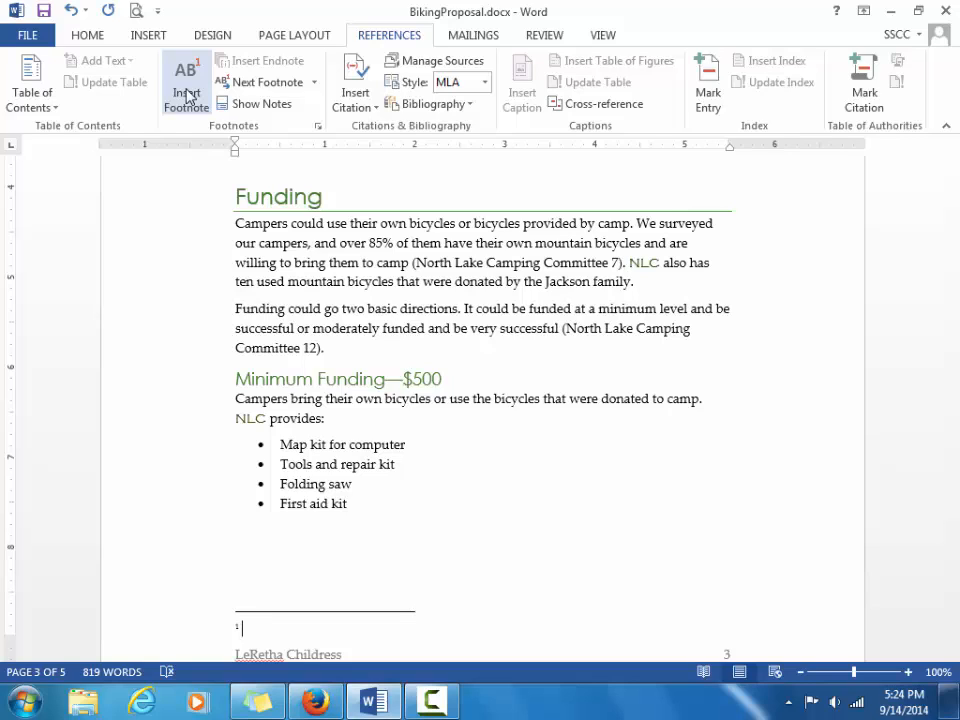
Write the Safety footnote: 'We might want to have each participant sign a contract agreeing to these terms.'.
text(We might w)
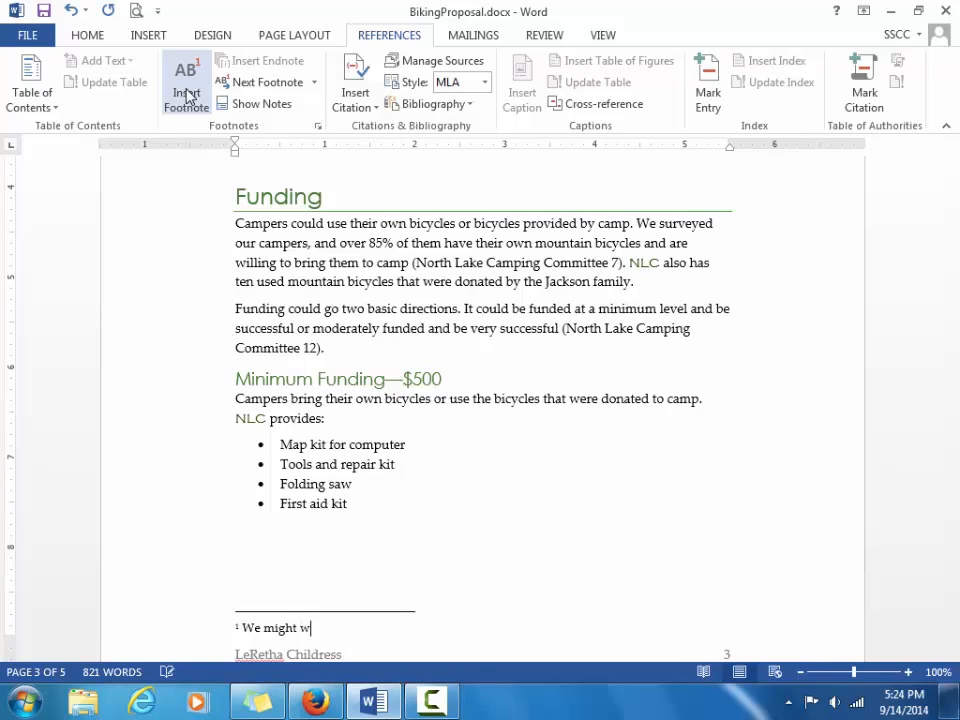
text(ant to have each p)
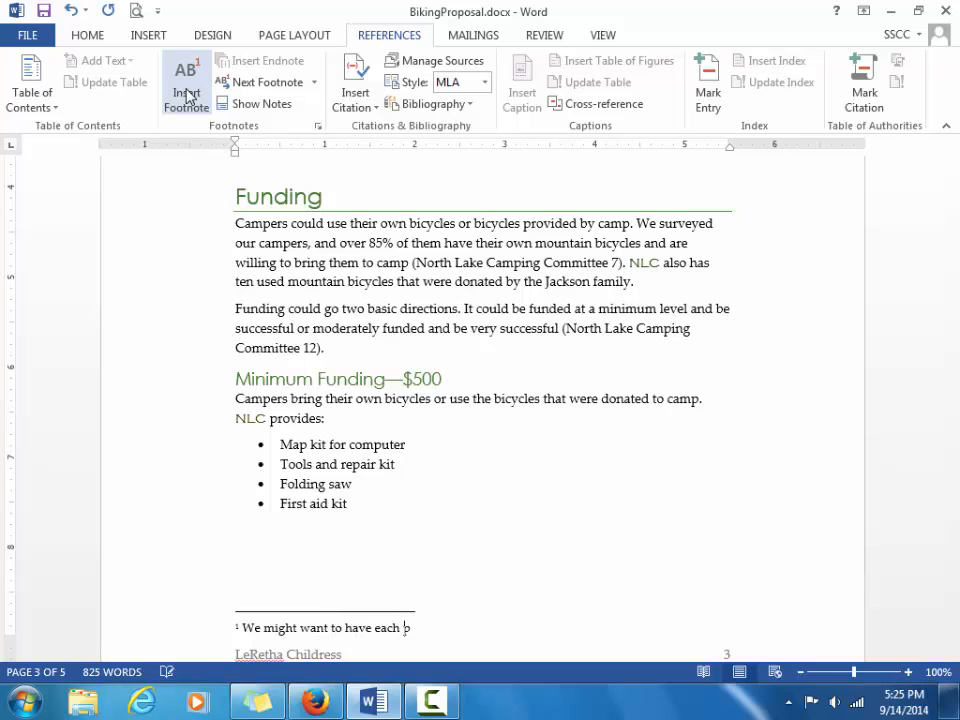
text(articipant sign a c)
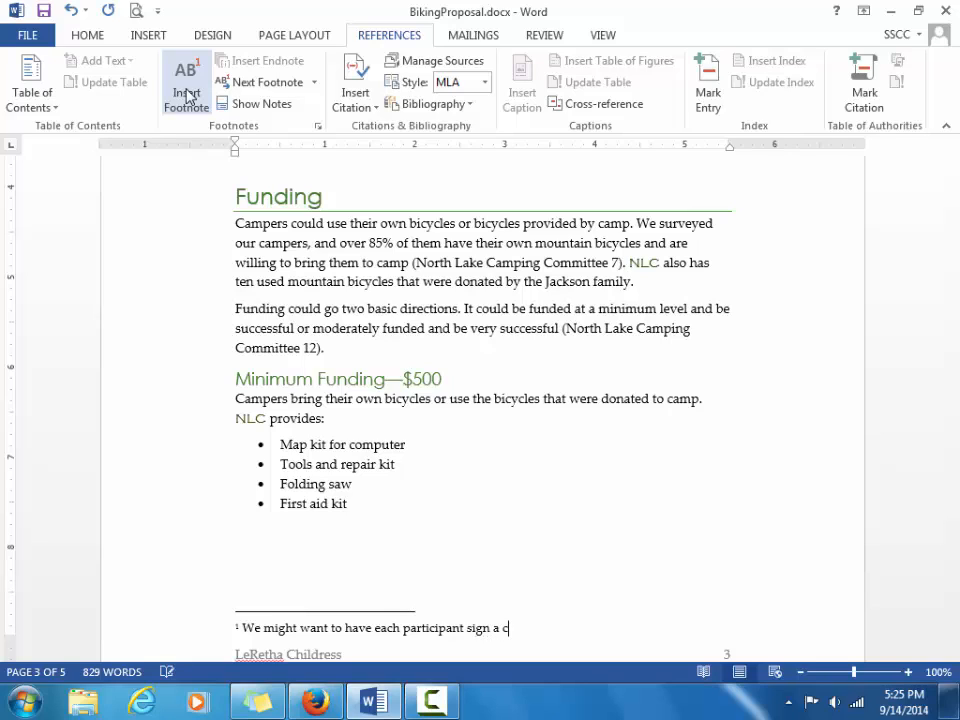
text(ontract agreeing )
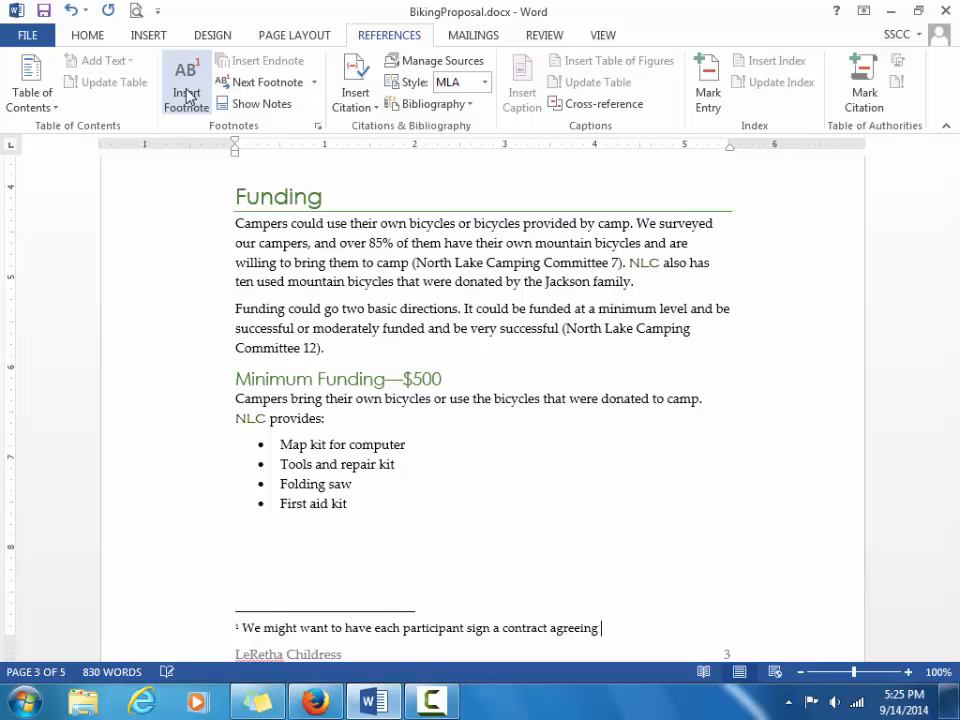
text(to these terms.)
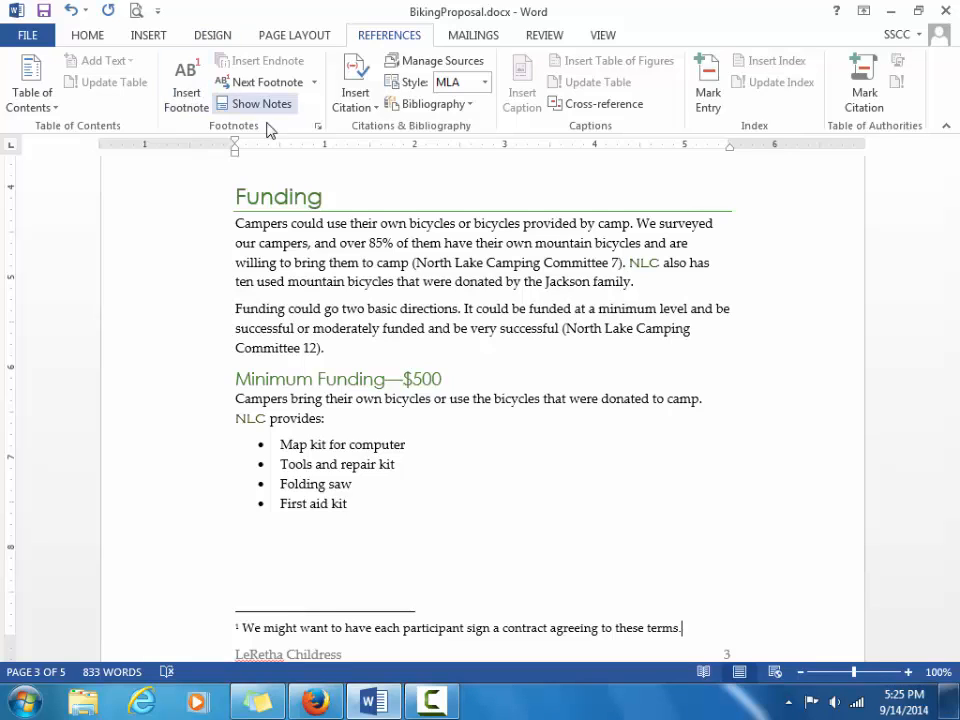
click(278, 84)
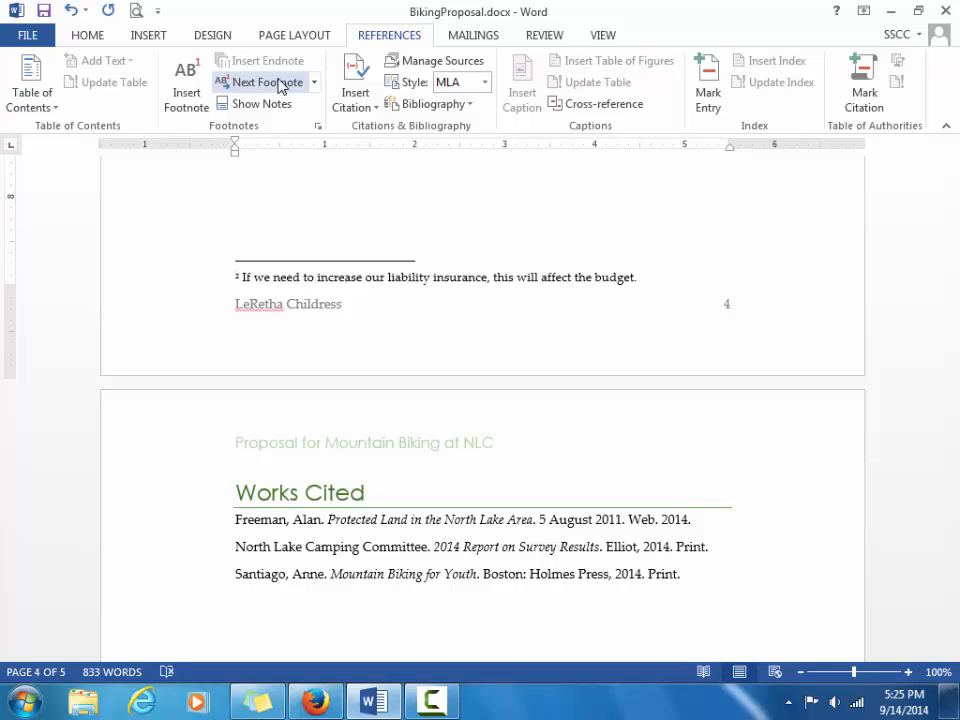
Save BikingProposal.docx and close it, exiting Word.
key(ctrl+s)
key(ctrl+Home)
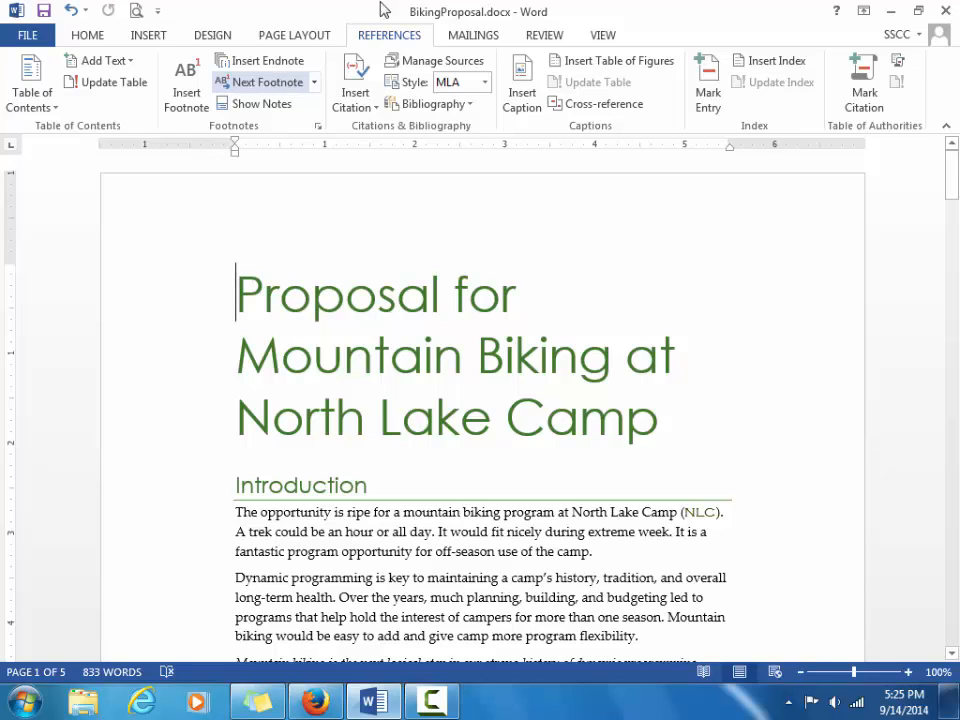
click(946, 14)
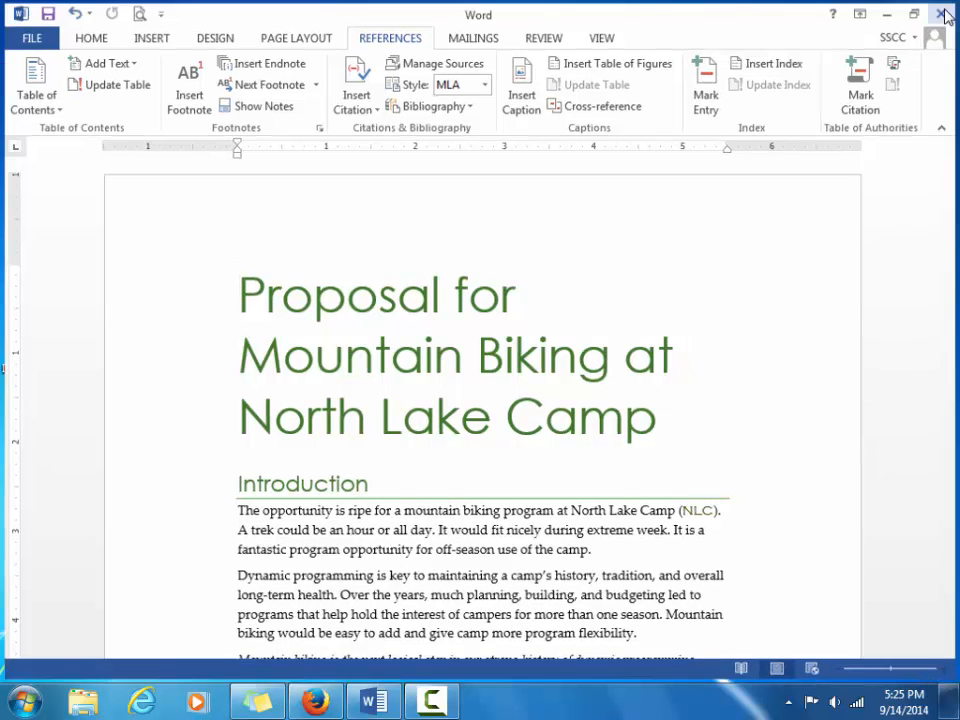